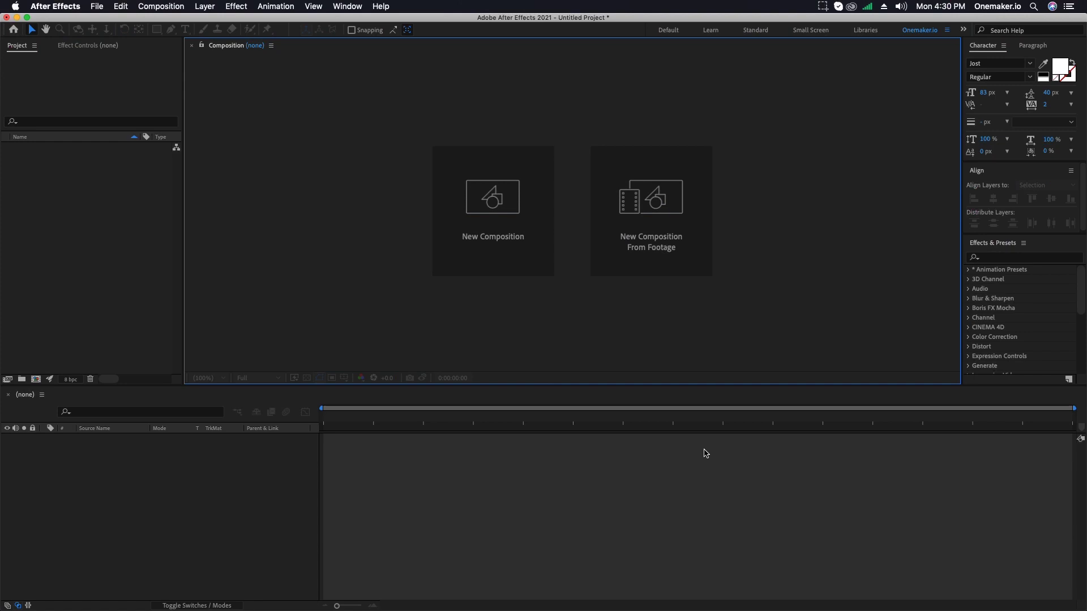
# Create a 1920 x 1080 composition named "3D Specturm" at 30 fps with a duration of 0:02:05:00
pyautogui.click(161, 6)
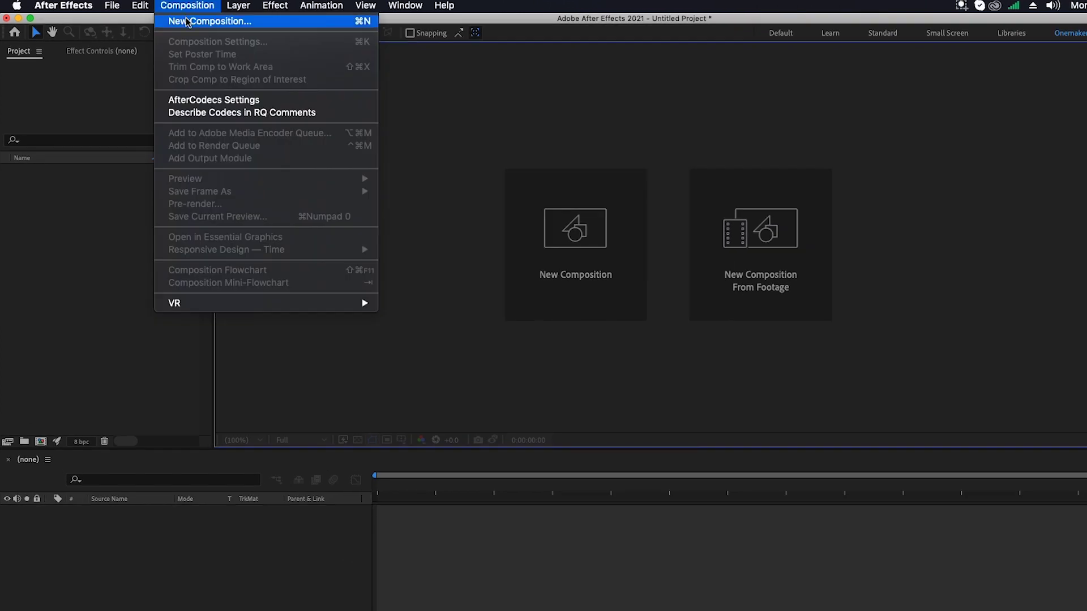
pyautogui.click(188, 22)
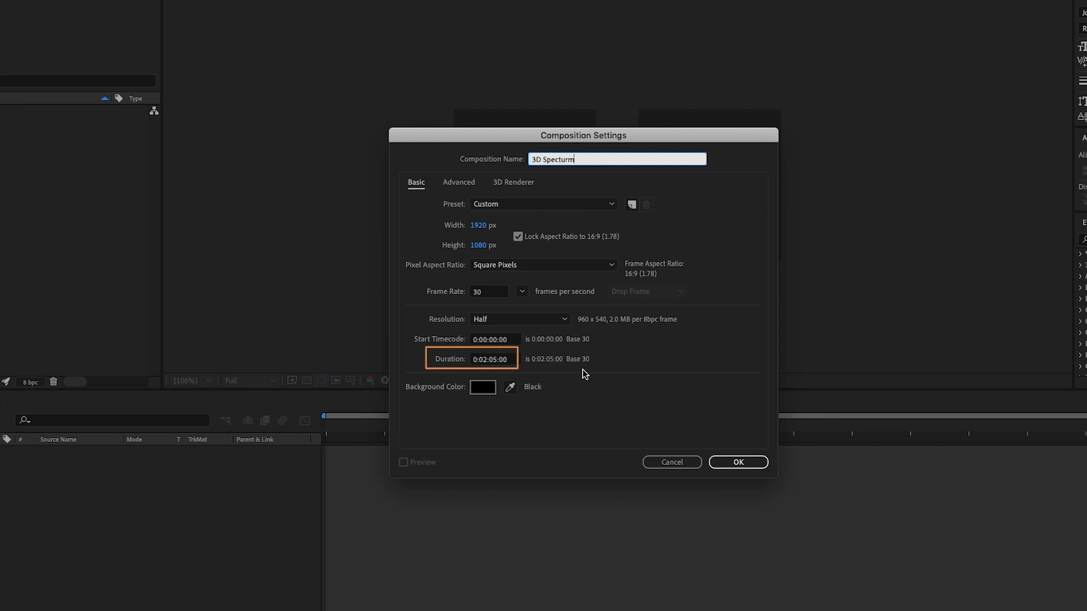
pyautogui.click(738, 462)
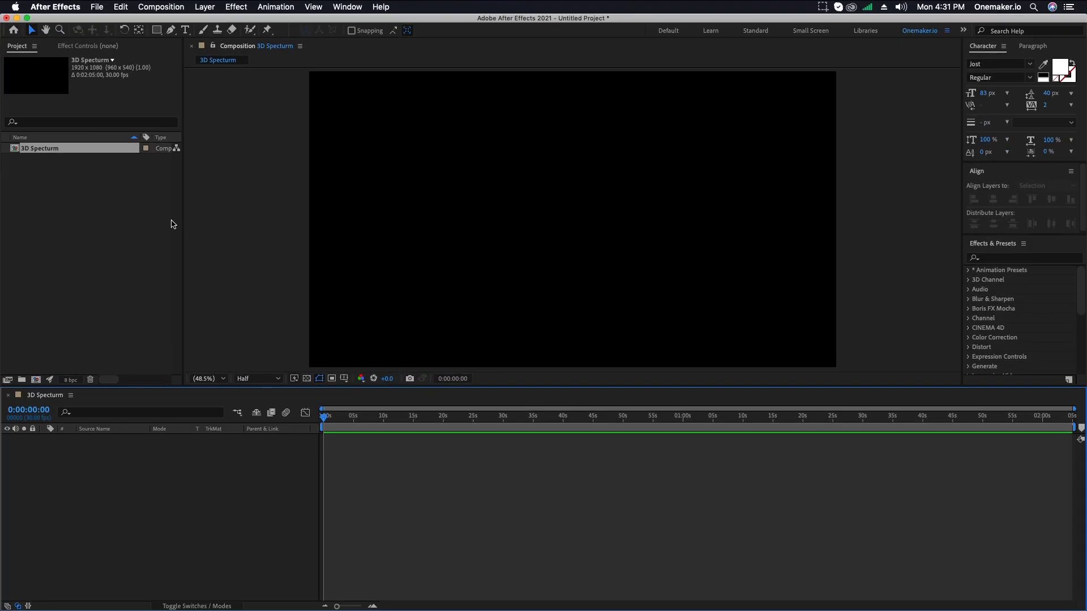
# Import BG.png, Image.jpg and Music.mp3 into the project and add BG.png to the 3D Specturm composition
pyautogui.rightClick(71, 245)
pyautogui.moveTo(170, 294)
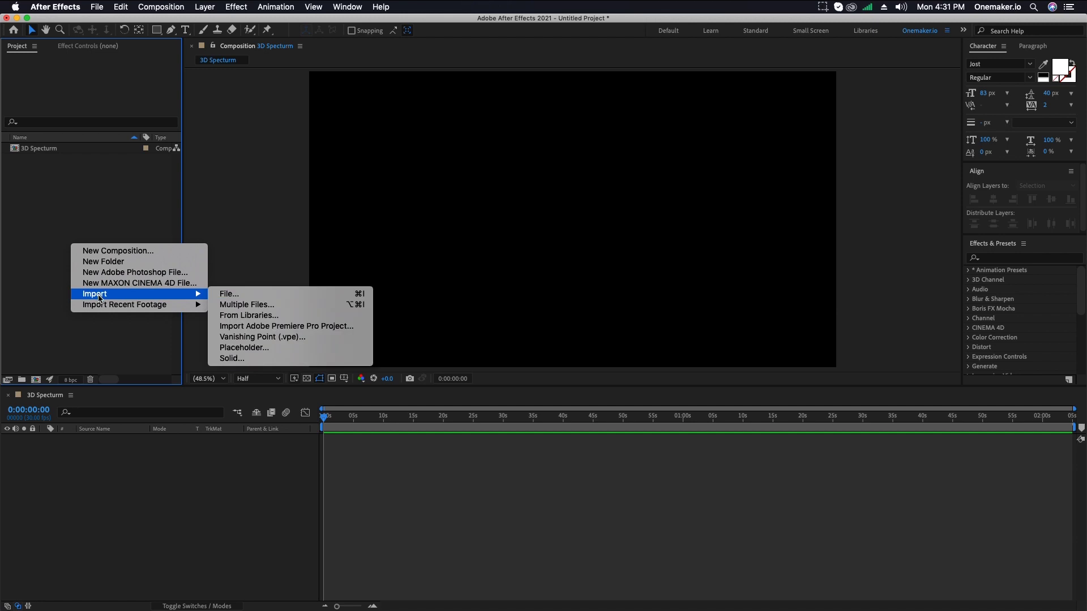
pyautogui.click(229, 294)
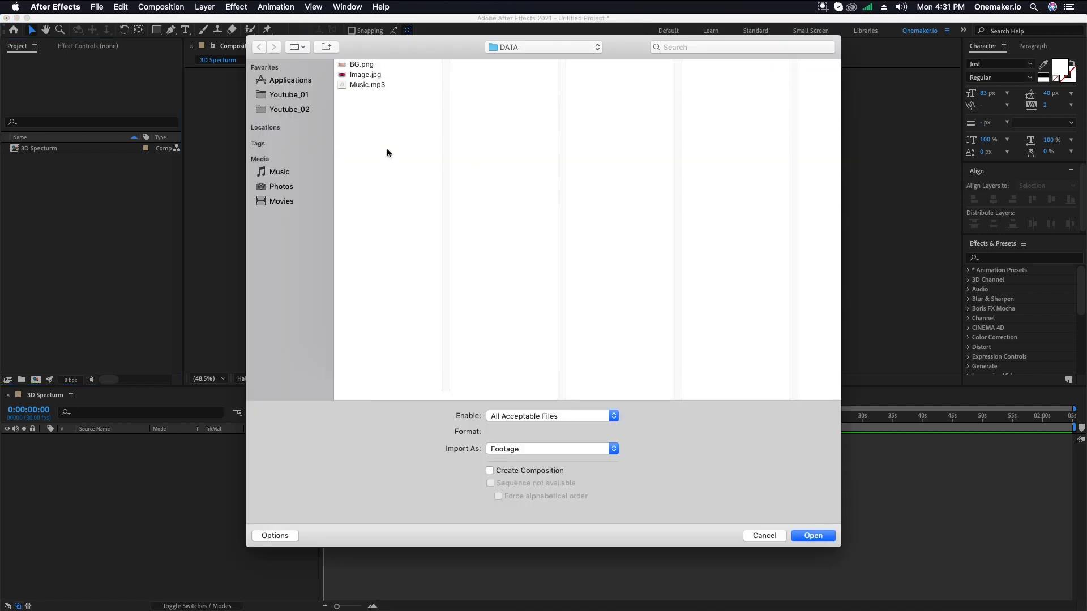
pyautogui.moveTo(387, 153); pyautogui.dragTo(377, 69)
pyautogui.click(814, 536)
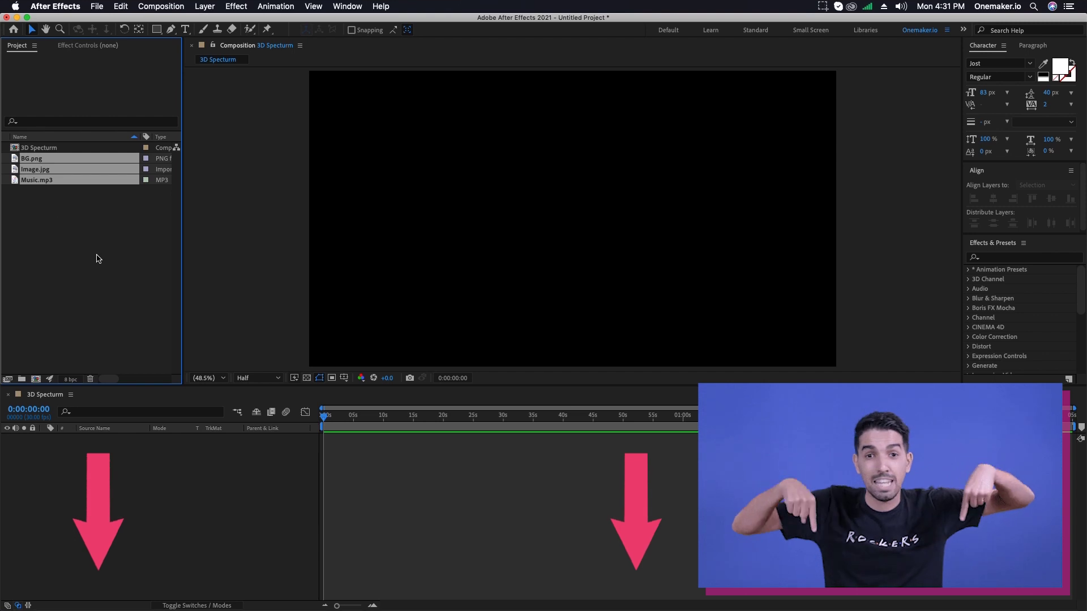
pyautogui.click(50, 158)
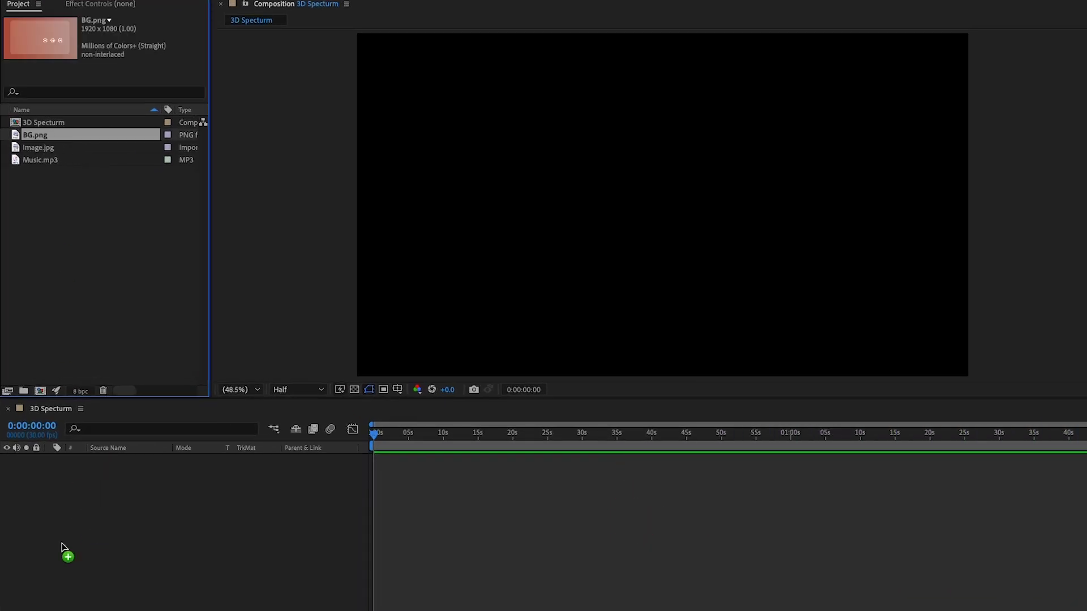
pyautogui.moveTo(63, 542); pyautogui.dragTo(73, 574)
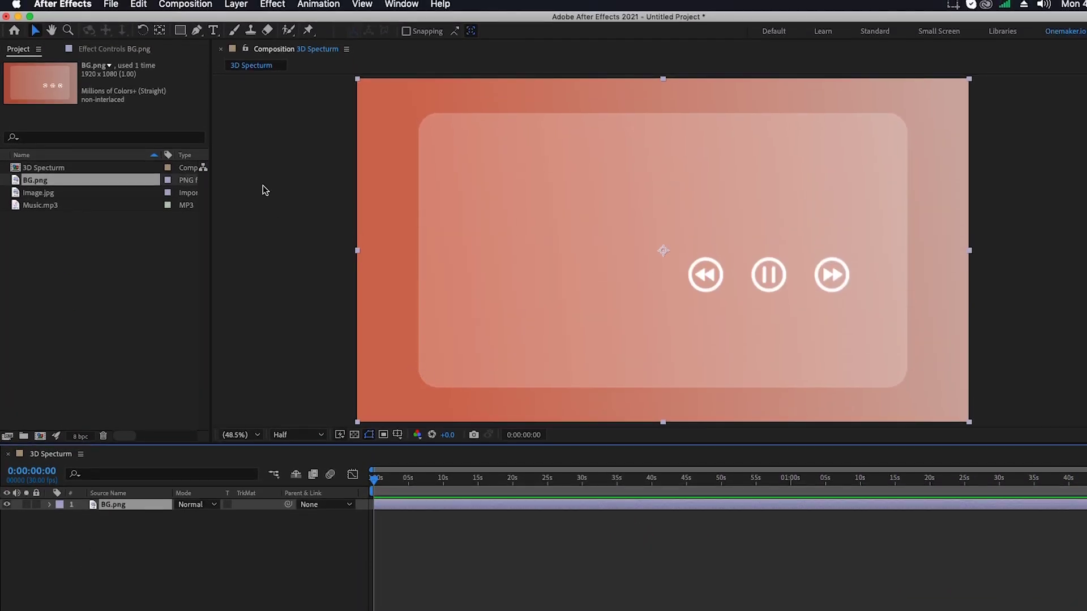
# Create a new 1920 x 1080 composition named "Music" and add Music.mp3 to it
pyautogui.click(192, 4)
pyautogui.click(189, 17)
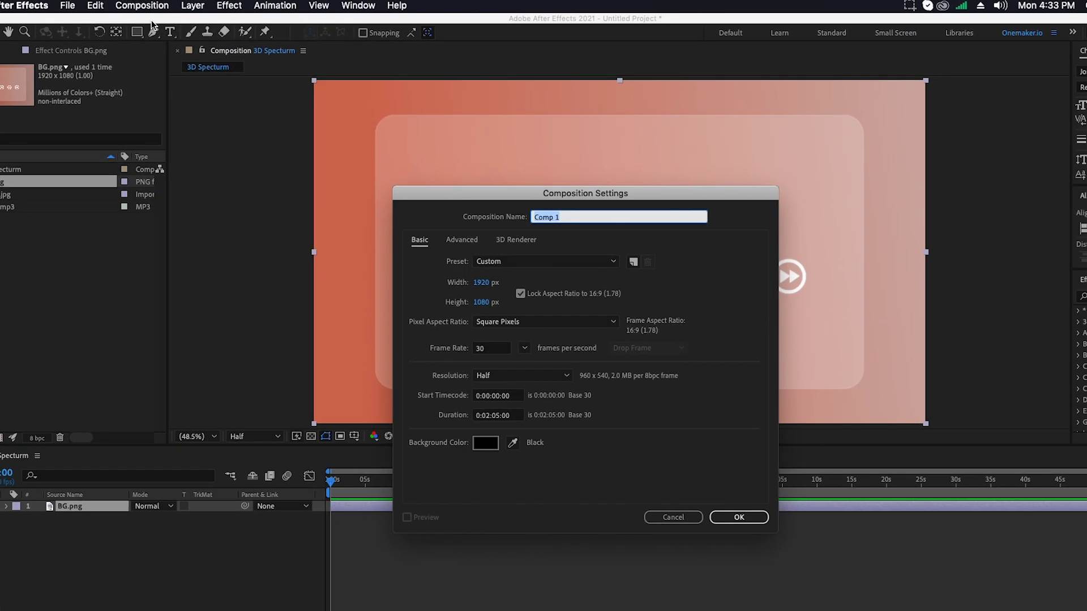
pyautogui.write('Music')
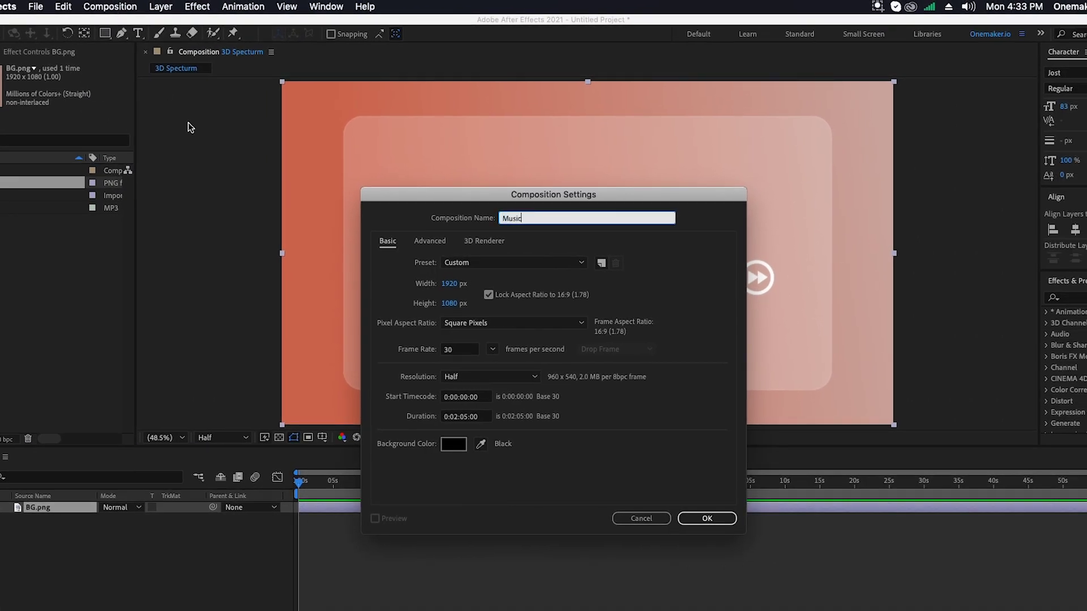
pyautogui.click(707, 518)
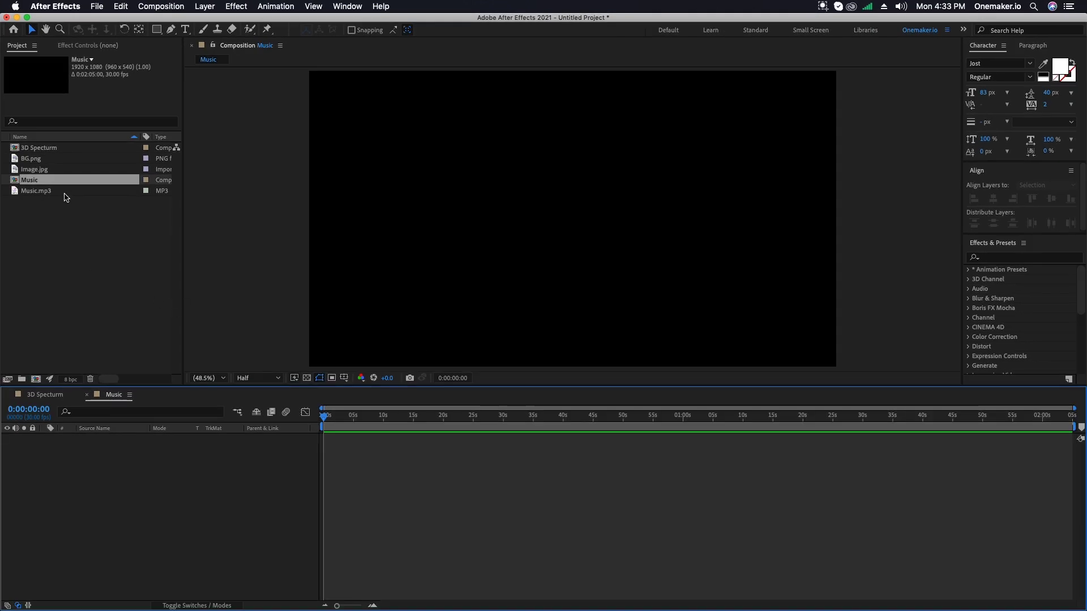
pyautogui.moveTo(50, 194); pyautogui.dragTo(80, 348)
pyautogui.moveTo(105, 490); pyautogui.dragTo(105, 480)
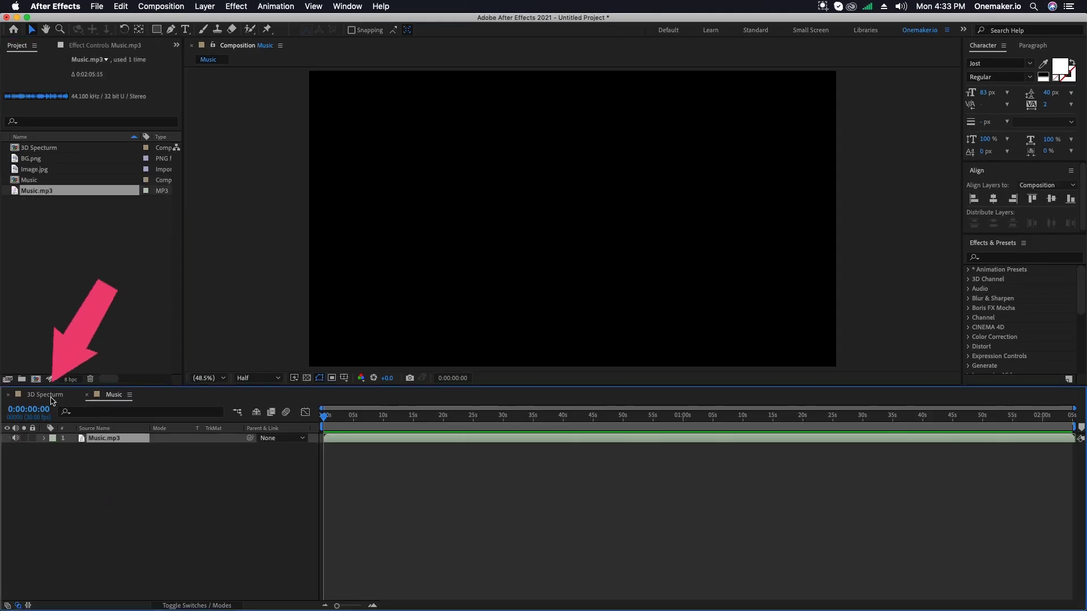
# Close the Music composition and nest it as a layer above BG.png in the 3D Specturm composition
pyautogui.click(85, 396)
pyautogui.click(87, 396)
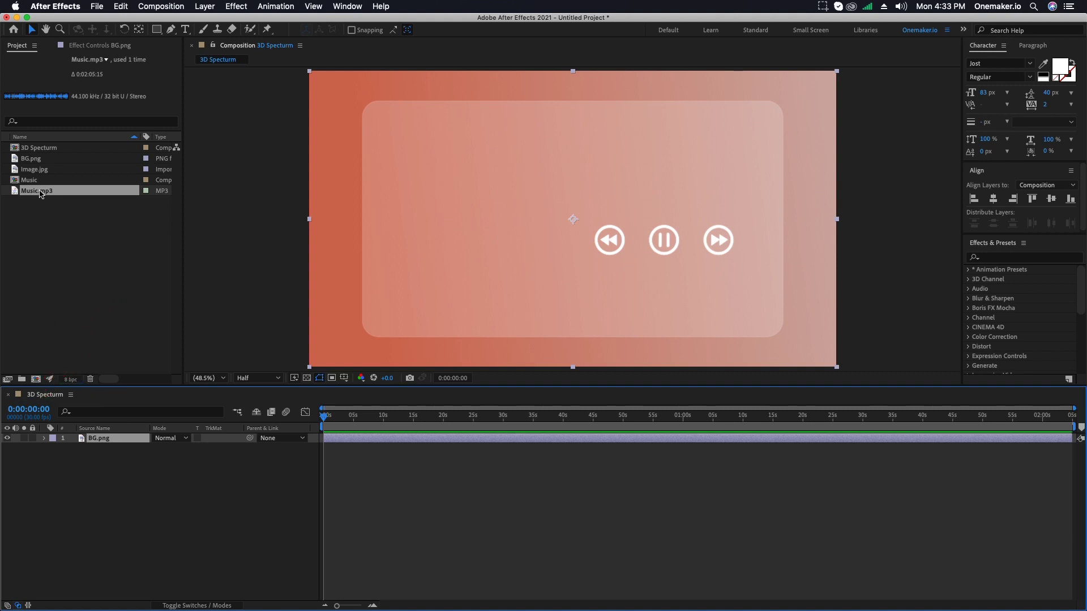
pyautogui.moveTo(36, 180); pyautogui.dragTo(100, 441)
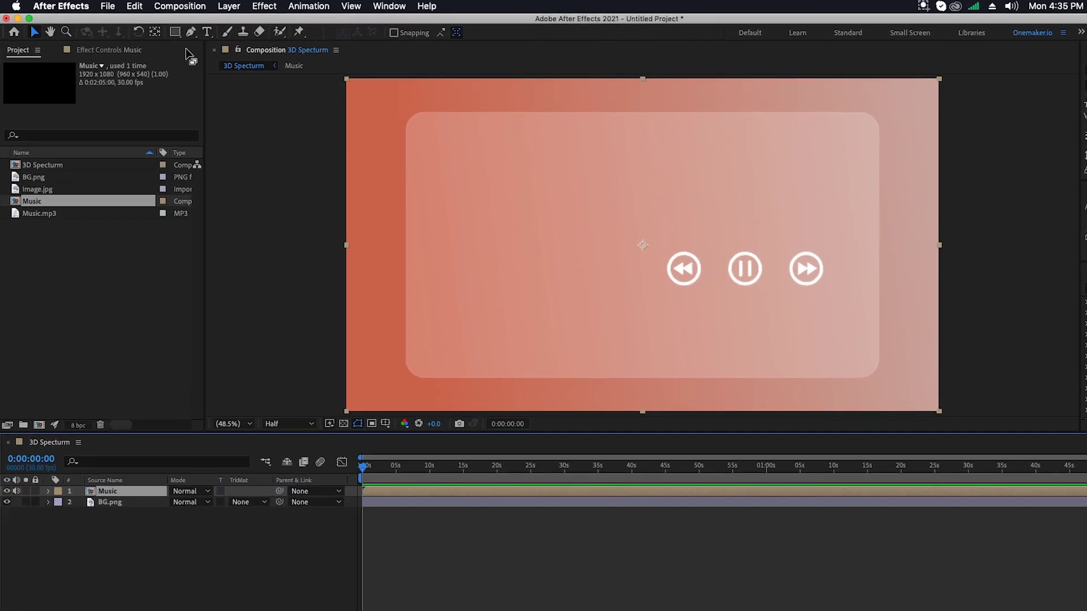
# Create a composition named "Image" with the aspect ratio unlocked and a size of 1080 x 1080 px
pyautogui.click(161, 6)
pyautogui.click(196, 23)
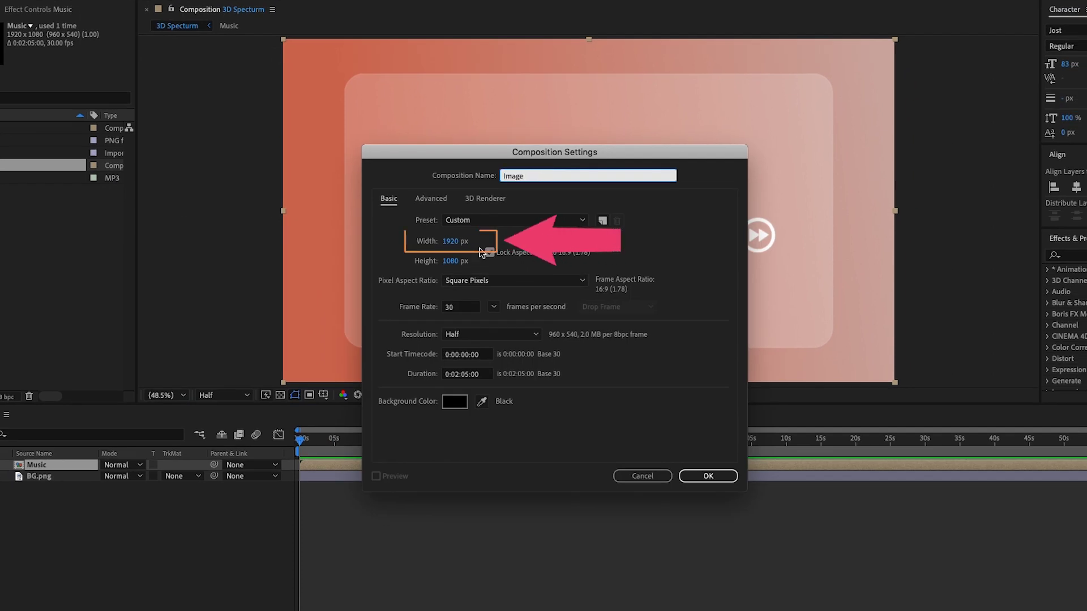
pyautogui.click(451, 242)
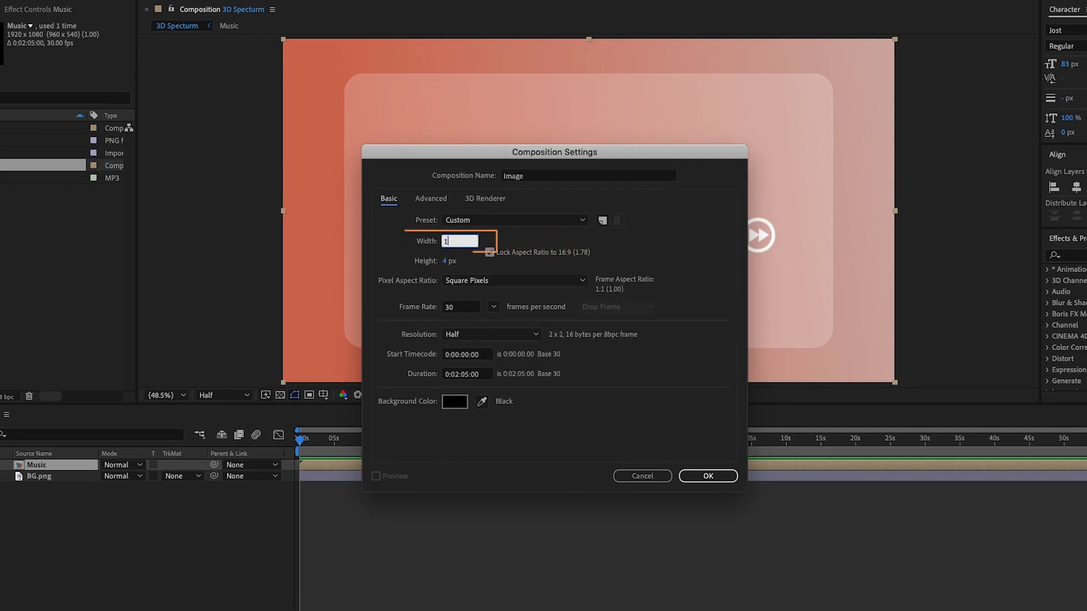
pyautogui.write('1080')
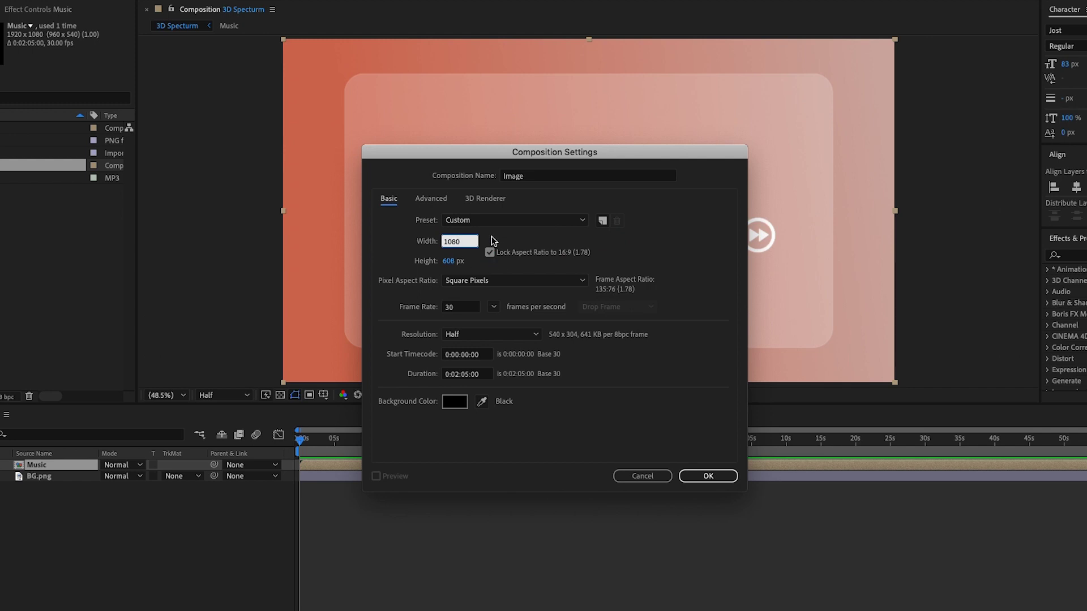
pyautogui.click(490, 253)
pyautogui.click(458, 262)
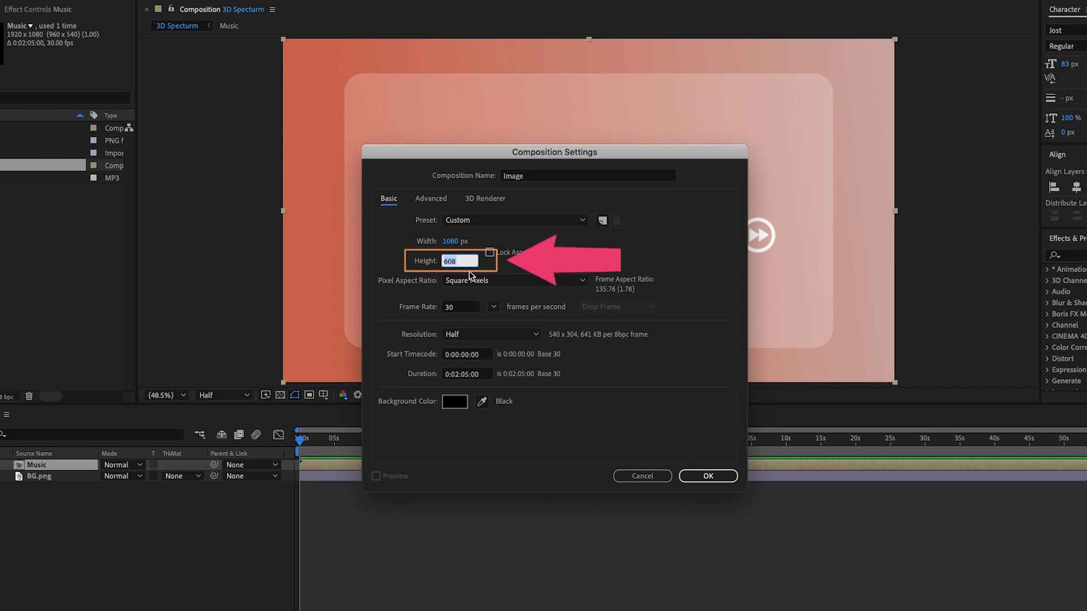
pyautogui.write('1080')
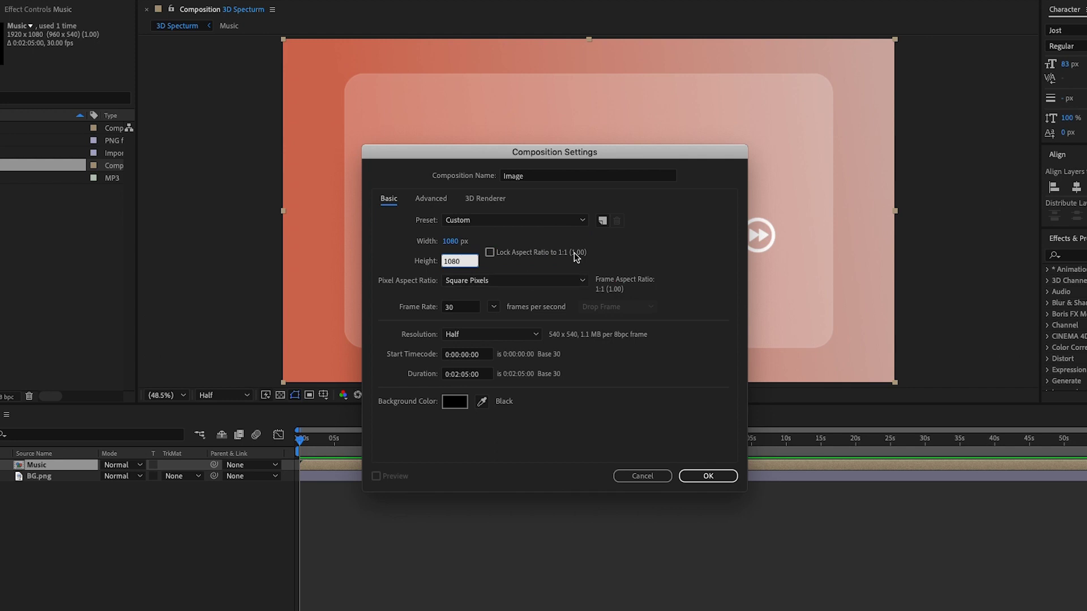
pyautogui.click(739, 430)
pyautogui.click(708, 476)
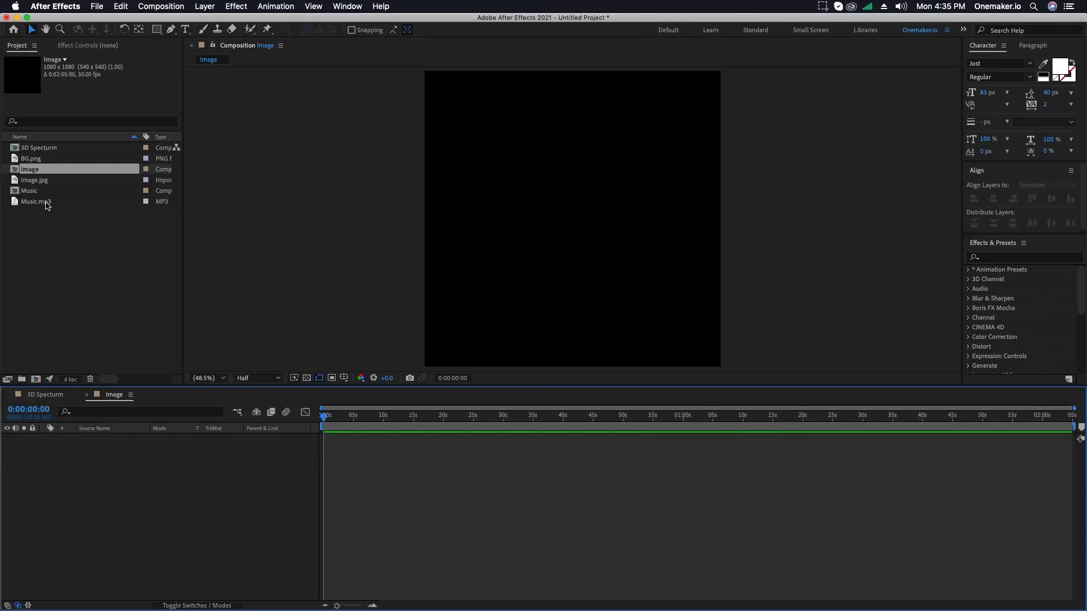
# Add Image.jpg to the Image composition and fit the layer to the composition height
pyautogui.moveTo(39, 184); pyautogui.dragTo(105, 476)
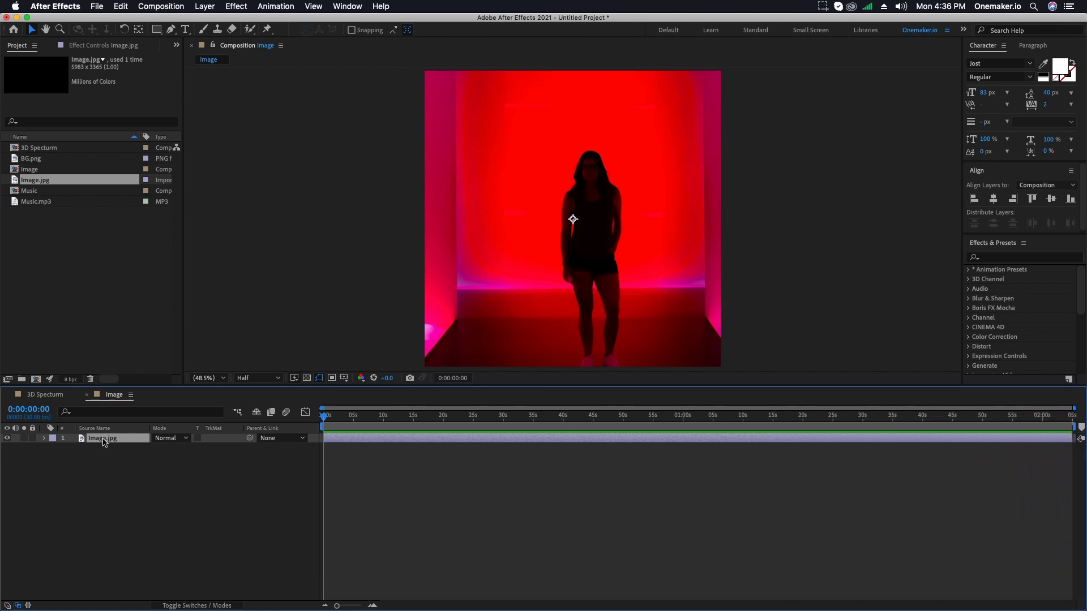
pyautogui.rightClick(104, 442)
pyautogui.moveTo(162, 358)
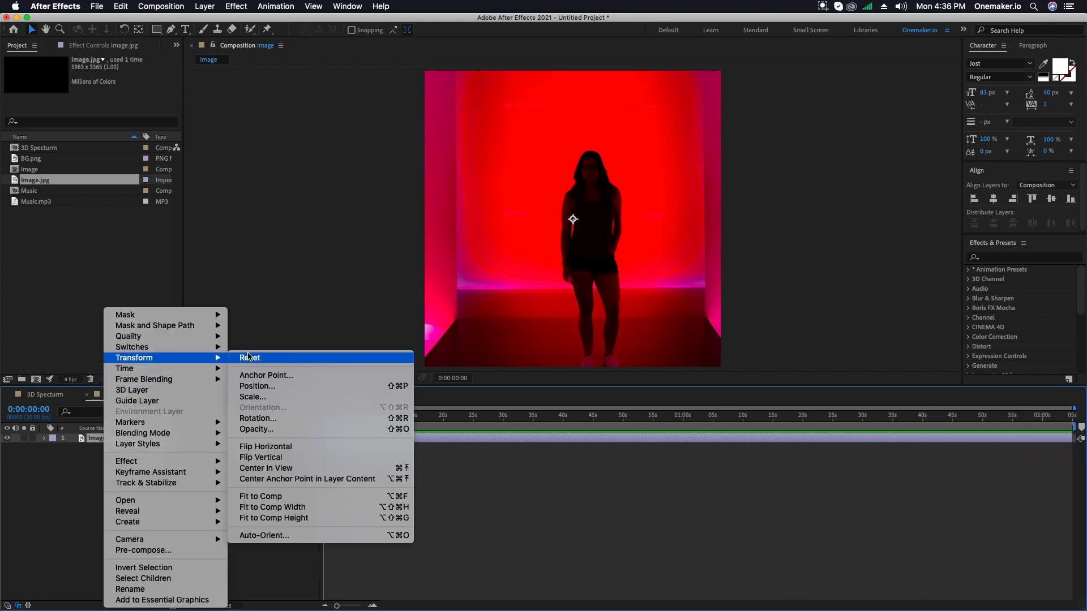
pyautogui.click(305, 518)
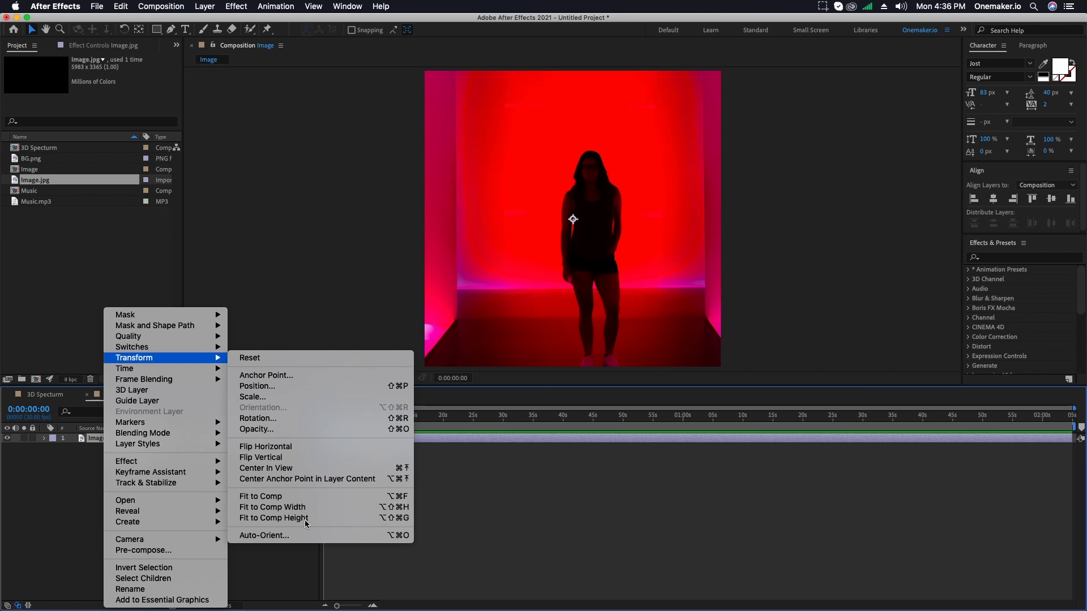
# Nest the Image composition as the top layer of 3D Specturm, scaled to 35% and placed in the upper-left area of the rounded panel
pyautogui.click(45, 395)
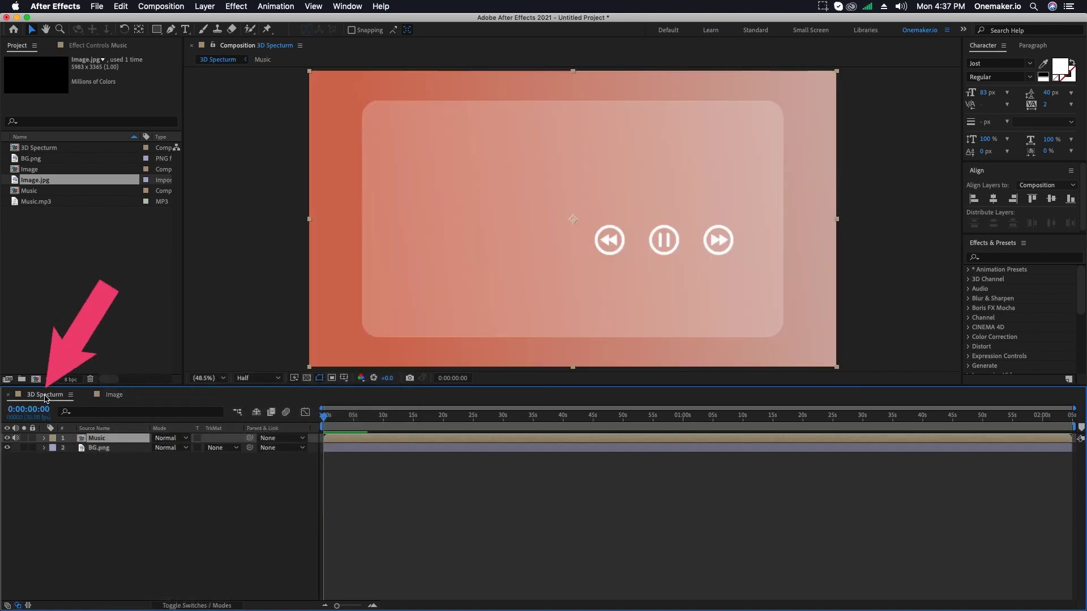
pyautogui.moveTo(39, 172); pyautogui.dragTo(122, 440)
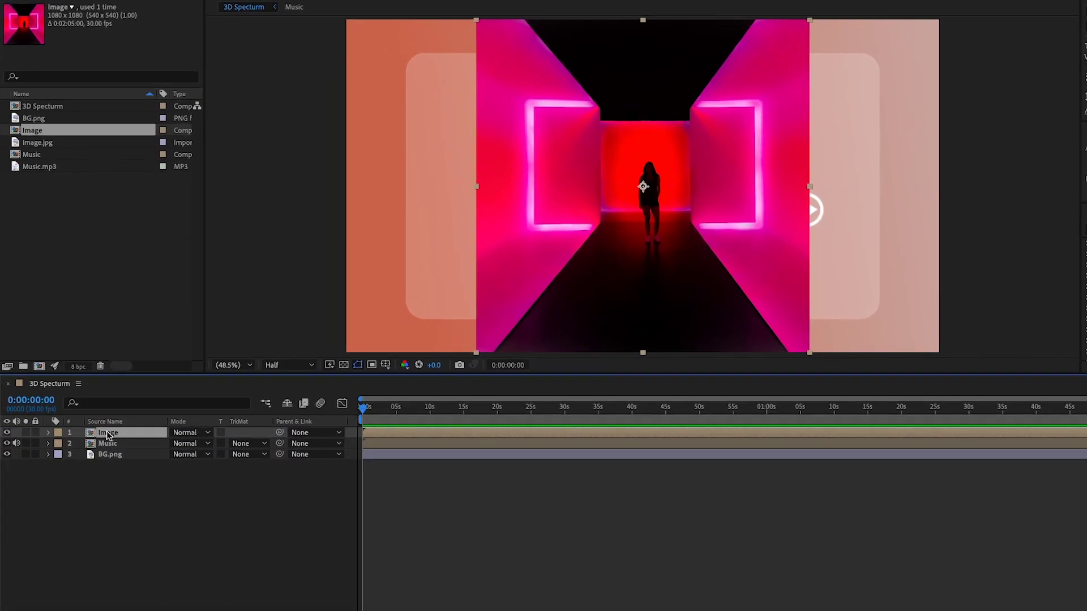
pyautogui.press('s')
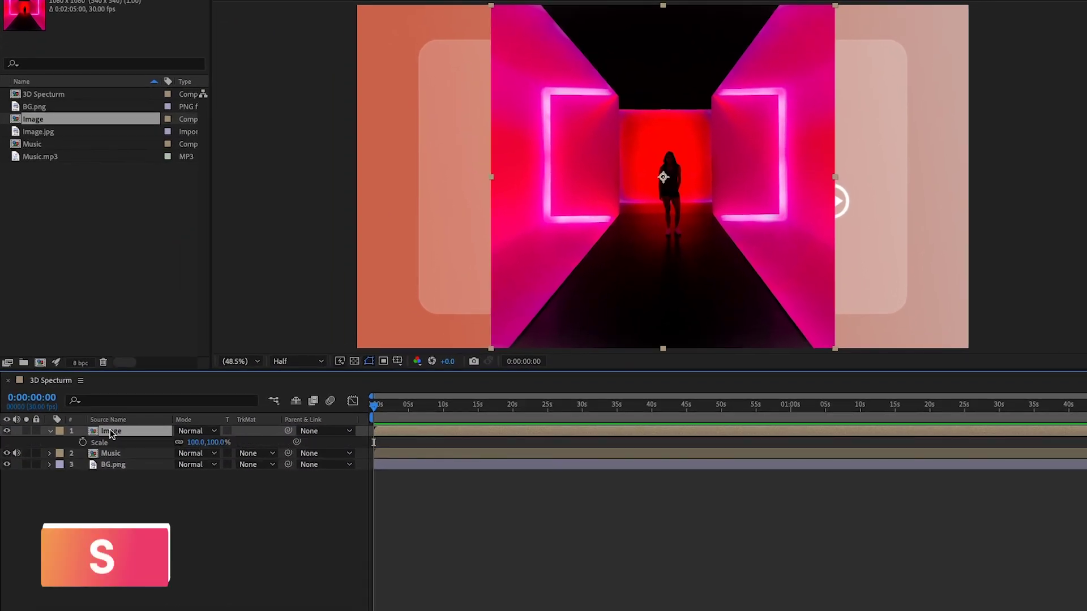
pyautogui.click(195, 442)
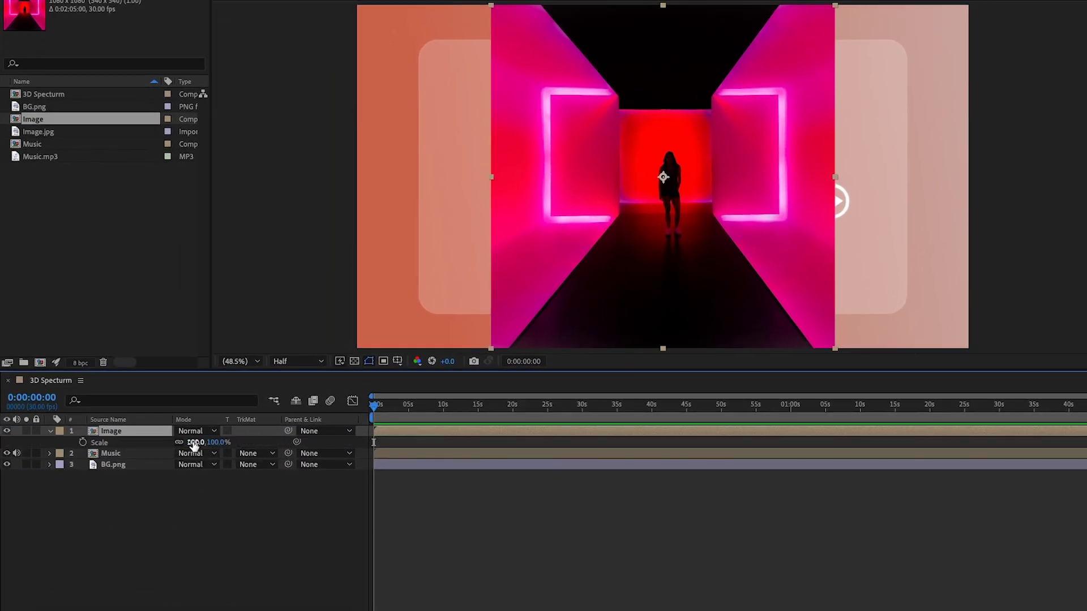
pyautogui.write('35')
pyautogui.press('Return')
pyautogui.press('Return')
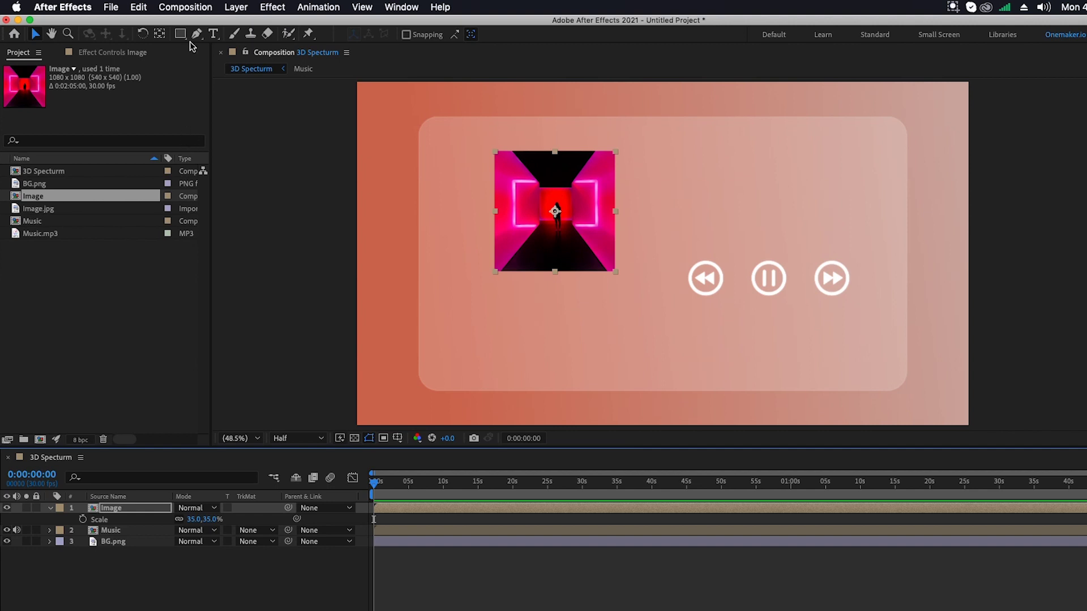
# Draw a circular mask on the Image layer around the picture's centre with the Ellipse tool
pyautogui.click(180, 33)
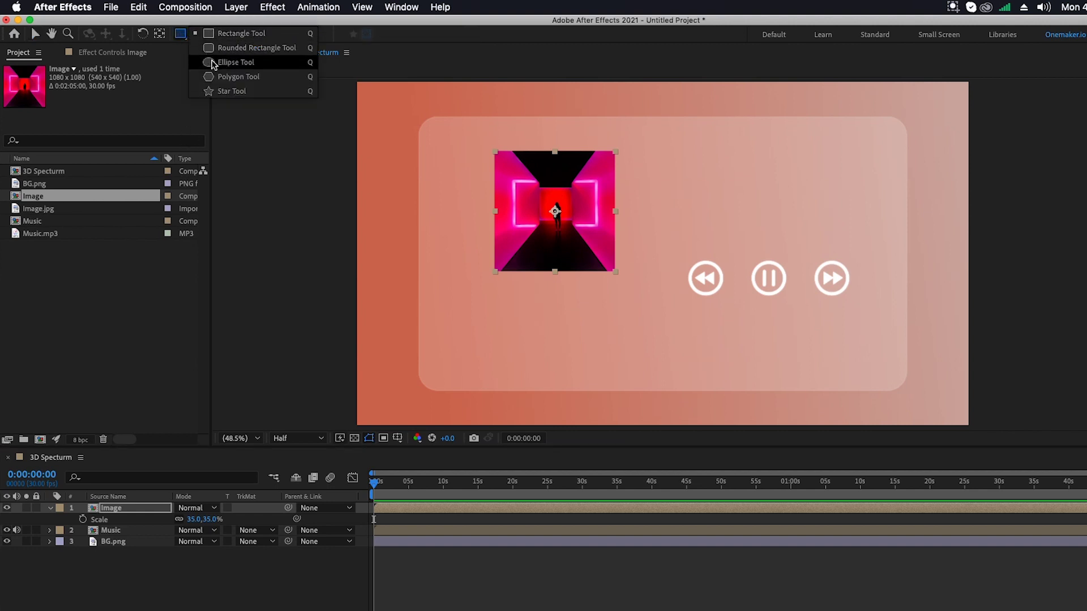
pyautogui.click(212, 62)
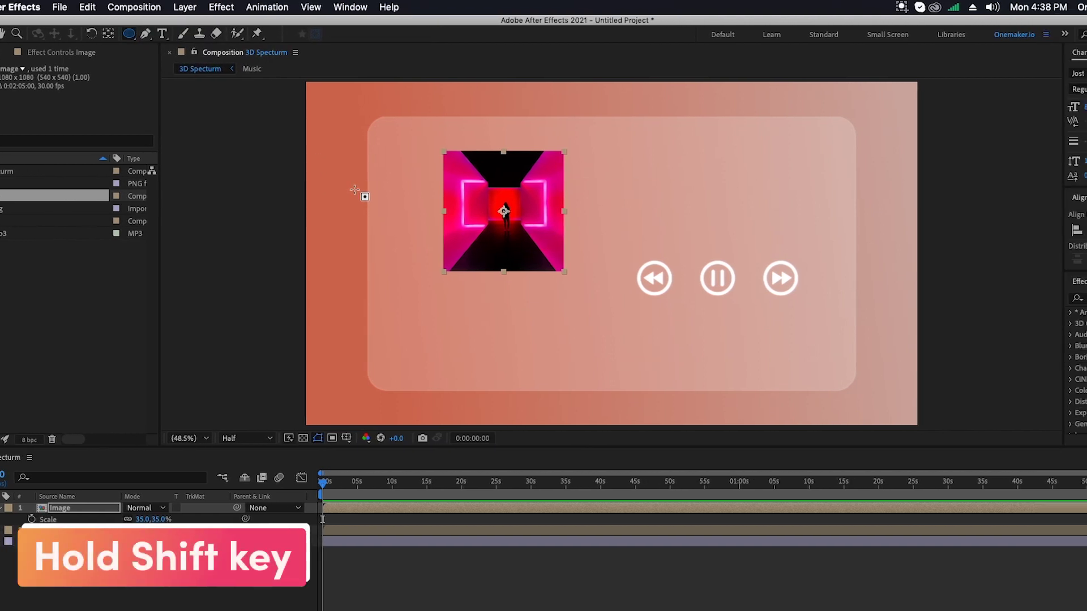
pyautogui.moveTo(445, 161); pyautogui.dragTo(552, 260)
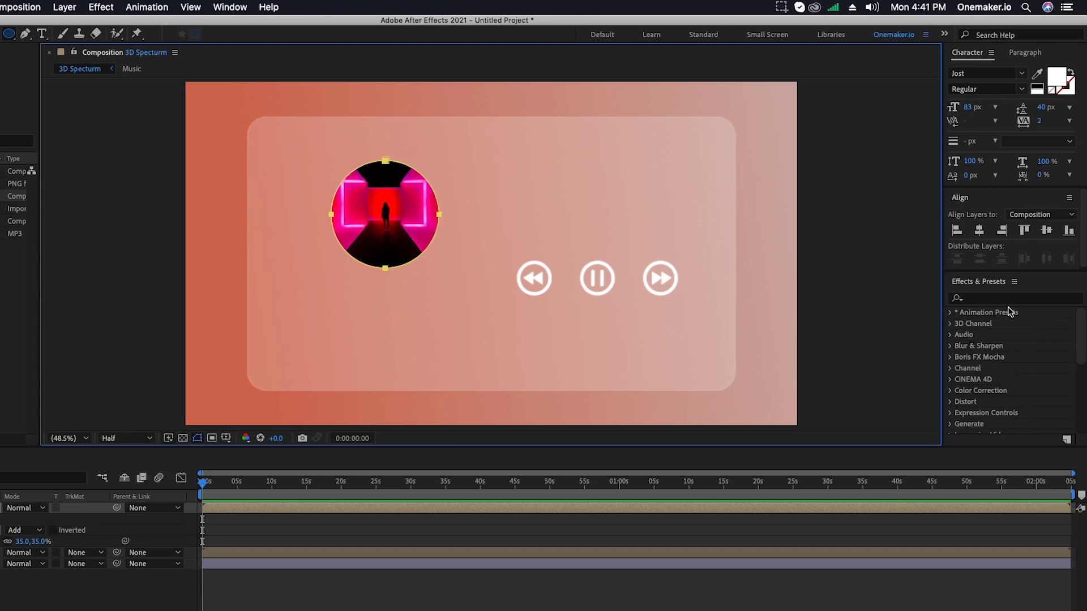
# Apply the Drop Shadow effect to the Image layer and set its softness to 25
pyautogui.click(1002, 299)
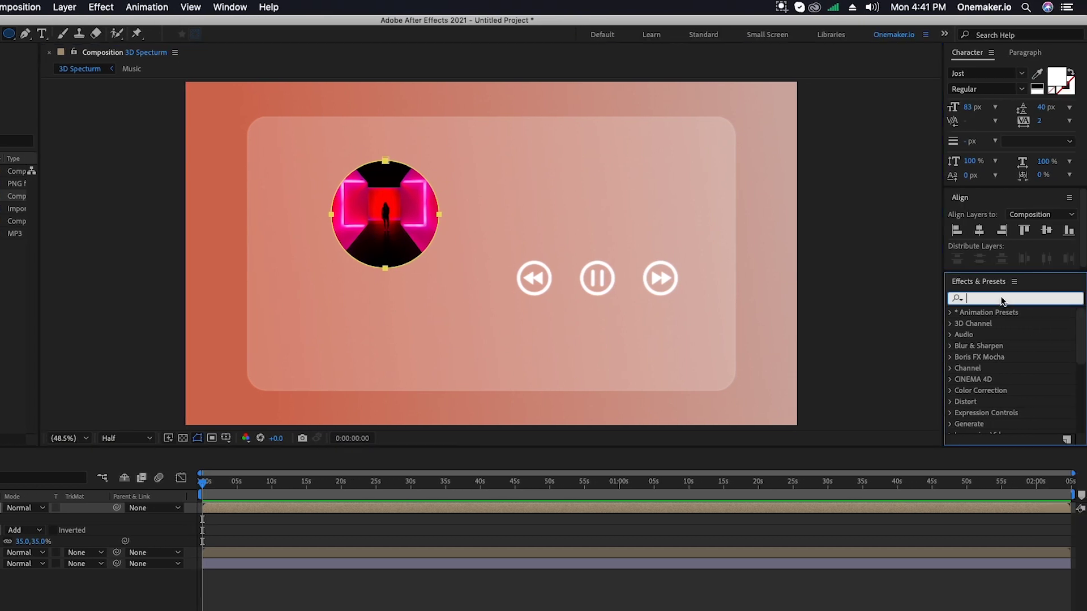
pyautogui.write('drop s')
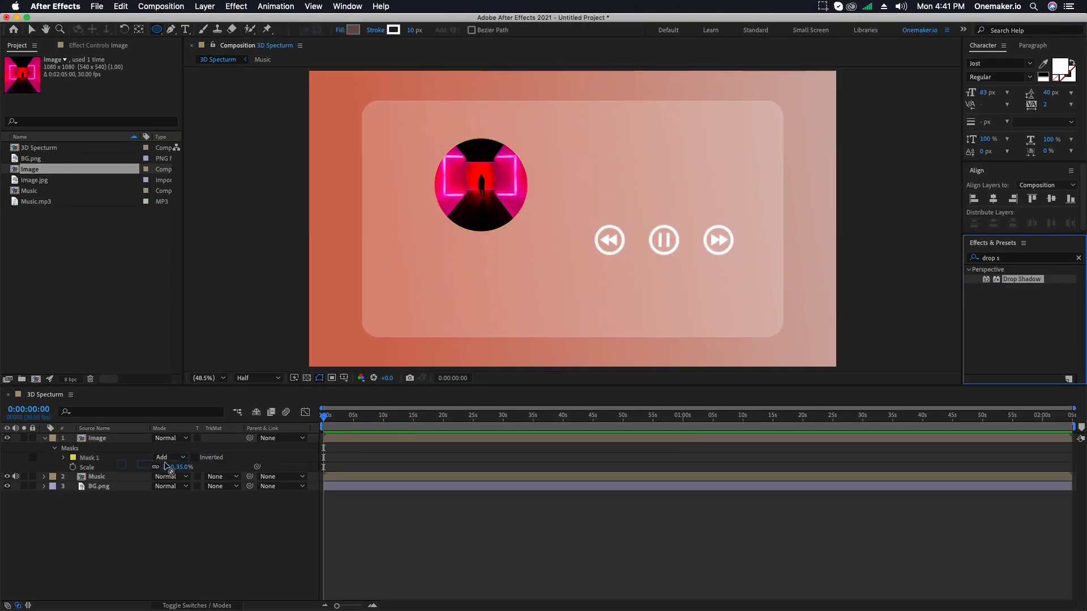
pyautogui.moveTo(100, 439); pyautogui.dragTo(101, 438)
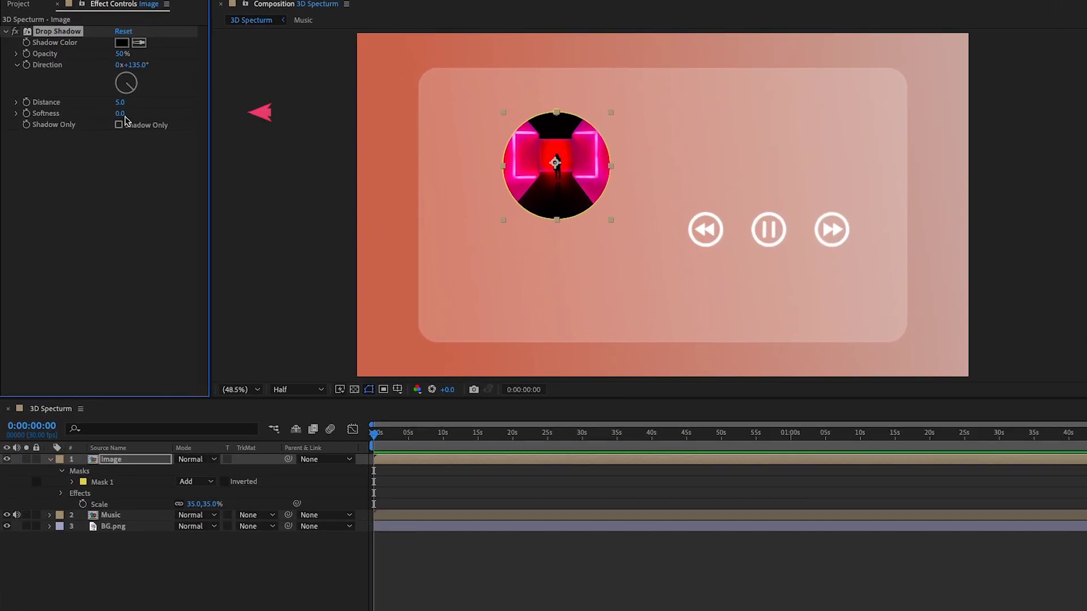
pyautogui.click(120, 115)
pyautogui.write('25')
pyautogui.press('Return')
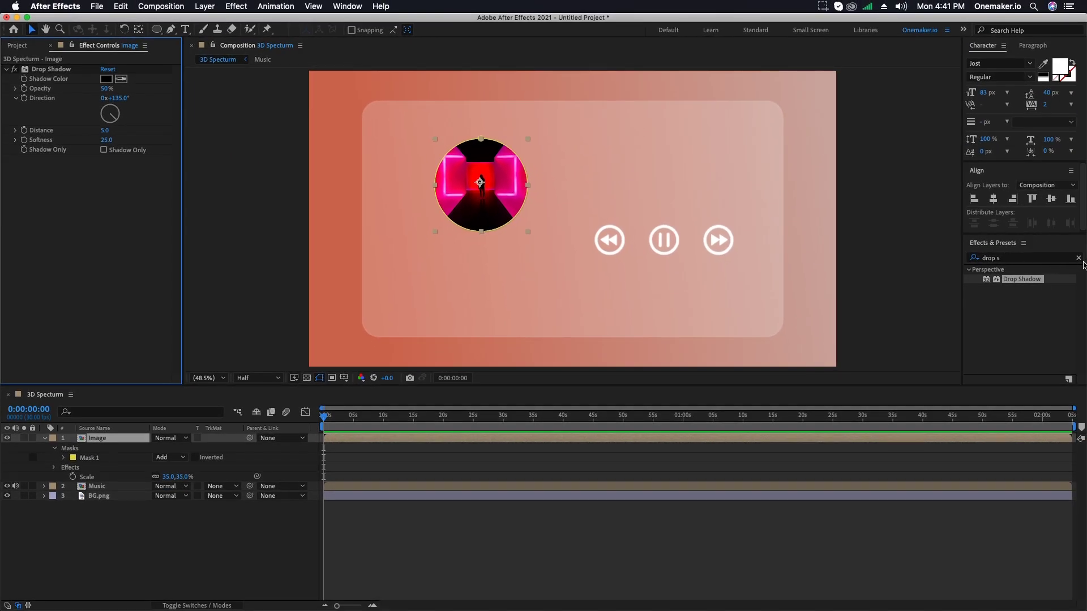
# Apply the Hue/Saturation effect to the Image layer and set its Master Saturation to -30
pyautogui.click(1078, 257)
pyautogui.click(1013, 259)
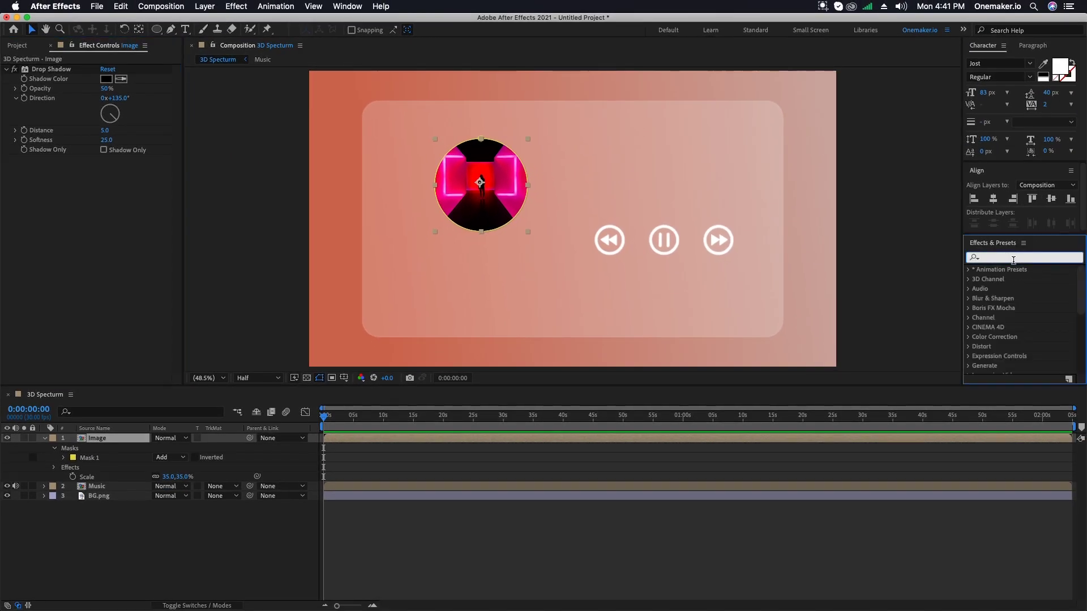
pyautogui.write('hue')
pyautogui.moveTo(1026, 323); pyautogui.dragTo(97, 439)
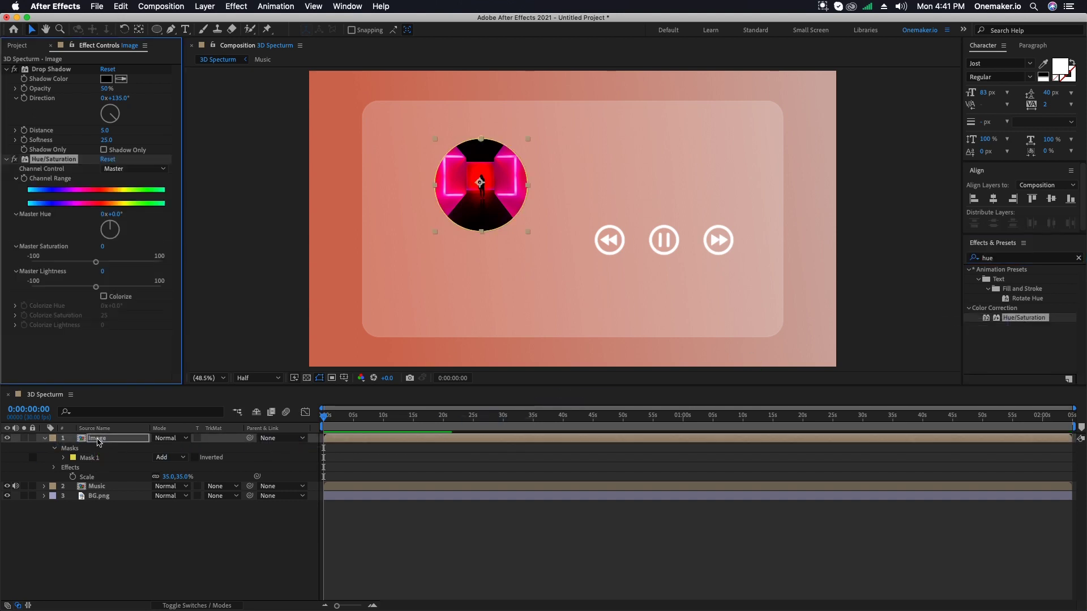
pyautogui.click(103, 238)
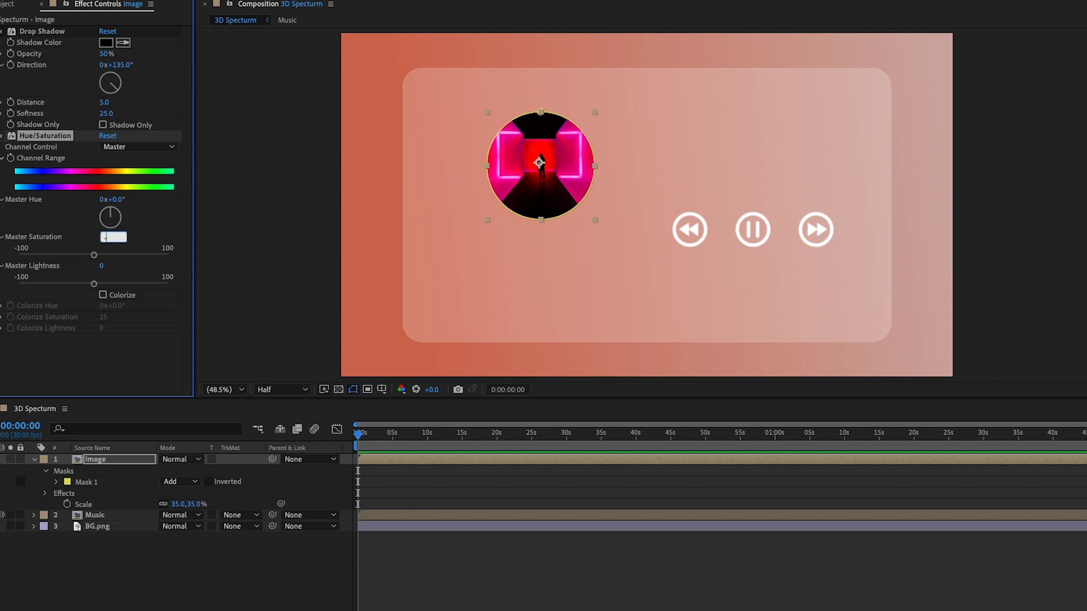
pyautogui.click(127, 379)
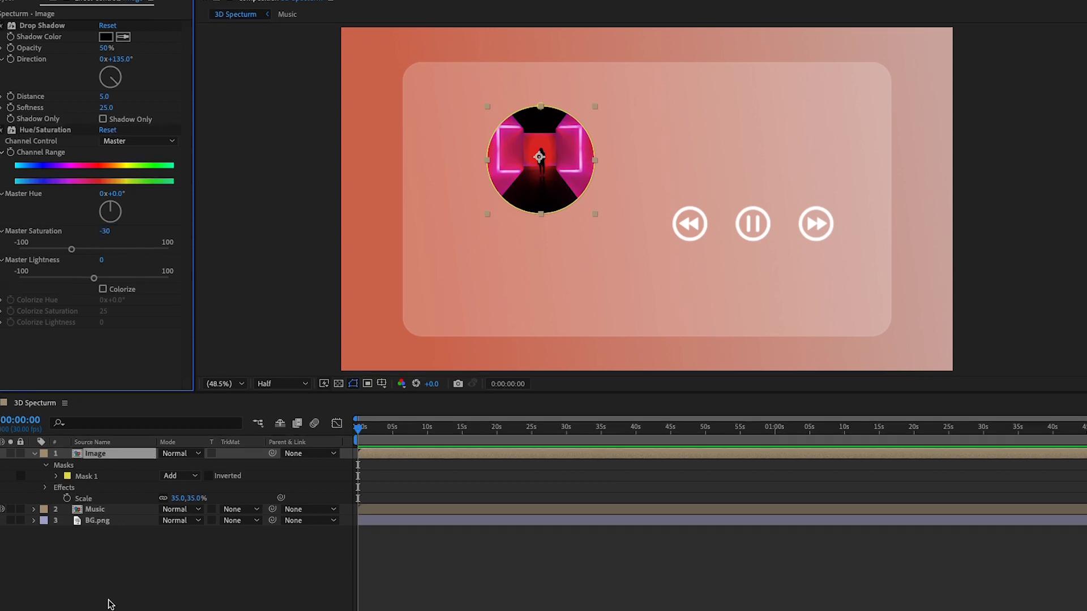
# Create a white 1920 x 1080 px solid named Audio Specturm in the 3D Specturm composition
pyautogui.rightClick(149, 608)
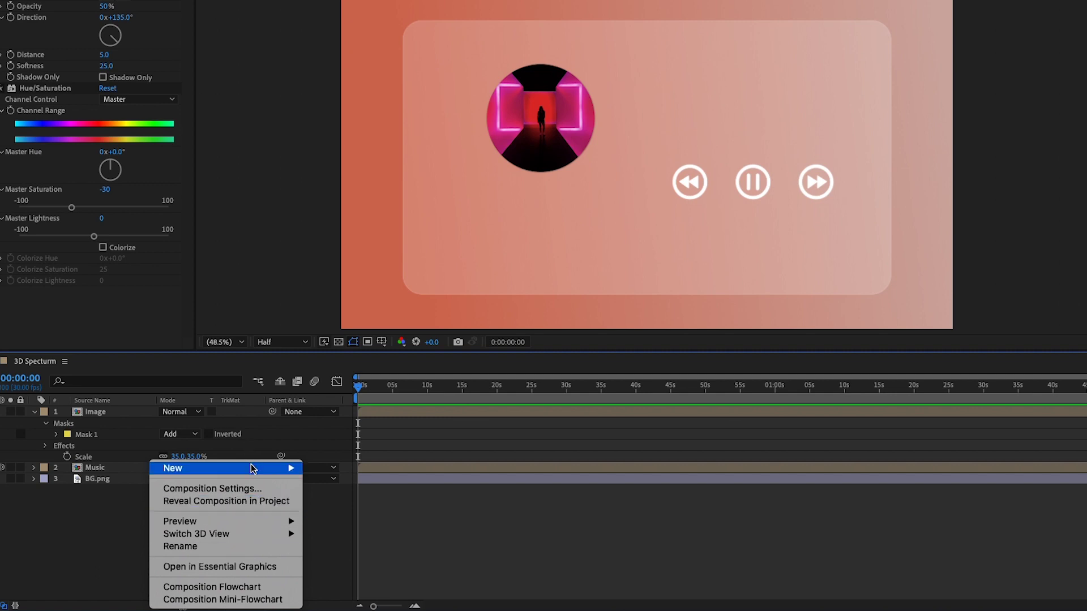
pyautogui.moveTo(249, 467)
pyautogui.click(330, 500)
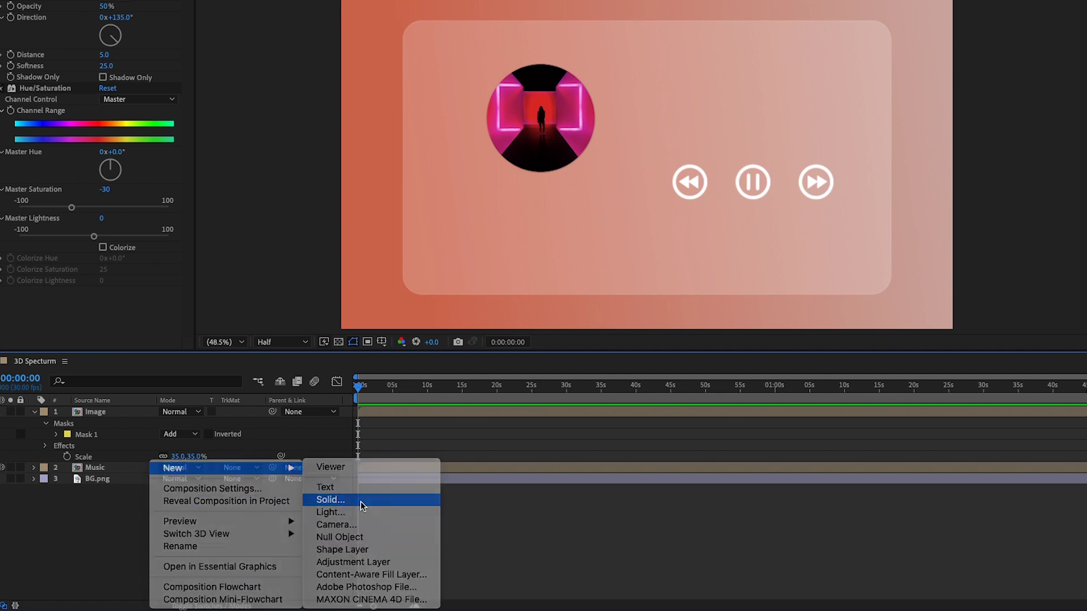
pyautogui.write('Audio Specturm')
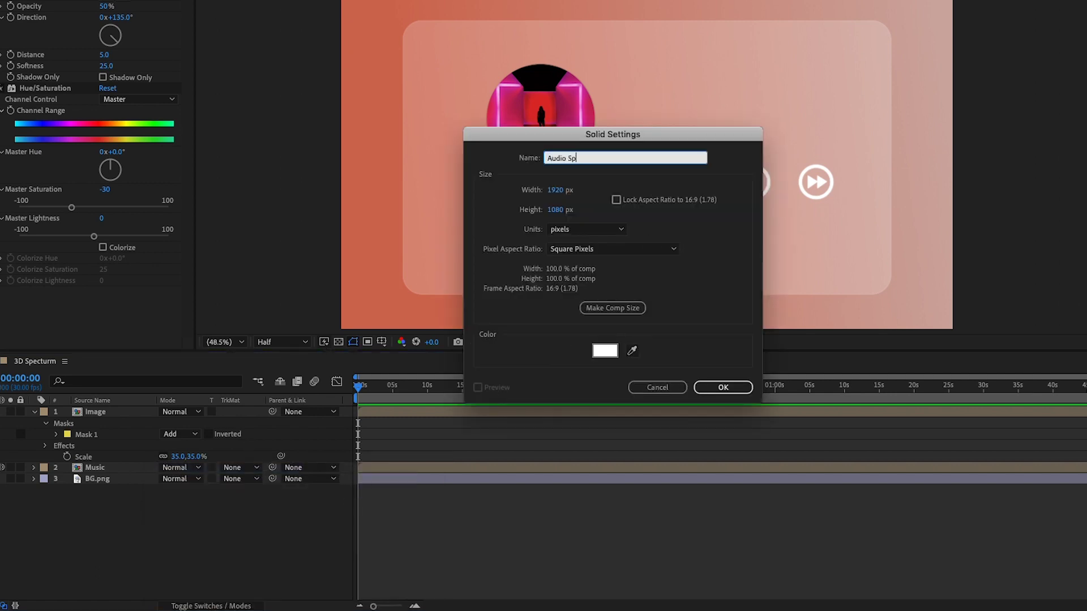
pyautogui.click(707, 387)
# Apply the Audio Spectrum effect to the Audio Specturm solid with the Music layer as its audio source
pyautogui.click(1039, 258)
pyautogui.press('BackSpace')
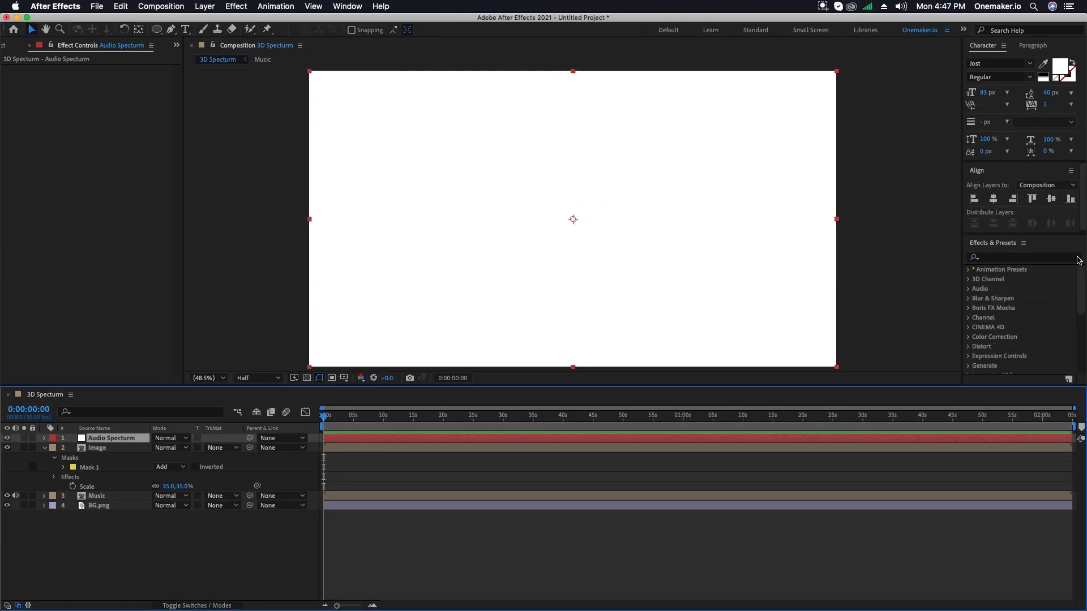
pyautogui.write('Audio')
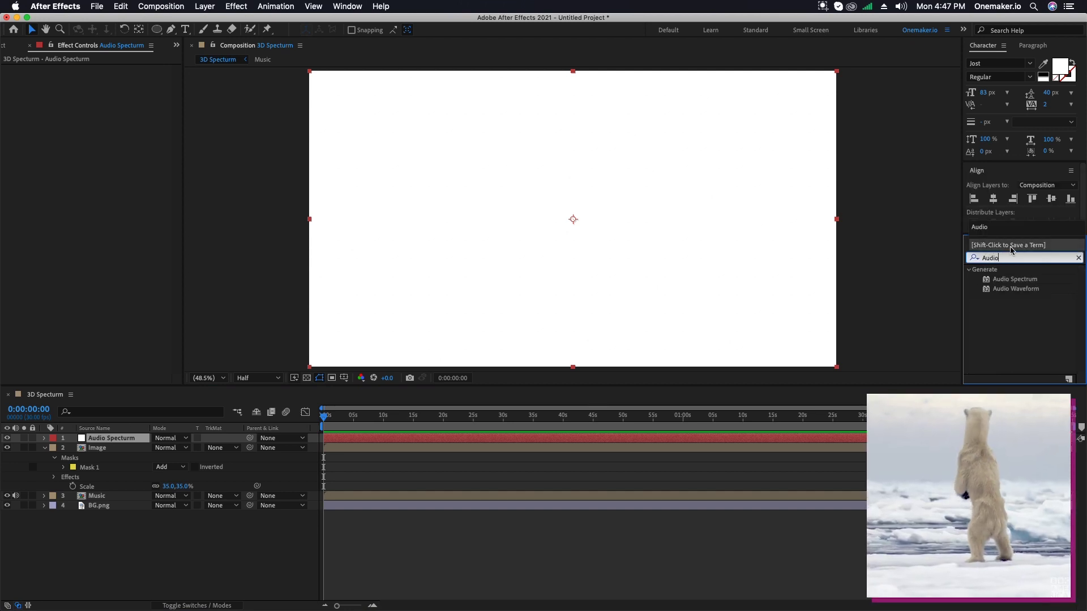
pyautogui.moveTo(1014, 279); pyautogui.dragTo(121, 441)
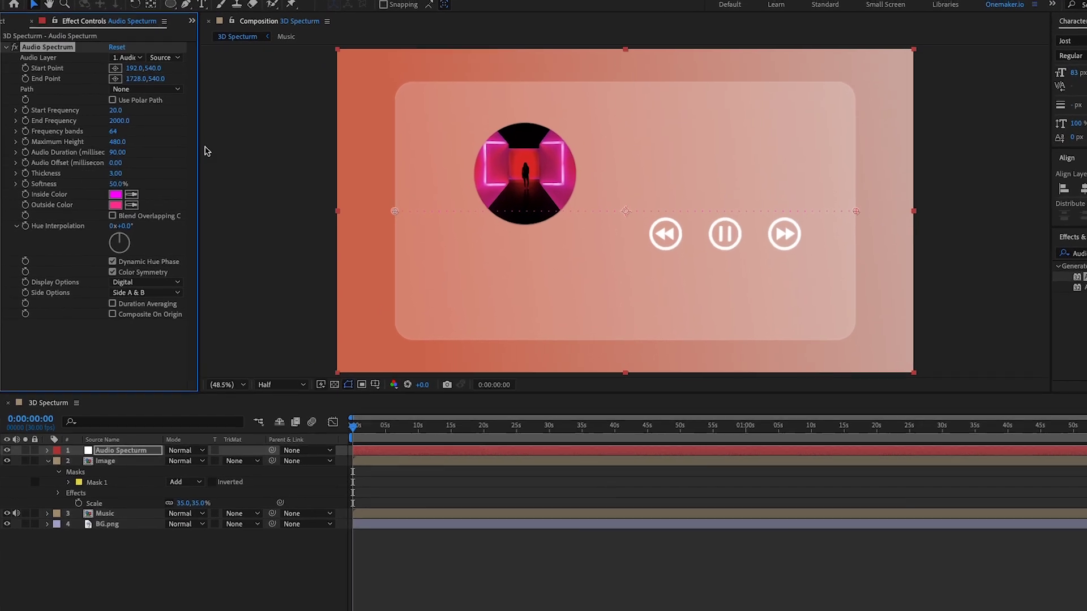
pyautogui.click(135, 43)
pyautogui.click(163, 101)
# Place the spectrum's start point at about 297, 886 and end point at about 1617, 891, along the rounded panel's lower edge
pyautogui.click(122, 53)
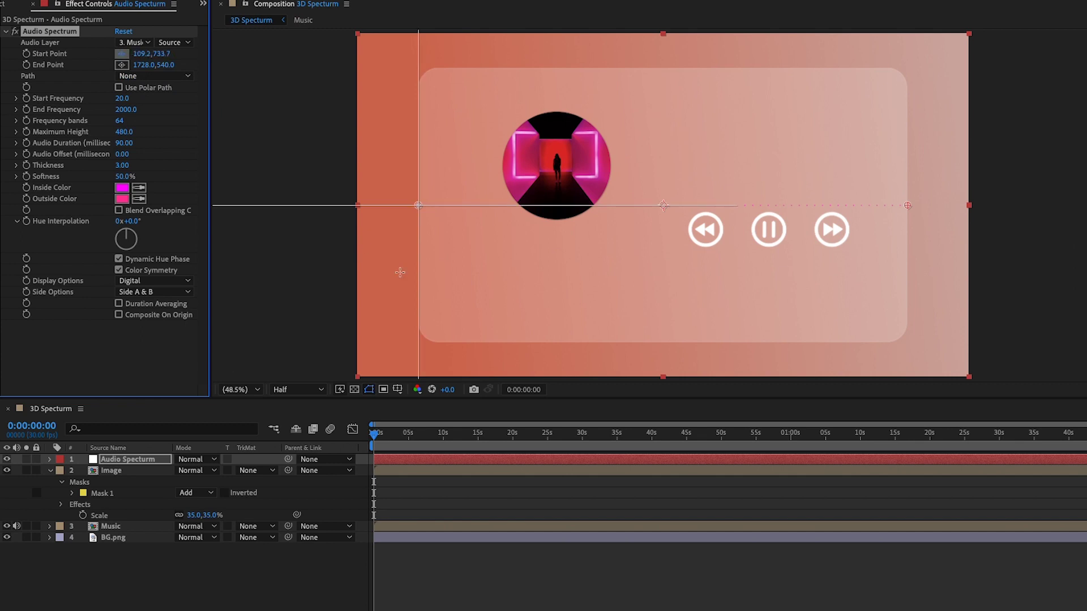
pyautogui.click(451, 316)
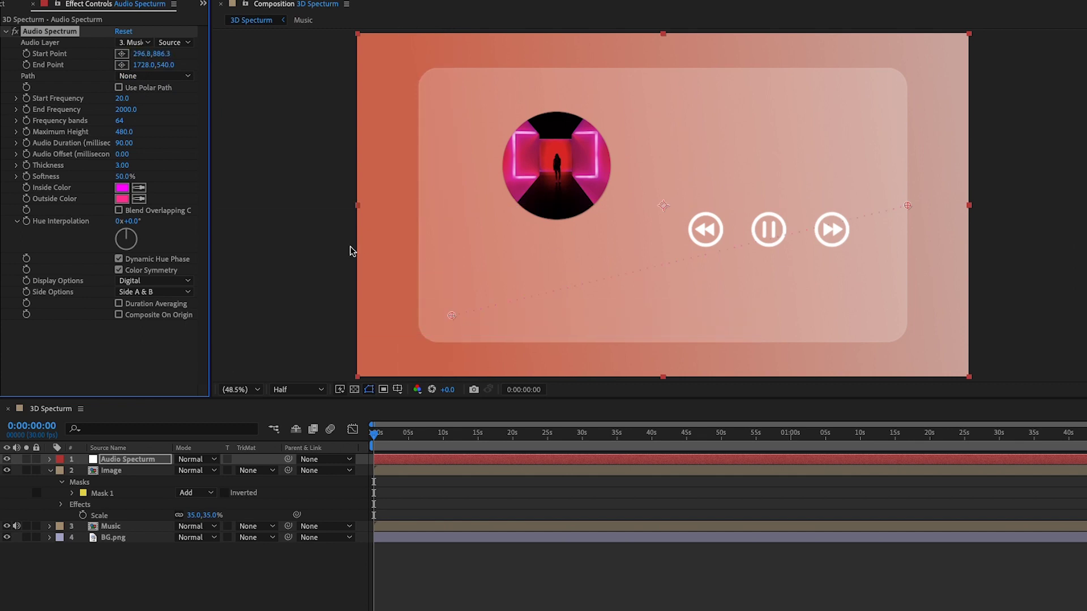
pyautogui.click(121, 65)
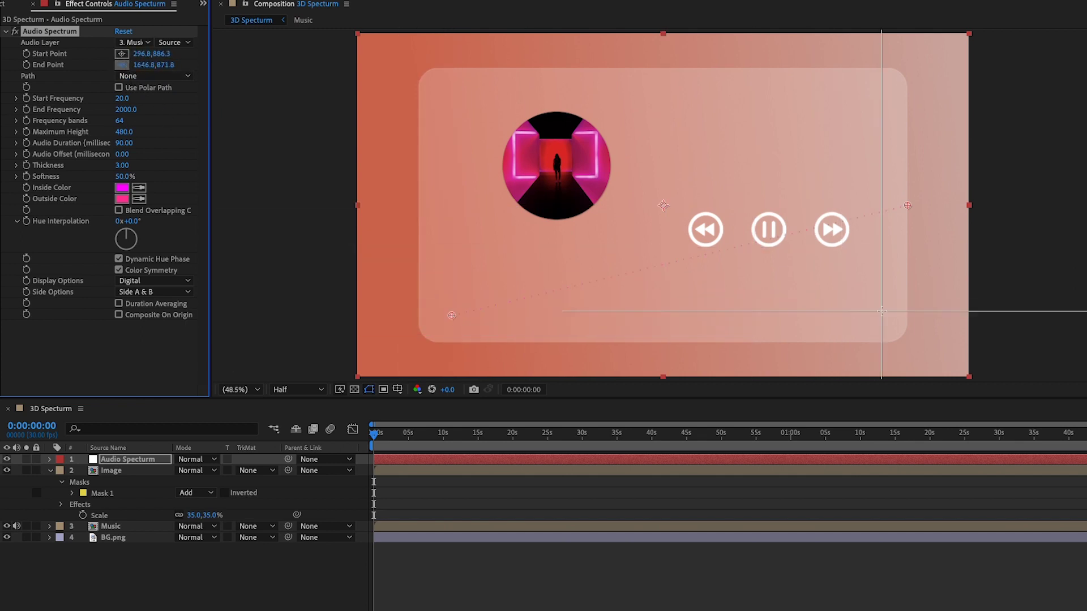
pyautogui.click(872, 317)
# Set the spectrum's start frequency to 250, end frequency to 30, frequency bands to 50 and maximum height to 600
pyautogui.click(122, 99)
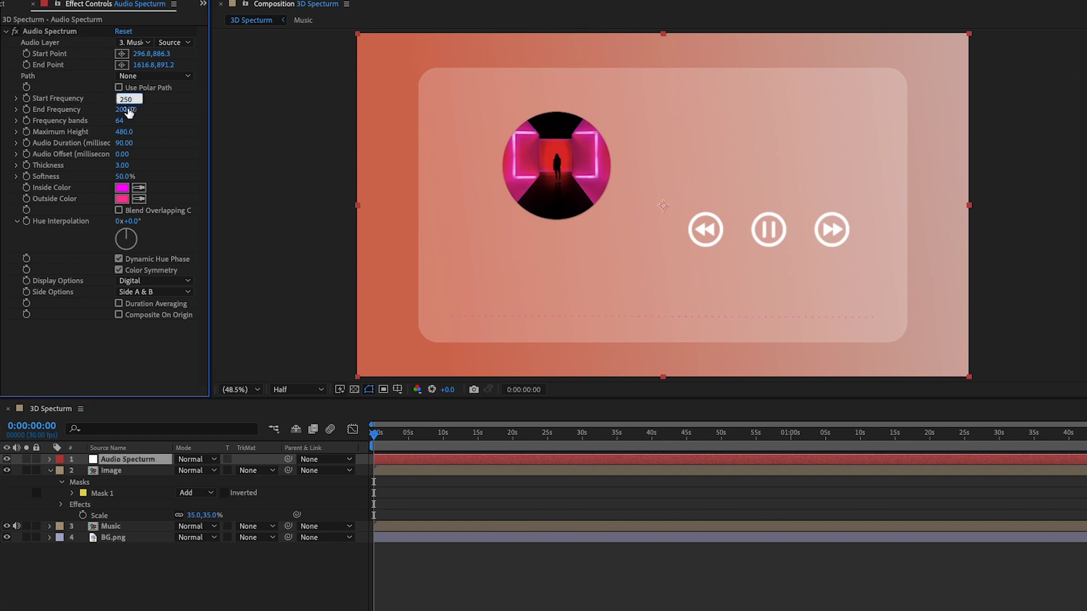
pyautogui.click(128, 110)
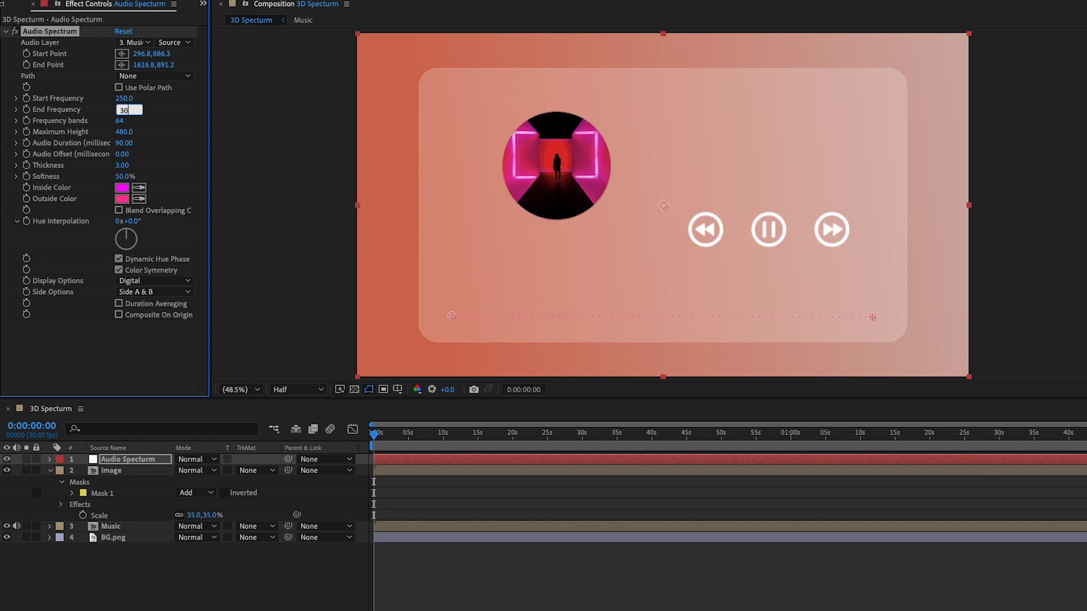
pyautogui.write('30')
pyautogui.click(105, 128)
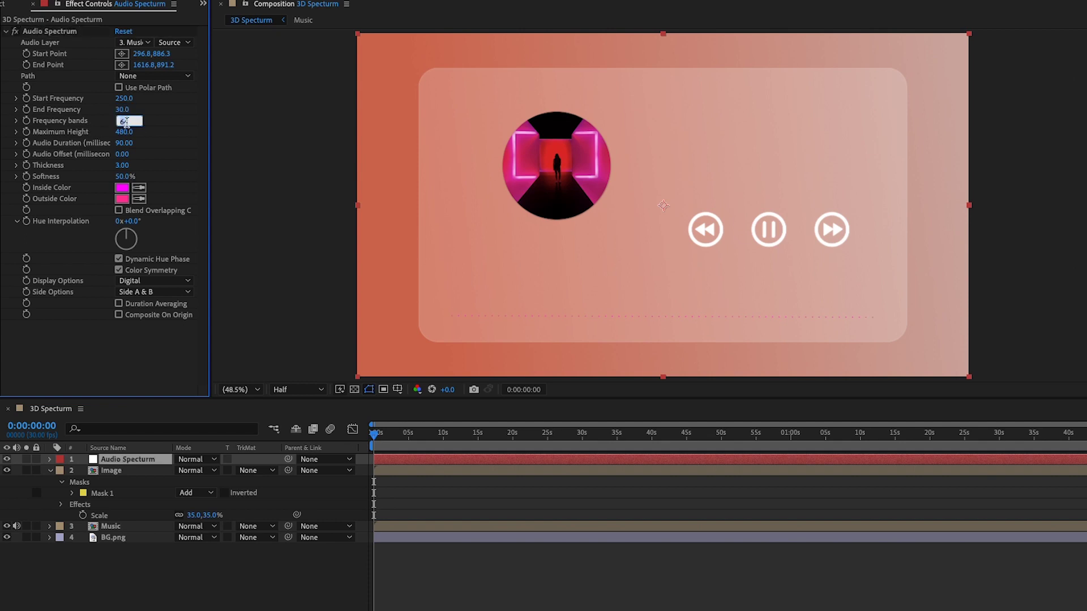
pyautogui.click(123, 133)
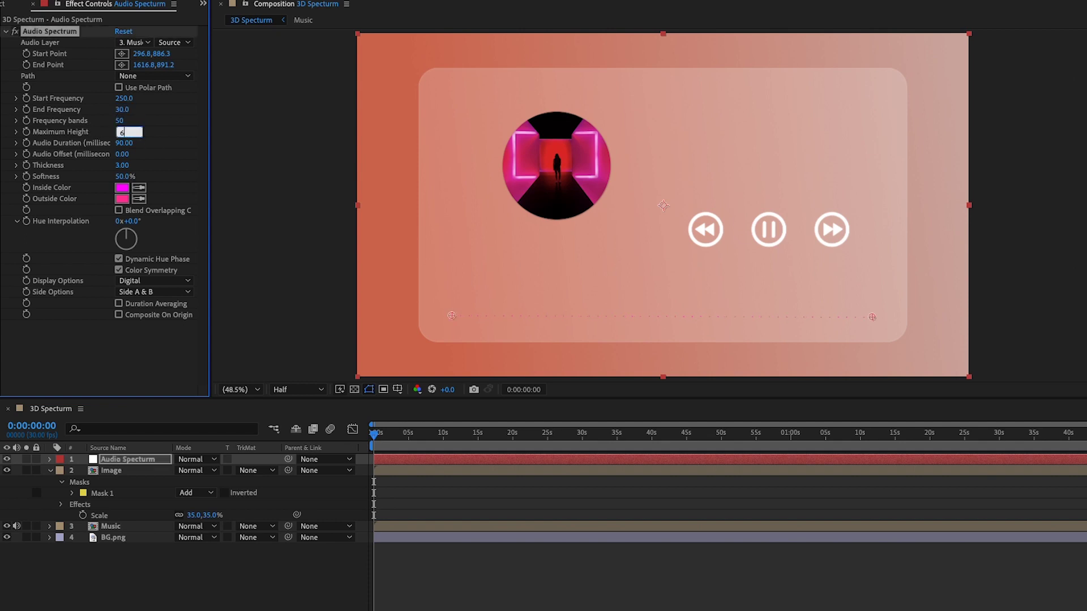
pyautogui.write('600')
pyautogui.press('Tab')
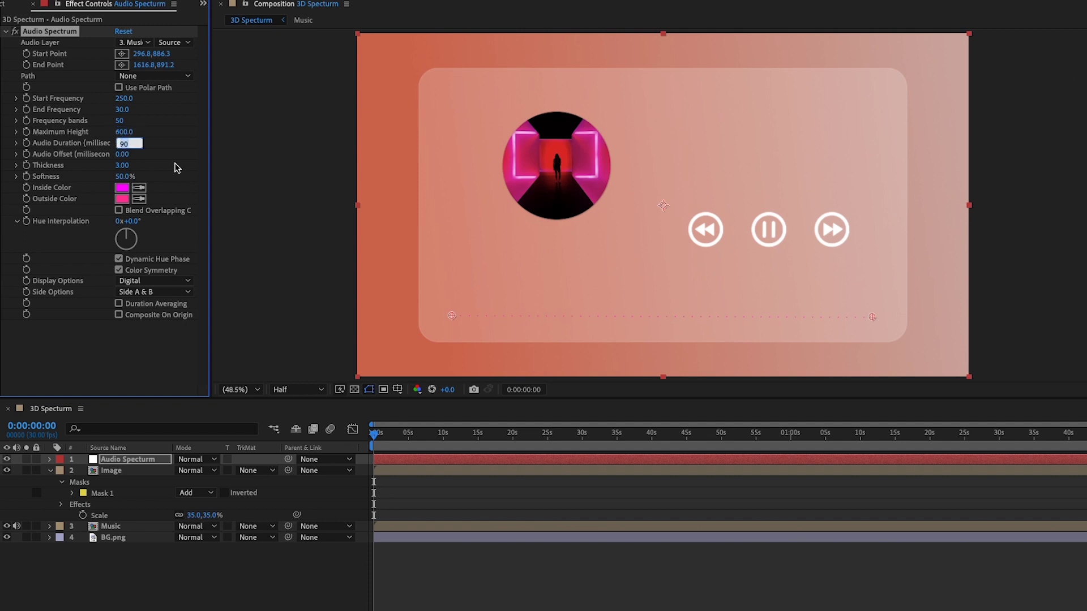
# Set the spectrum's audio duration to 200 milliseconds, thickness to 4 and softness to 30%
pyautogui.click(89, 149)
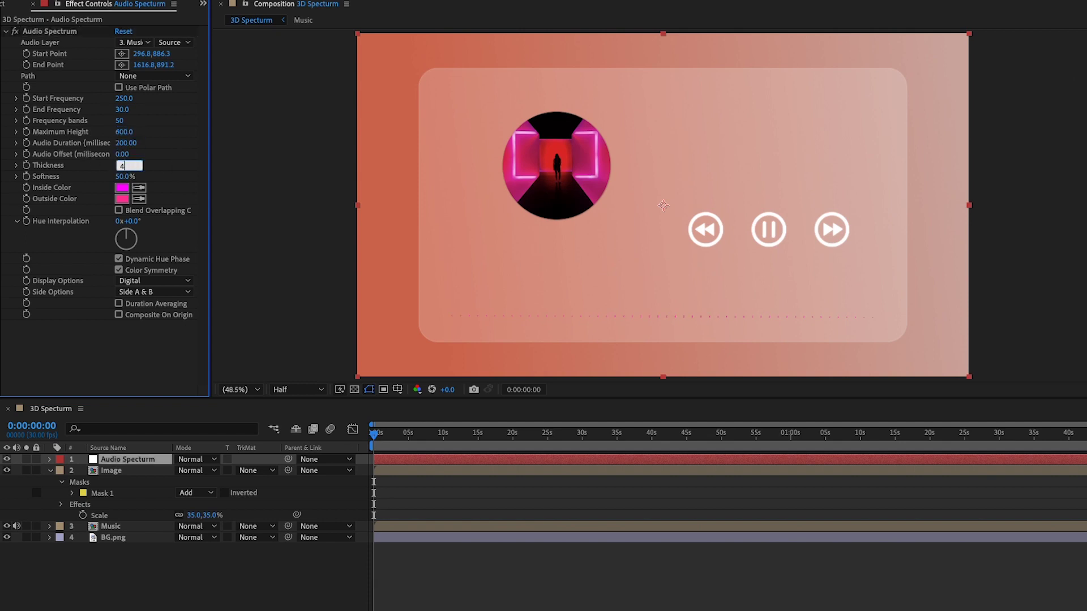
pyautogui.press('Return')
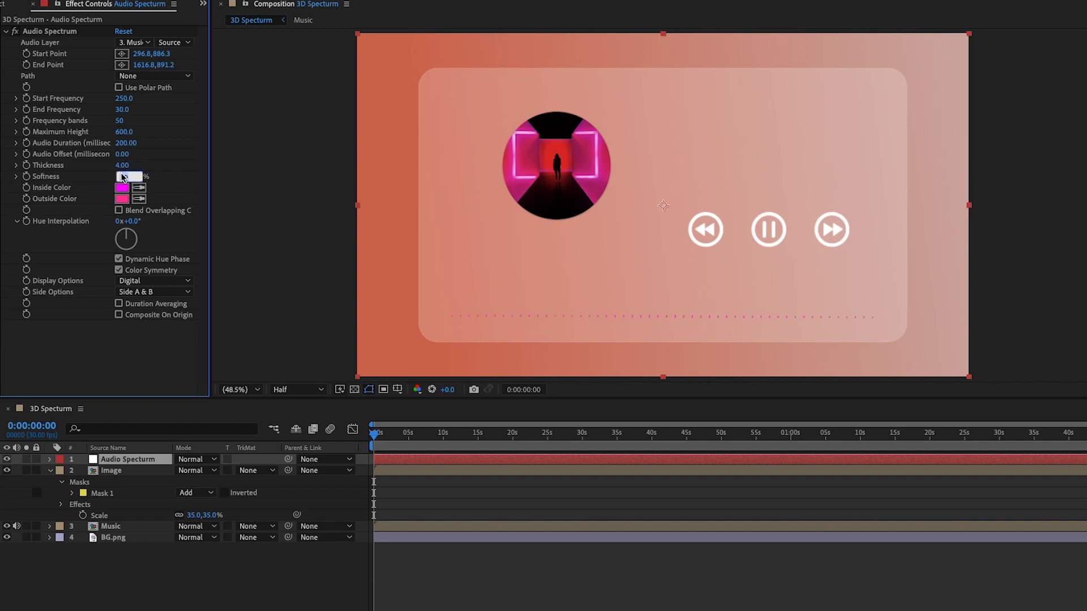
pyautogui.press('Return')
# Change the spectrum's inside and outside colors to white
pyautogui.click(122, 188)
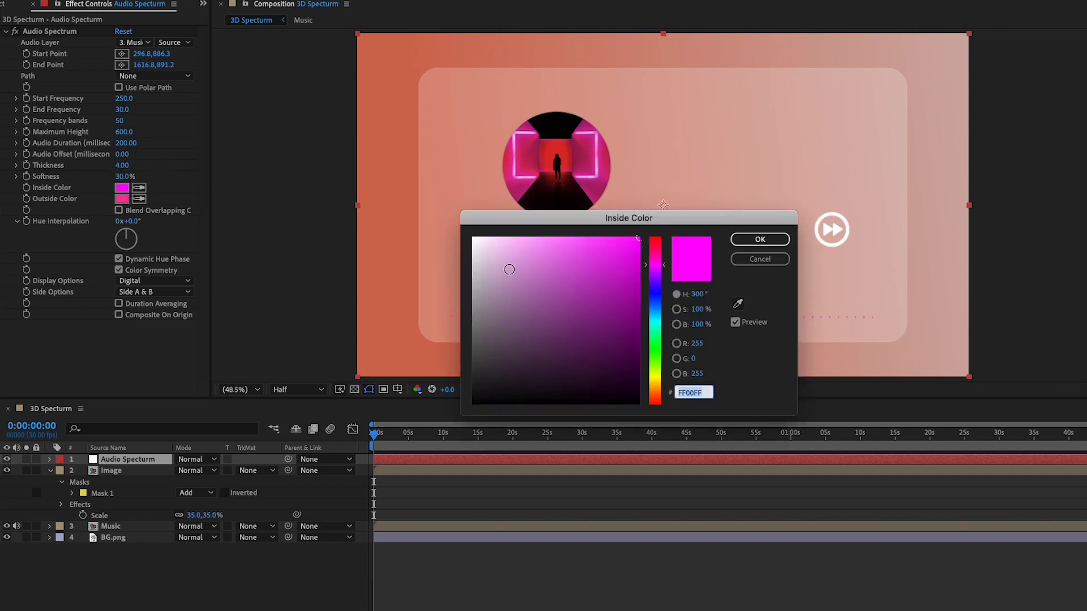
pyautogui.moveTo(510, 270); pyautogui.dragTo(445, 226)
pyautogui.click(757, 240)
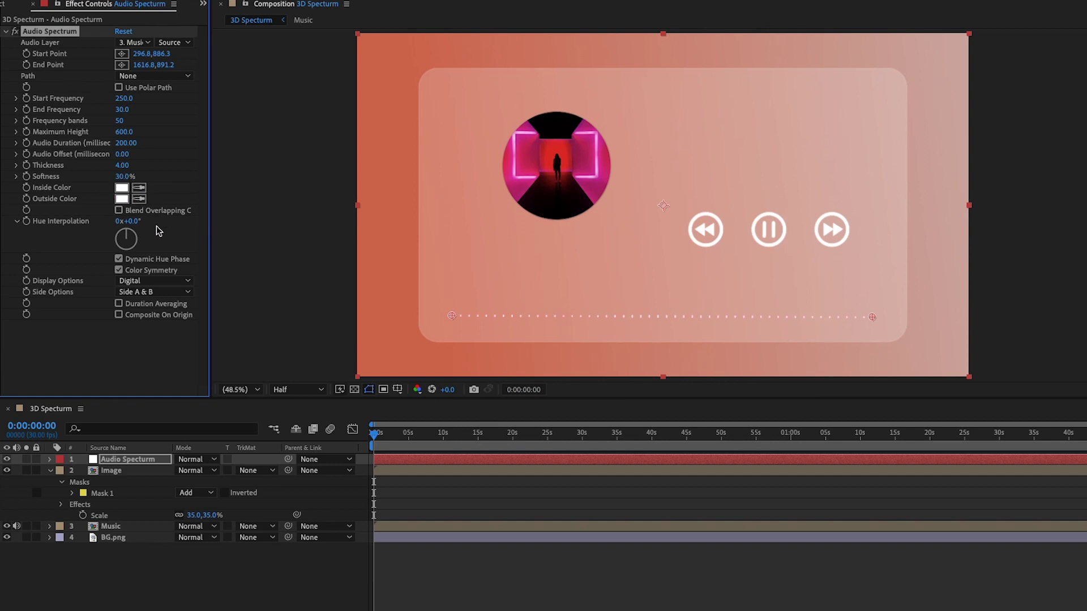
# Set the spectrum's hue interpolation to 1x+143° and limit its display to Side A
pyautogui.click(117, 221)
pyautogui.write('1')
pyautogui.click(160, 231)
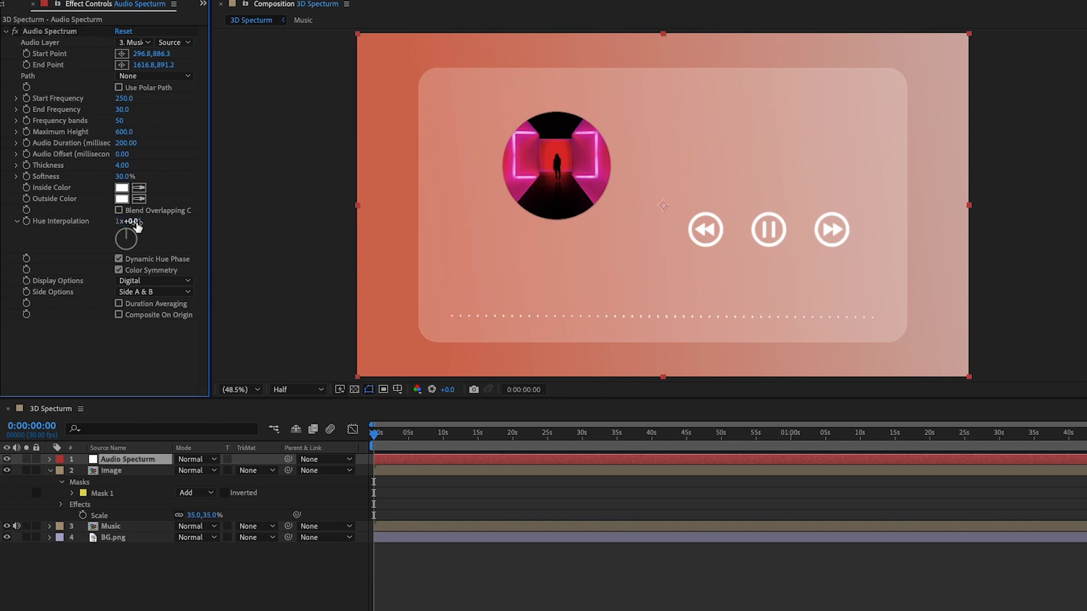
pyautogui.click(136, 223)
pyautogui.write('143')
pyautogui.press('Return')
pyautogui.click(154, 292)
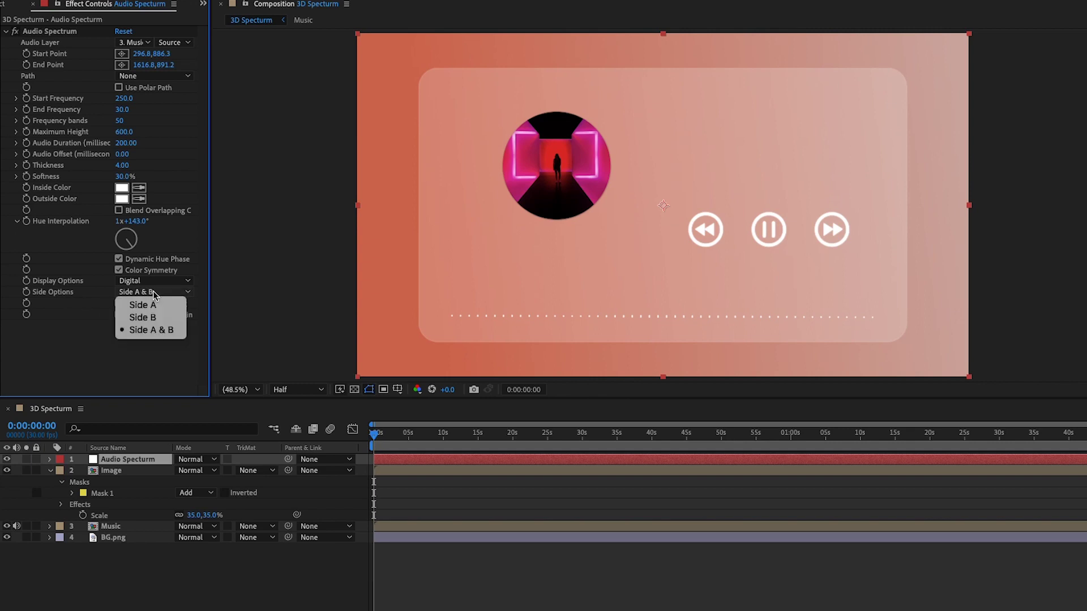
pyautogui.click(142, 303)
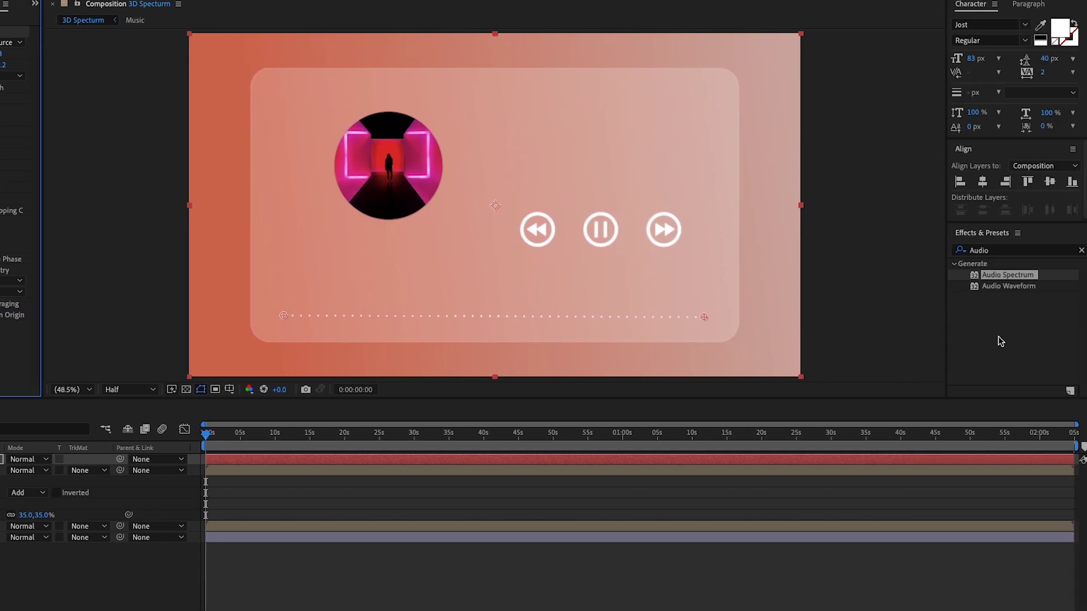
# Apply the Minimax effect to the Audio Specturm layer
pyautogui.click(1080, 250)
pyautogui.click(1037, 250)
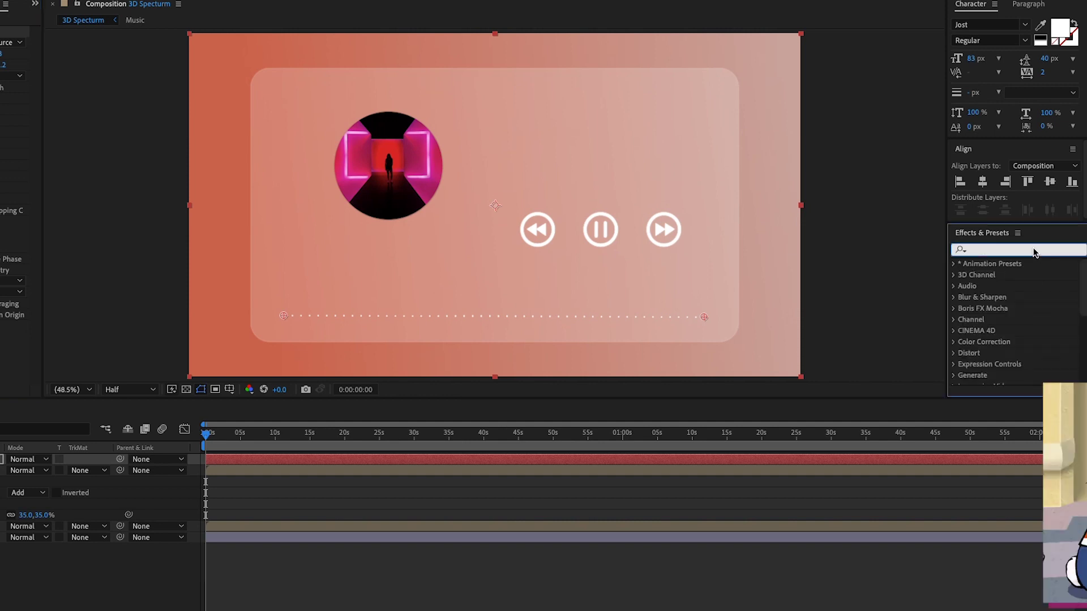
pyautogui.write('mini')
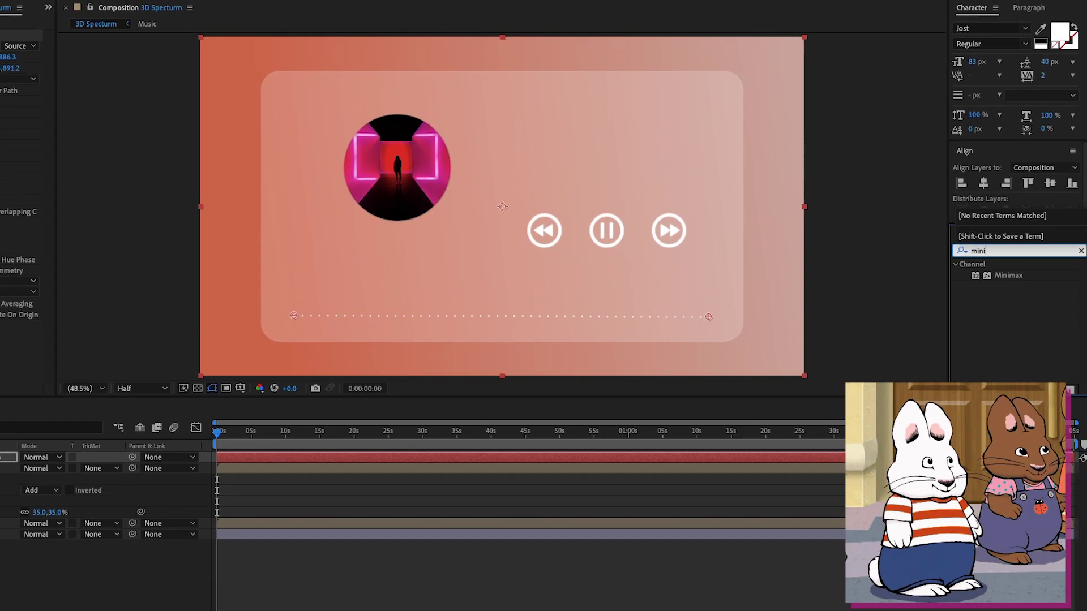
pyautogui.moveTo(1006, 275)
pyautogui.mouseDown()
pyautogui.moveTo(940, 277)
pyautogui.moveTo(125, 439)
pyautogui.mouseUp()
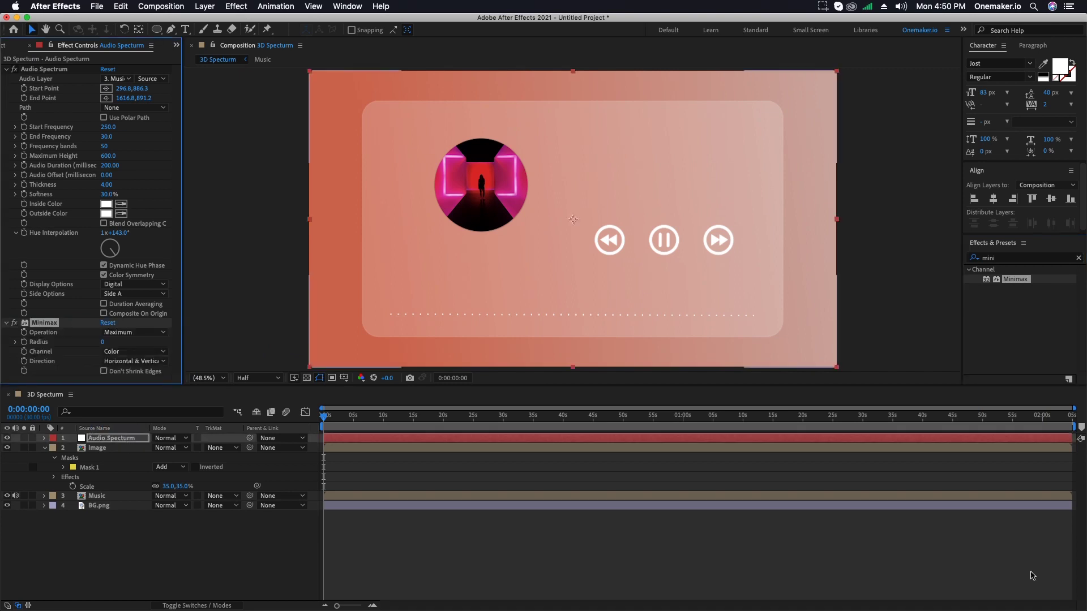
# Set Minimax to radius 5, channel Alpha and Color, and direction Just Horizontal
pyautogui.click(105, 343)
pyautogui.write('5')
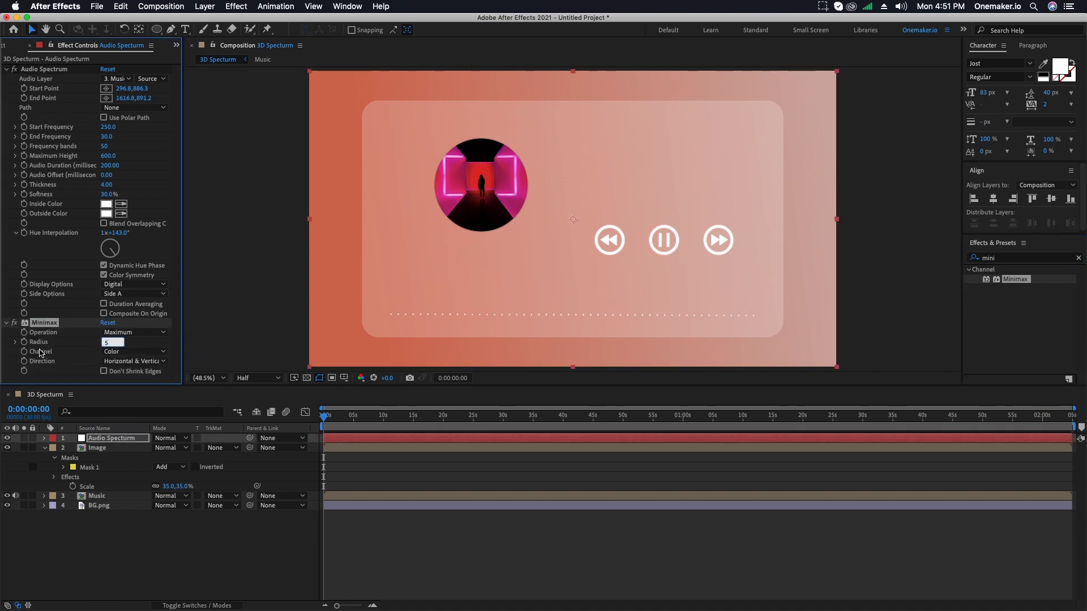
pyautogui.click(125, 355)
pyautogui.click(131, 371)
pyautogui.click(131, 363)
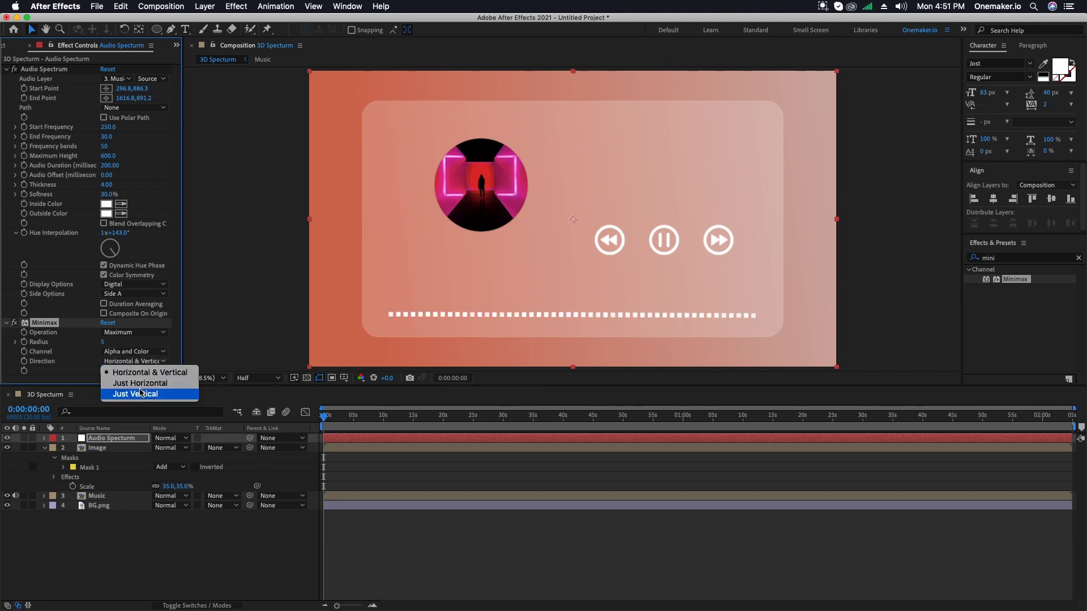
pyautogui.click(139, 383)
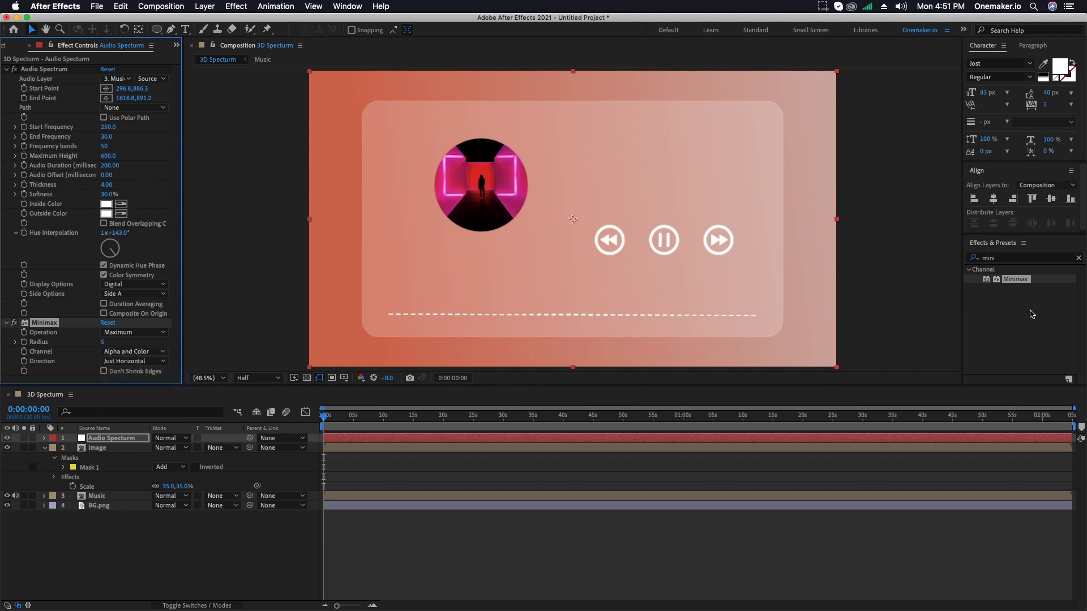
# Apply the Stylize Glow effect to the Audio Specturm layer and set its glow radius to 60
pyautogui.click(1078, 257)
pyautogui.write('glow')
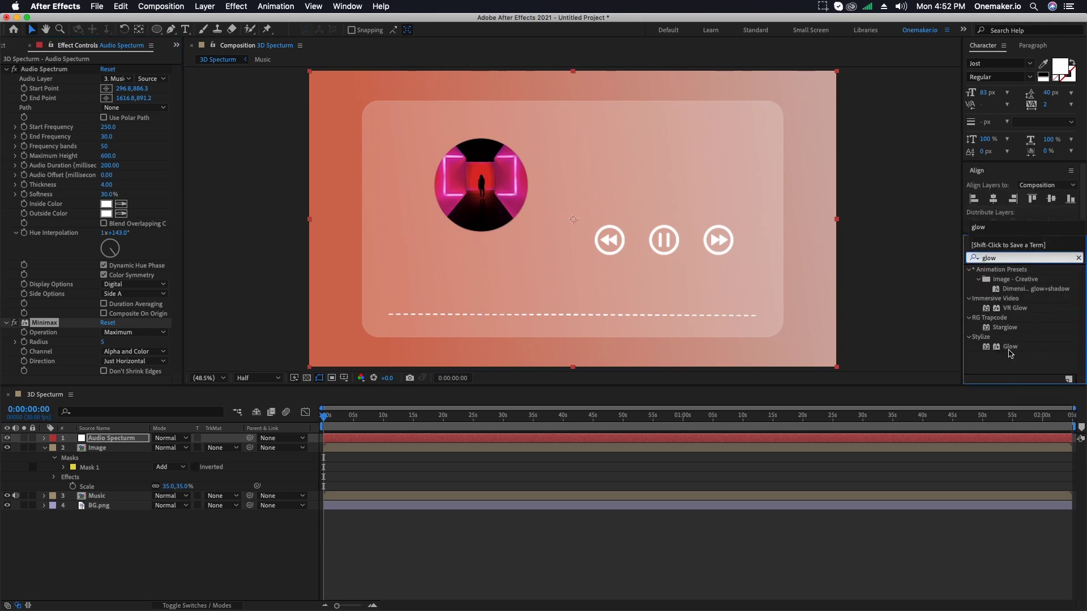
pyautogui.moveTo(1010, 347); pyautogui.dragTo(125, 439)
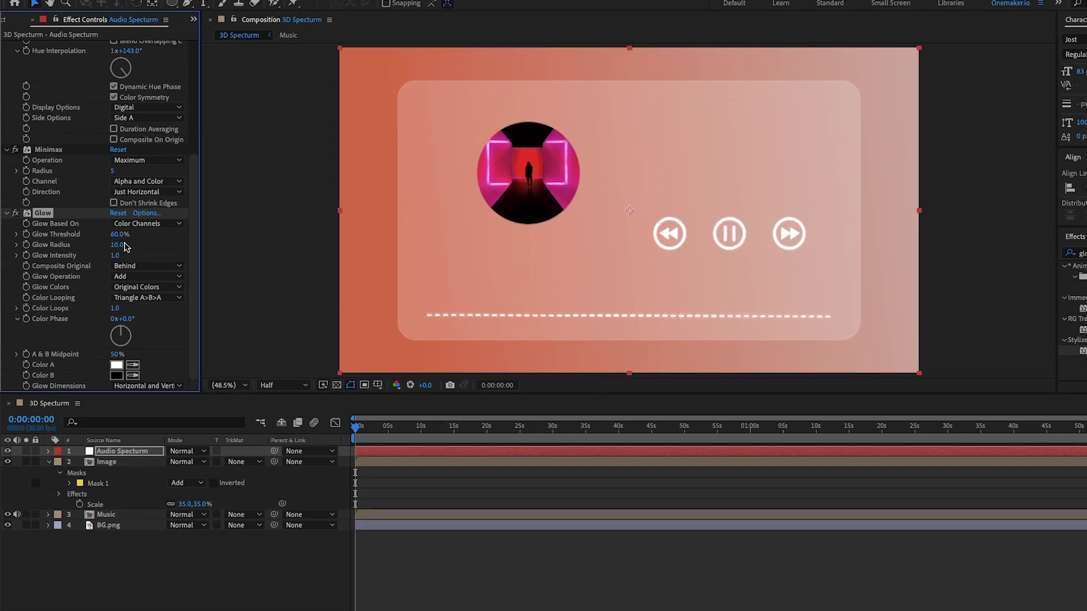
pyautogui.click(108, 250)
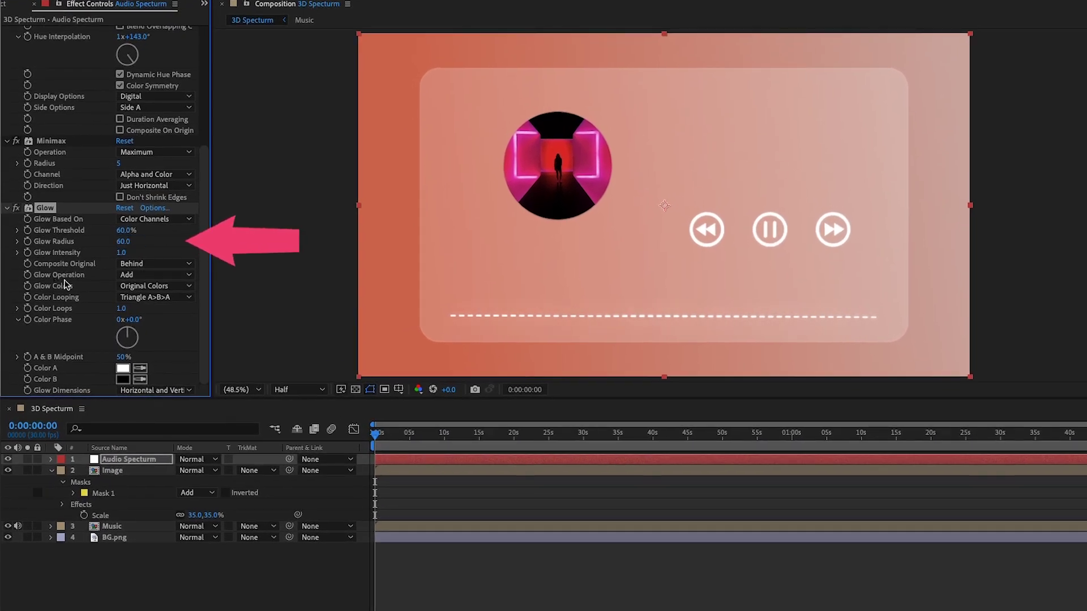
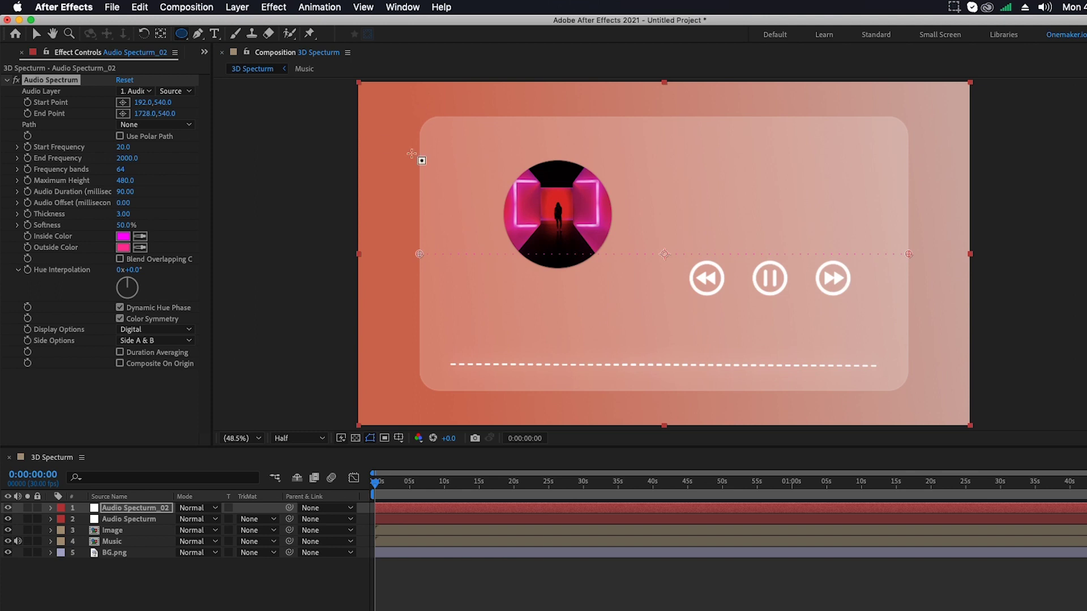
# Draw a circular mask around the cover image on Audio Specturm_02 and set the spectrum's audio layer to Music
pyautogui.moveTo(497, 153); pyautogui.dragTo(616, 287)
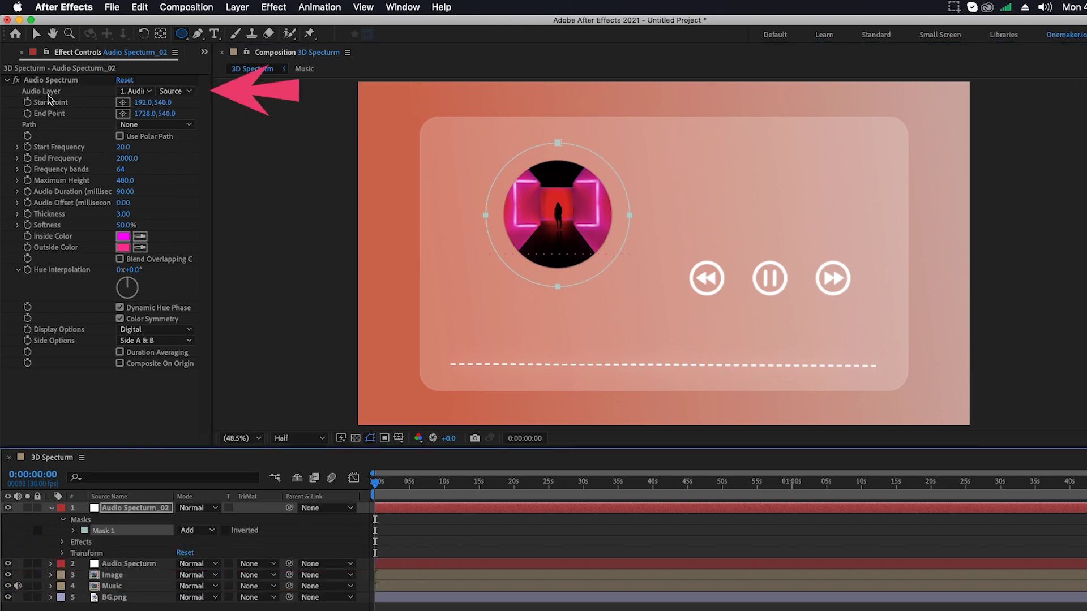
pyautogui.click(137, 91)
pyautogui.click(163, 163)
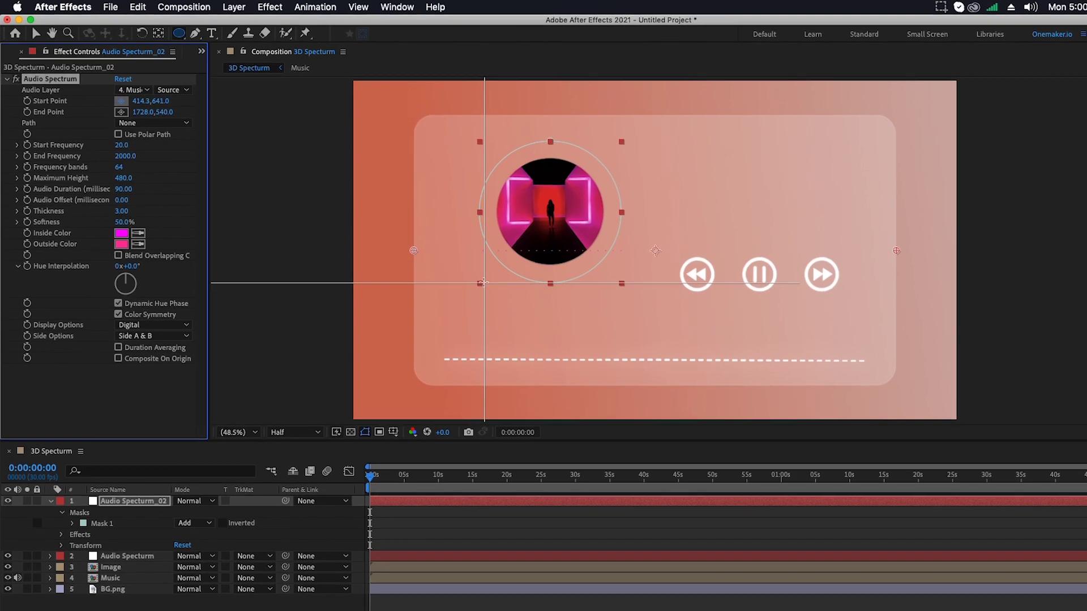
# Place the spectrum's start point at the mask's lower-left corner (406.0, 641.0) and its end point at the upper-right corner (851.2, 193.7)
pyautogui.click(481, 284)
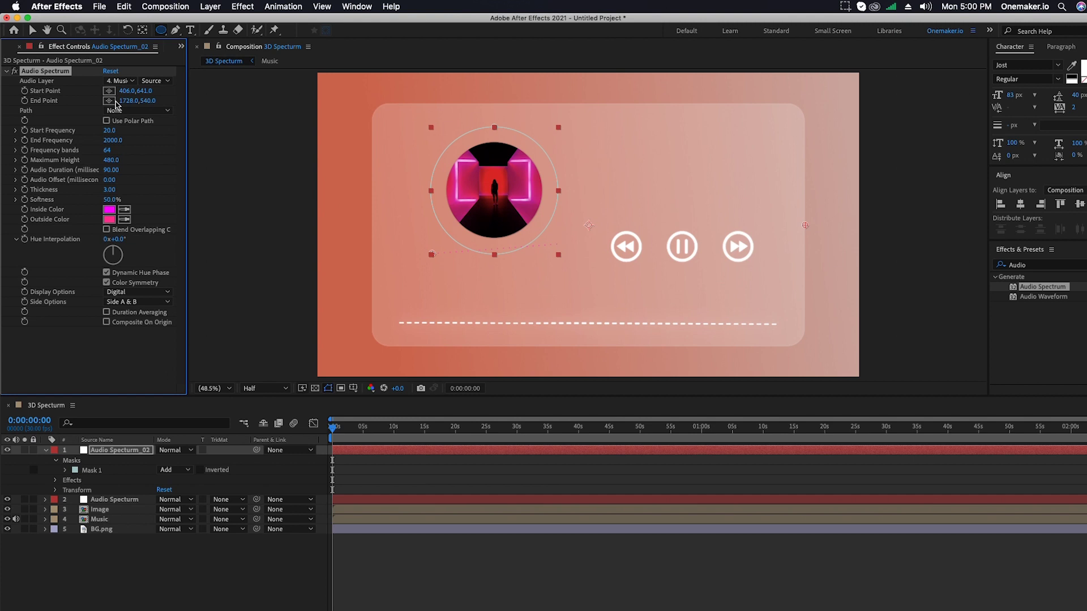
pyautogui.click(111, 102)
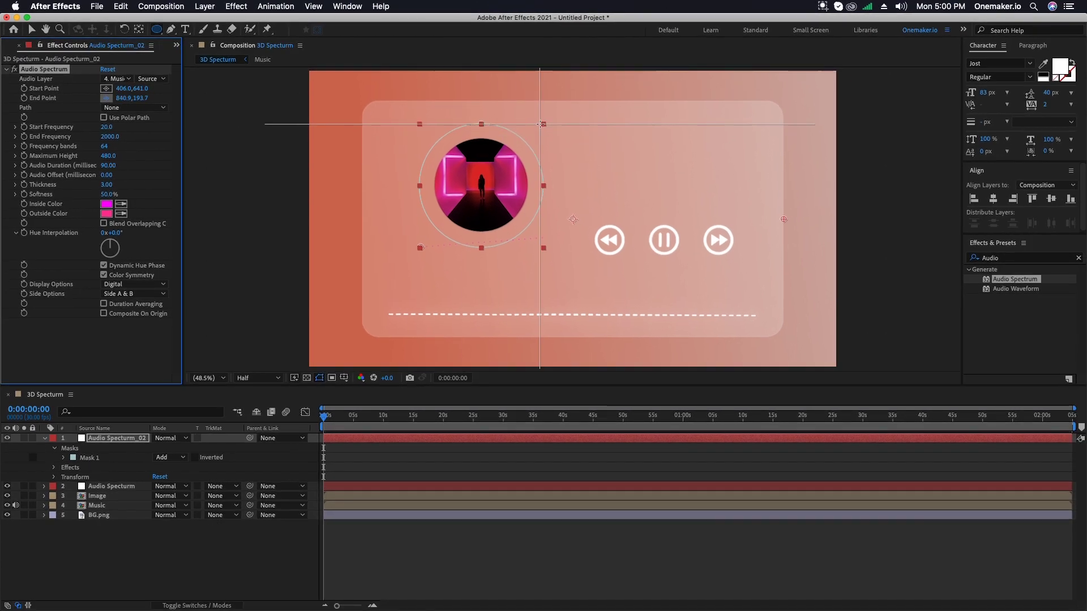
pyautogui.click(542, 124)
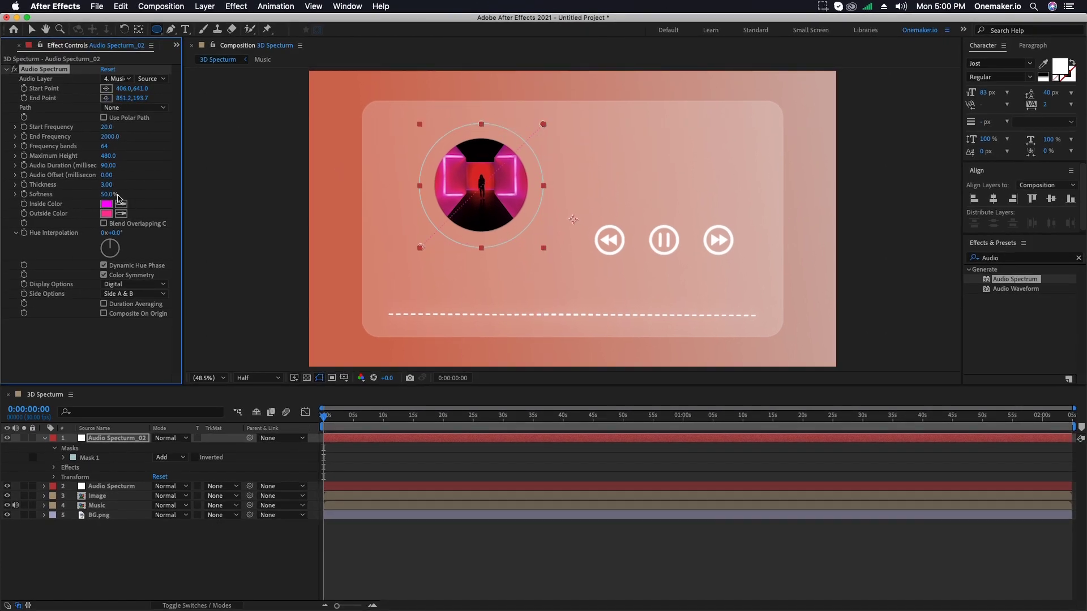
# Set the spectrum's end frequency to 300, frequency bands to 98, maximum height to 600 and audio duration to 200 milliseconds
pyautogui.click(105, 137)
pyautogui.click(105, 148)
pyautogui.write('98')
pyautogui.click(113, 157)
pyautogui.click(109, 165)
pyautogui.click(143, 185)
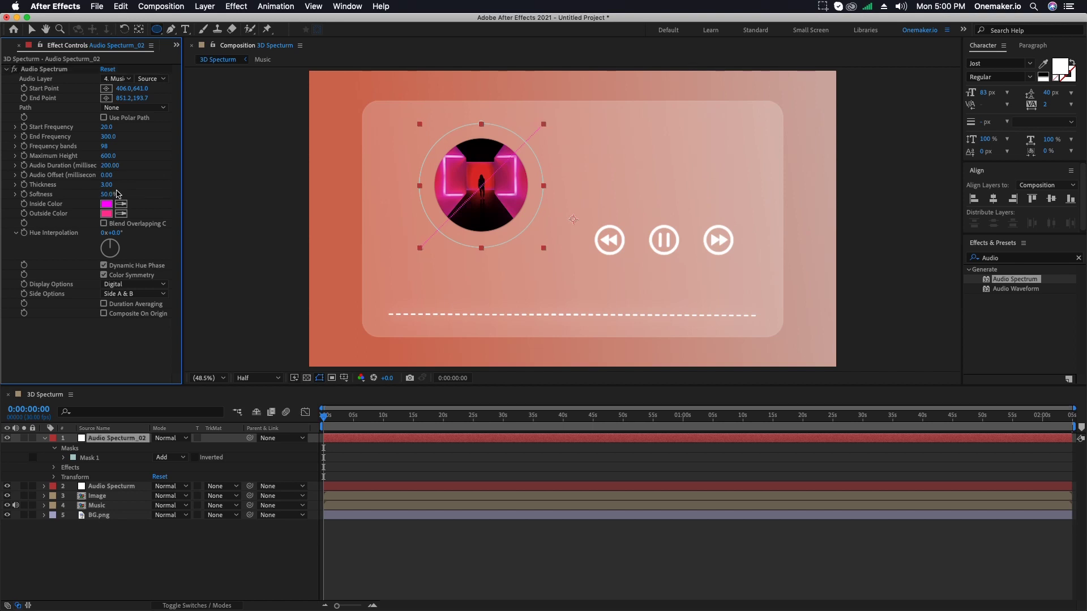
# Set the Audio Specturm_02 spectrum's thickness to 7.70 and softness to 10%
pyautogui.click(107, 185)
pyautogui.write('7')
pyautogui.click(104, 194)
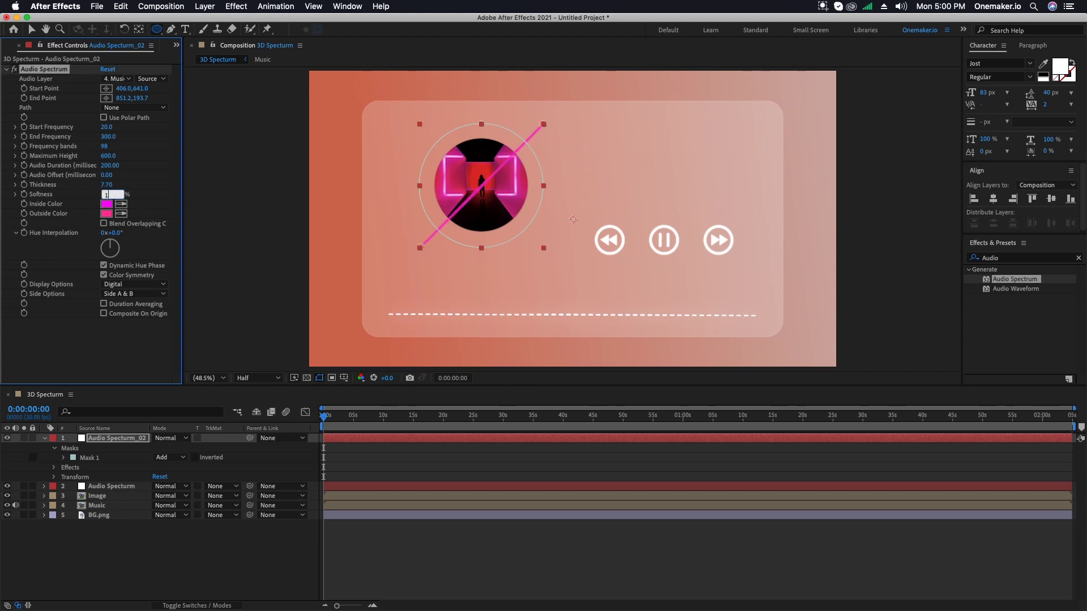
# Change the spectrum's inside and outside colors to white (FFFFFF)
pyautogui.click(107, 204)
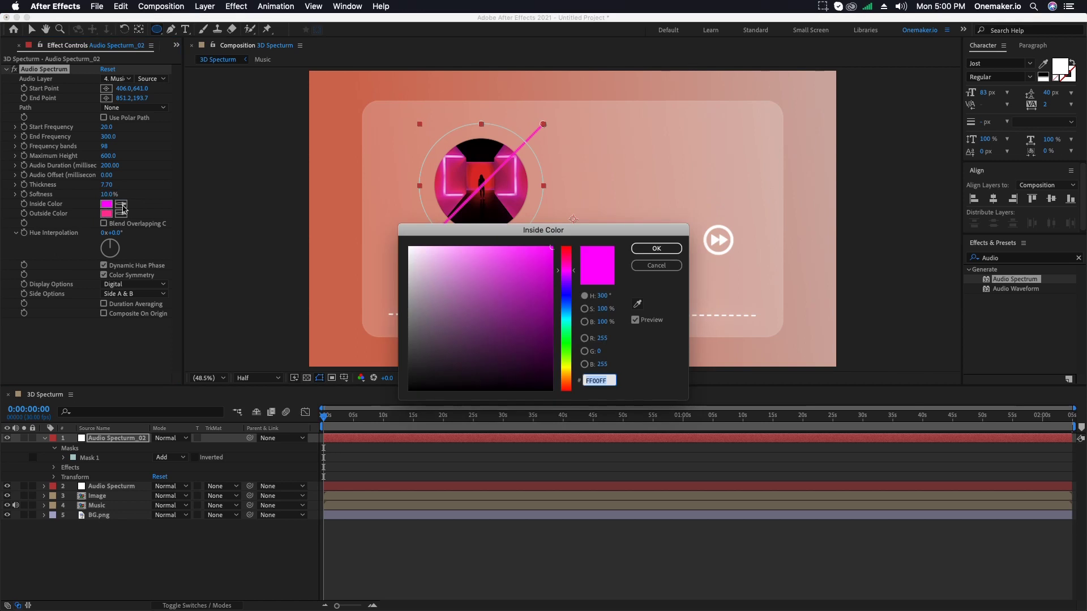
pyautogui.write('FFFFFF')
pyautogui.click(656, 248)
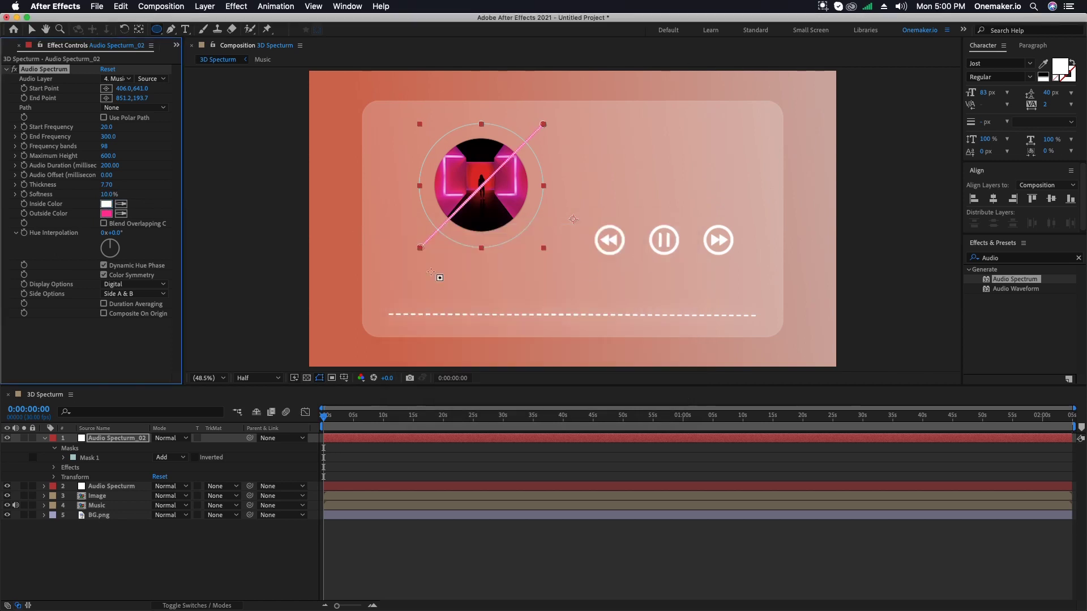
pyautogui.click(107, 214)
pyautogui.write('FFFFFF')
pyautogui.click(656, 248)
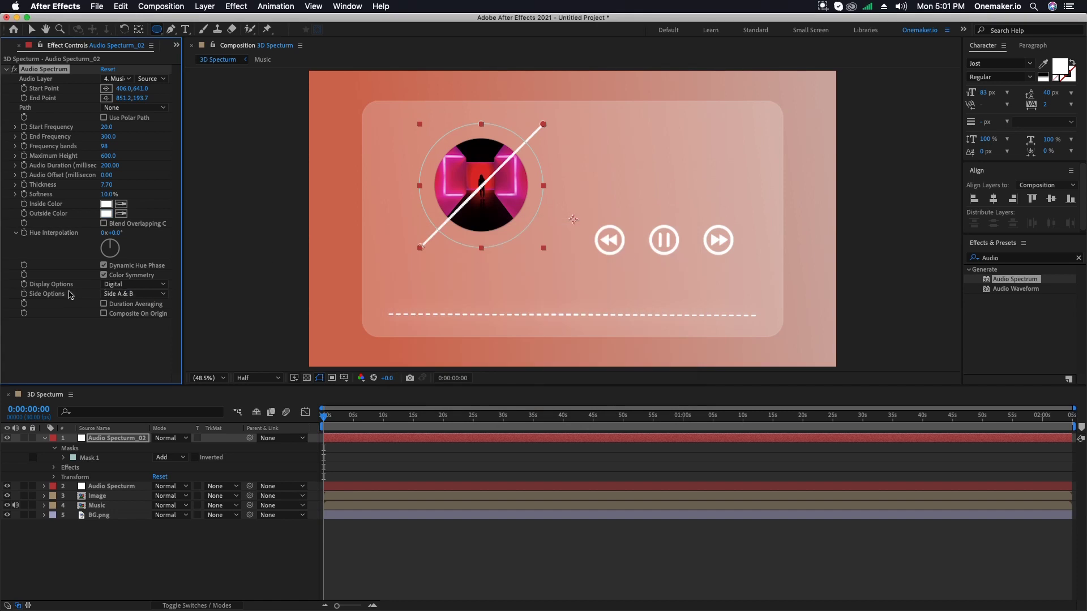
# Limit the spectrum's display to Side B and make it follow the Mask 1 path
pyautogui.click(144, 294)
pyautogui.click(140, 314)
pyautogui.click(128, 107)
pyautogui.click(125, 137)
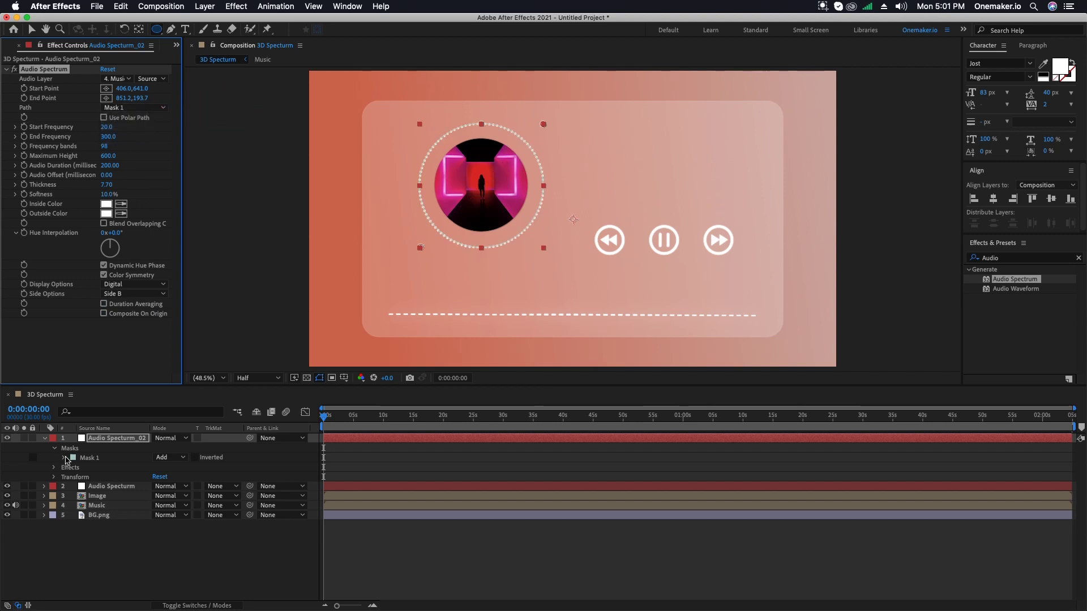
# Set the mask feather of Mask 1 on Audio Specturm_02 to 1500 pixels
pyautogui.click(63, 457)
pyautogui.click(193, 504)
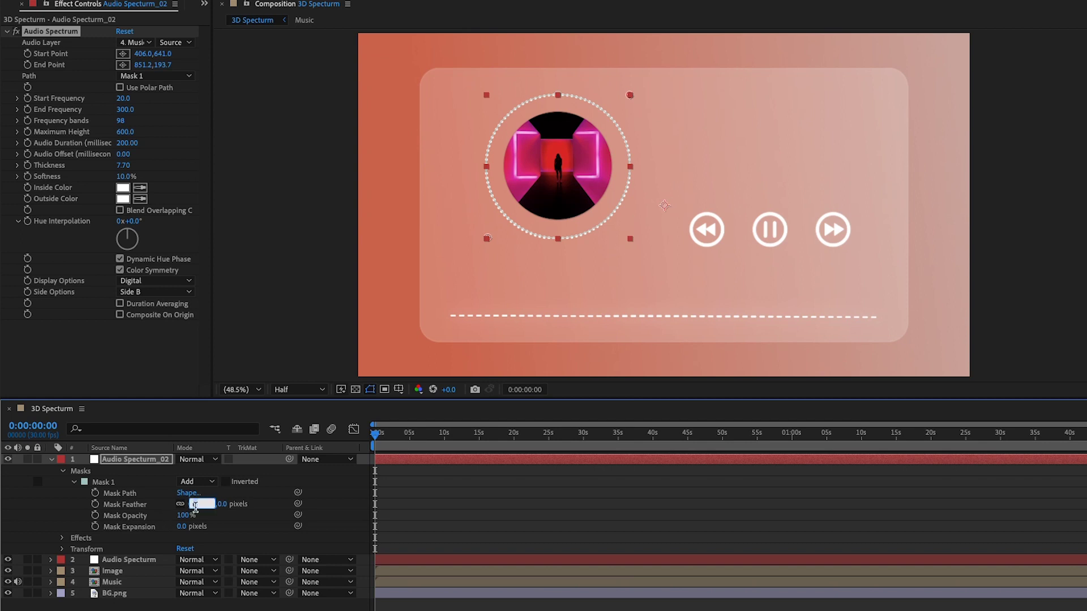
pyautogui.press('Return')
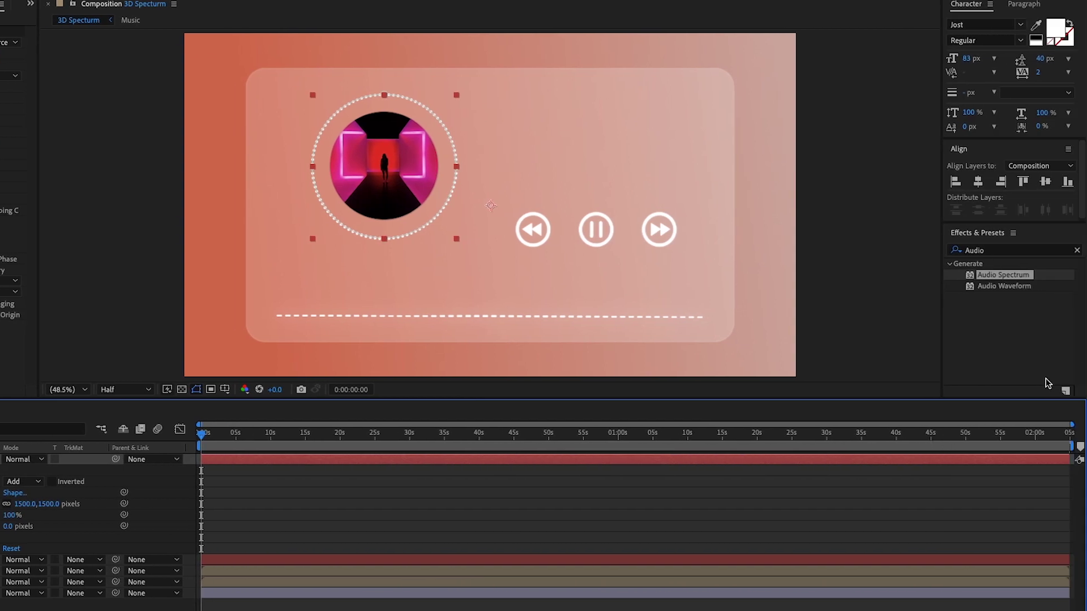
# Apply the Stylize Glow effect to the Audio Specturm_02 layer and collapse the layer's properties
pyautogui.click(1076, 250)
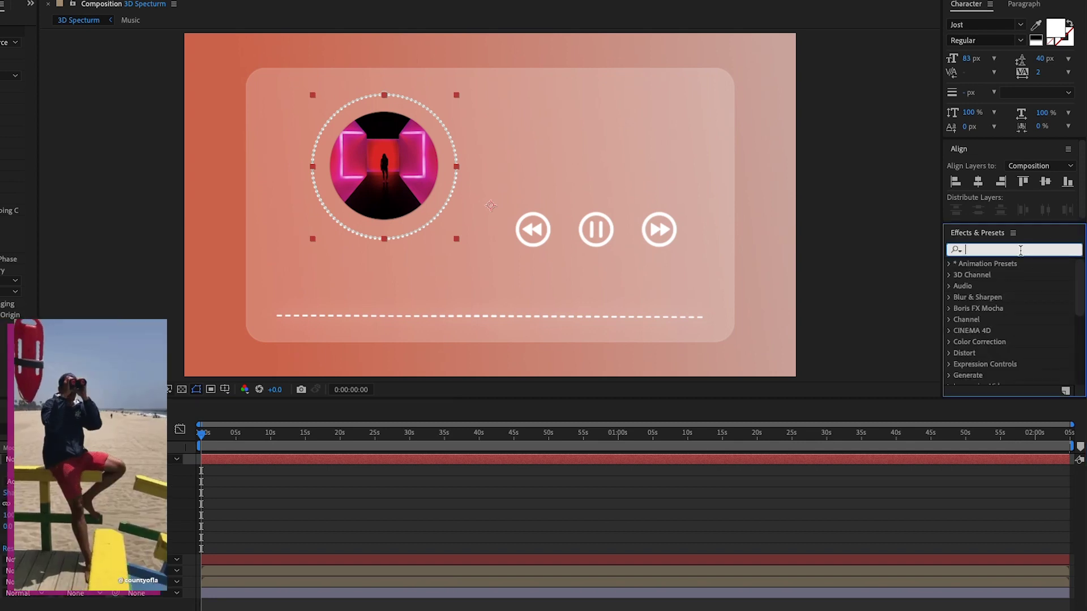
pyautogui.write('glow')
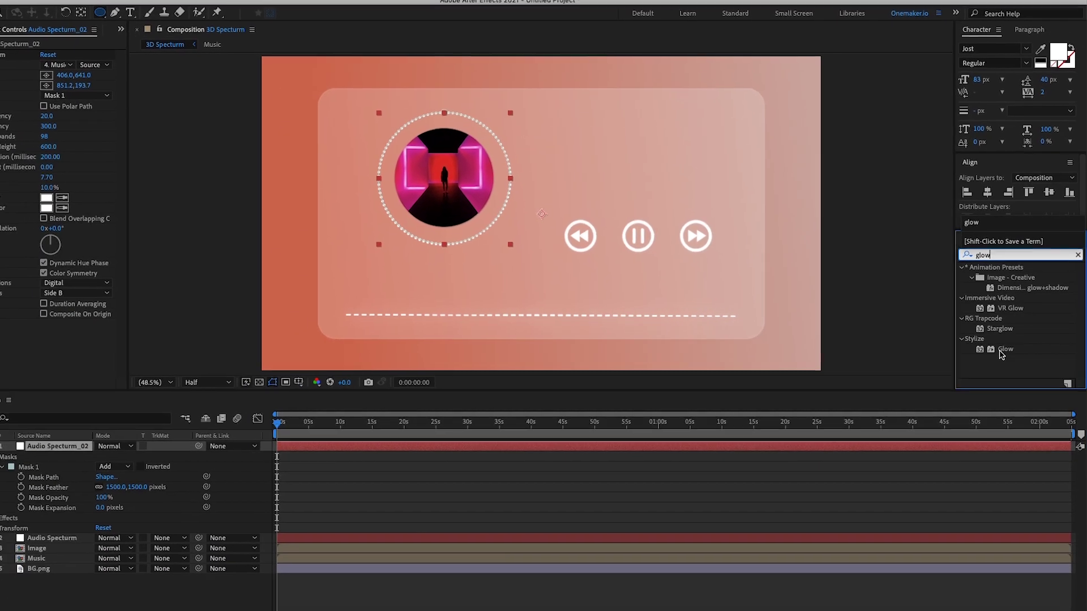
pyautogui.moveTo(1001, 354); pyautogui.dragTo(54, 439)
pyautogui.click(45, 438)
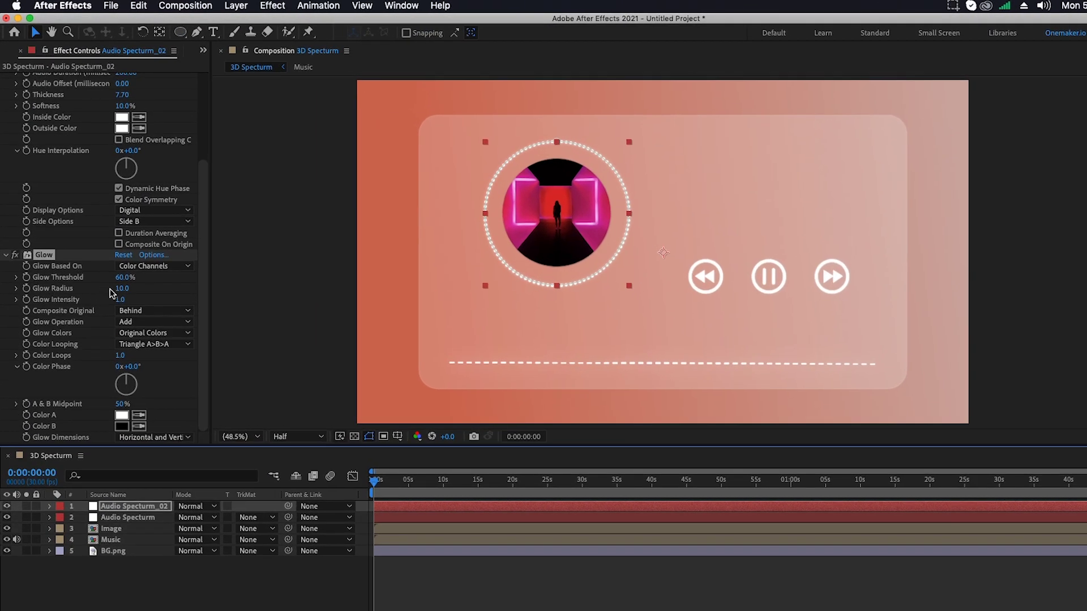
# Set the Audio Specturm_02 glow radius to 60 and its glow operation to Screen, leaving no layer selected
pyautogui.click(106, 250)
pyautogui.write('60')
pyautogui.press('Return')
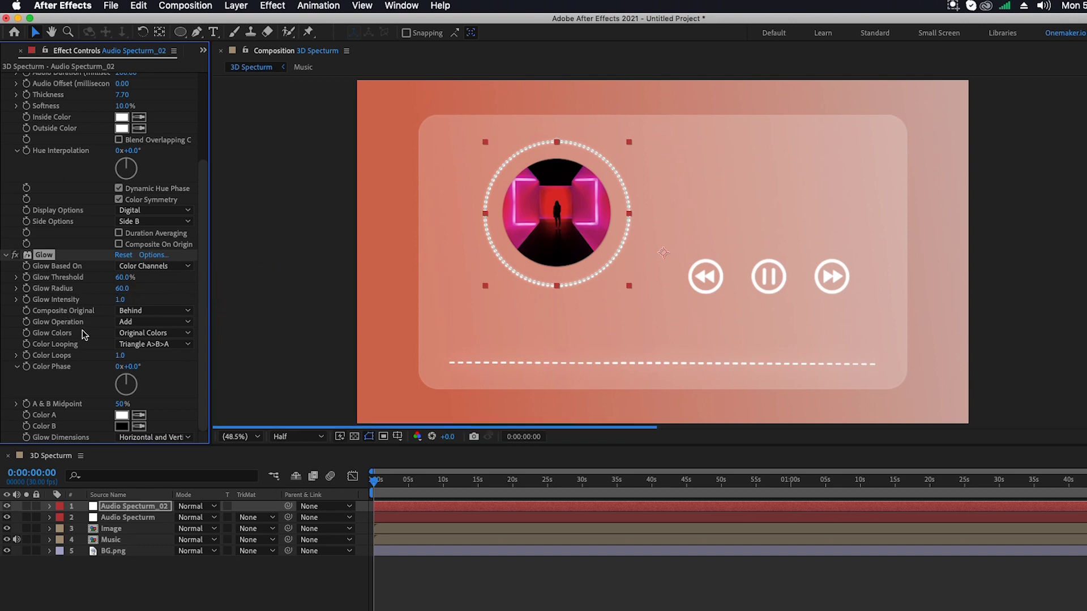
pyautogui.click(164, 321)
pyautogui.click(163, 397)
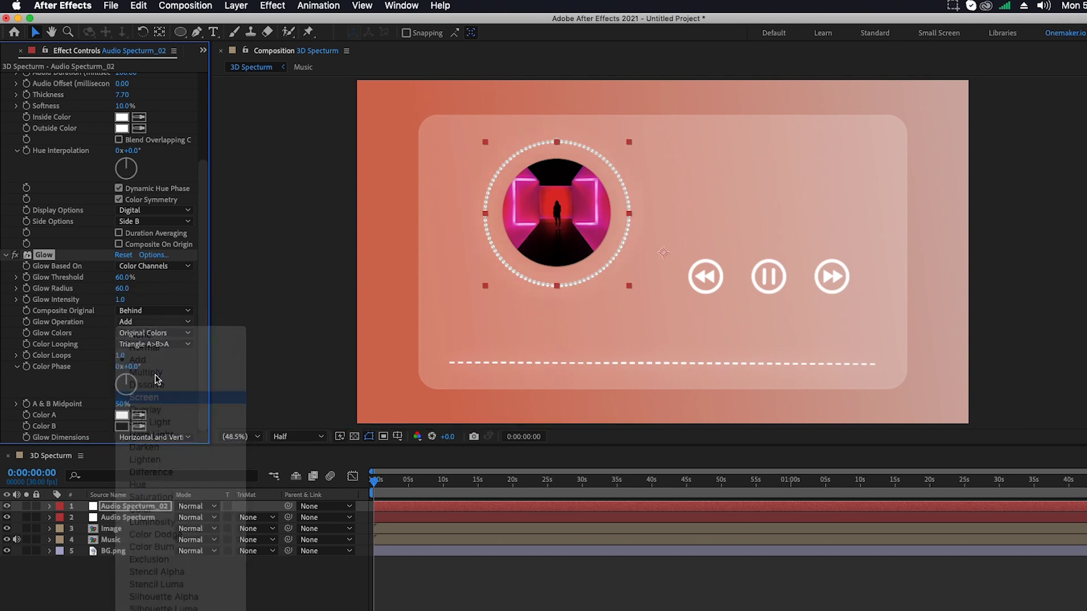
pyautogui.press('F2')
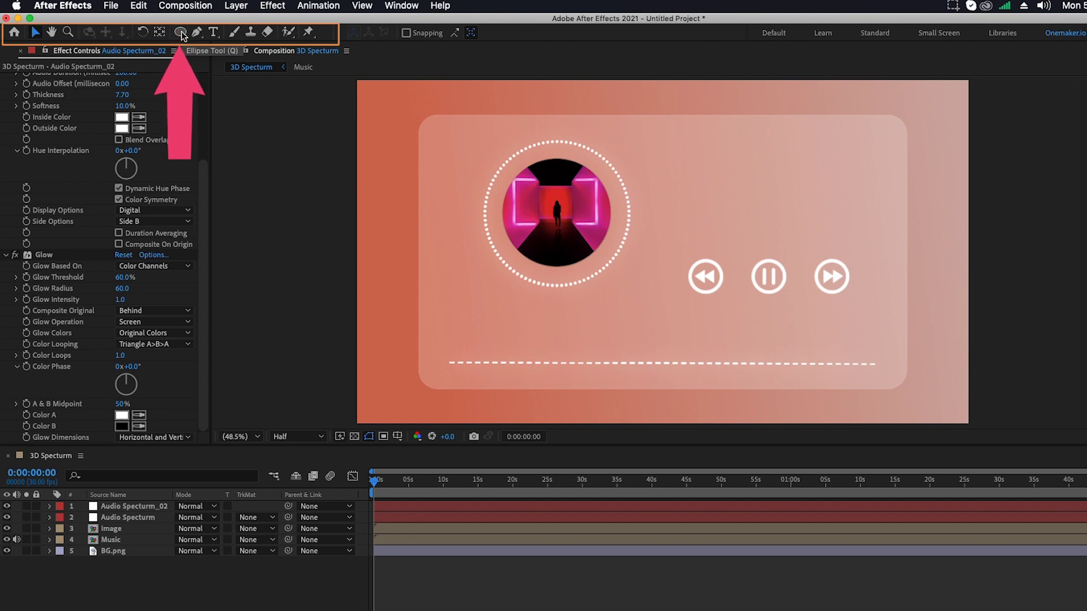
# Draw a circle shape between the cover image and the dotted spectrum ring with a 5 px stroke
pyautogui.click(181, 33)
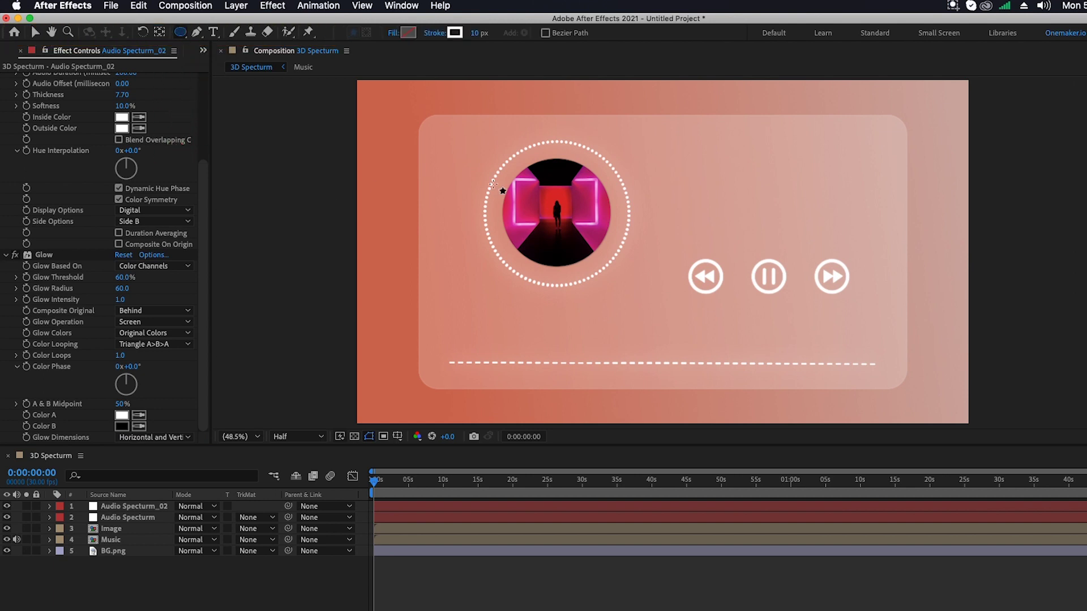
pyautogui.moveTo(505, 159)
pyautogui.mouseDown()
pyautogui.moveTo(630, 281)
pyautogui.moveTo(621, 274)
pyautogui.mouseUp()
pyautogui.click(477, 35)
pyautogui.press('Return')
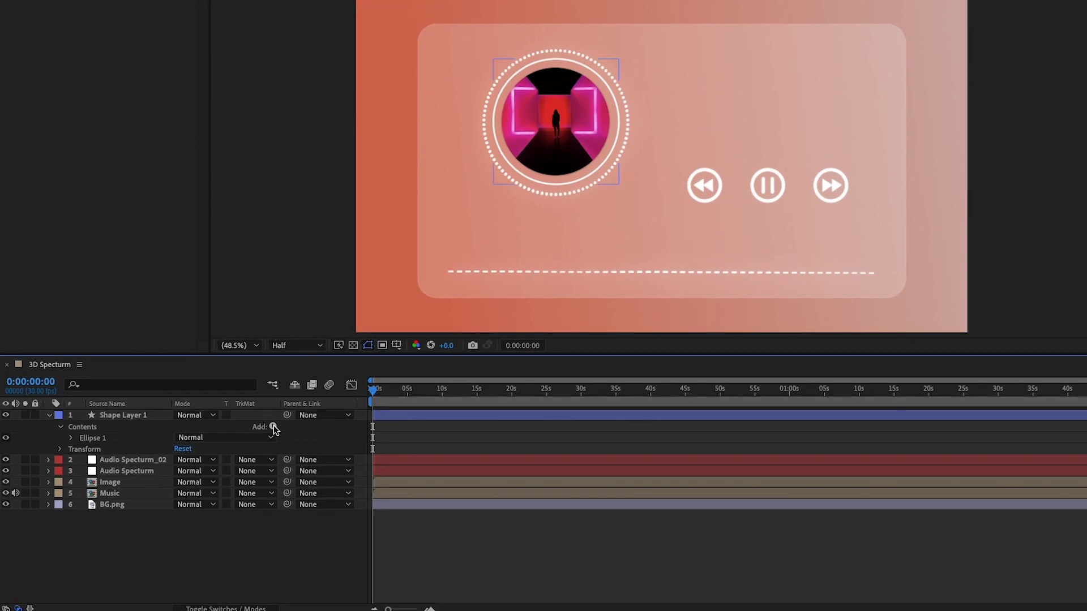
# Add Trim Paths to the circle shape layer with start at 24% and end at 0%
pyautogui.click(274, 428)
pyautogui.click(336, 553)
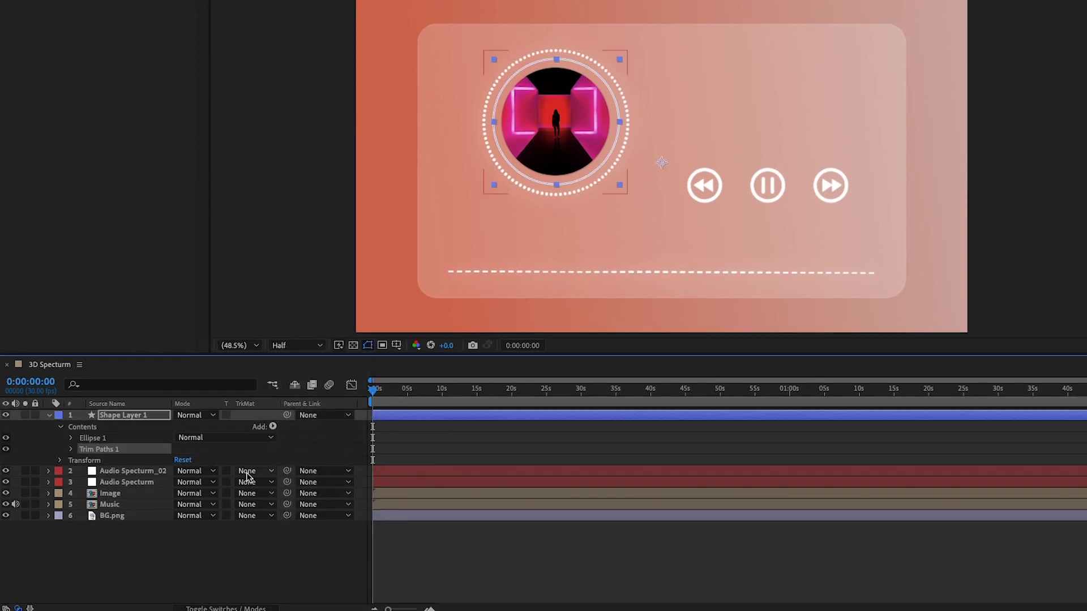
pyautogui.click(72, 449)
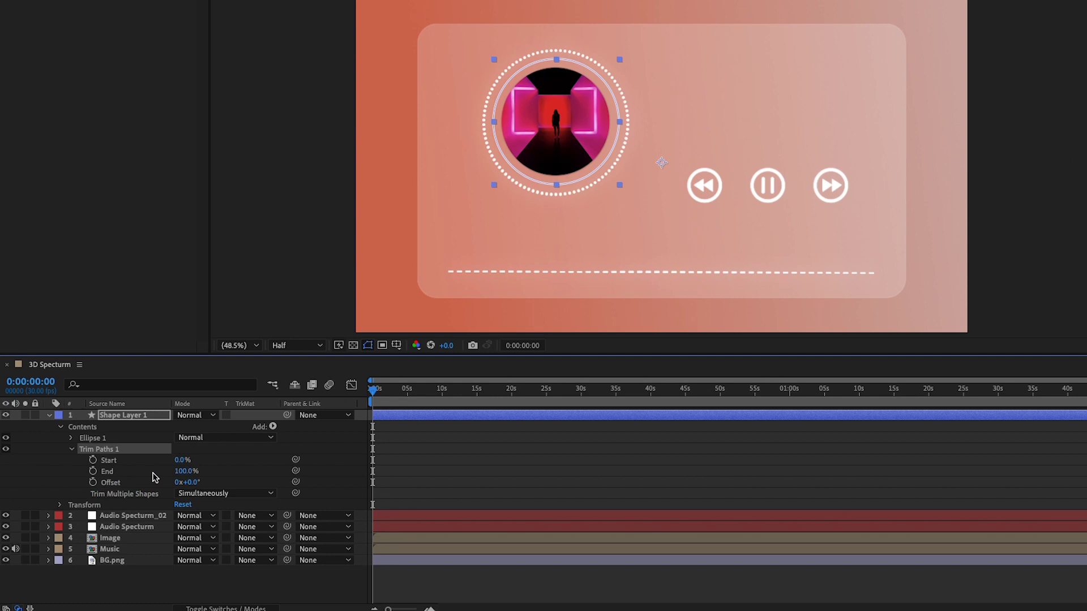
pyautogui.click(179, 460)
pyautogui.press('Return')
pyautogui.click(183, 472)
pyautogui.write('0')
pyautogui.press('Return')
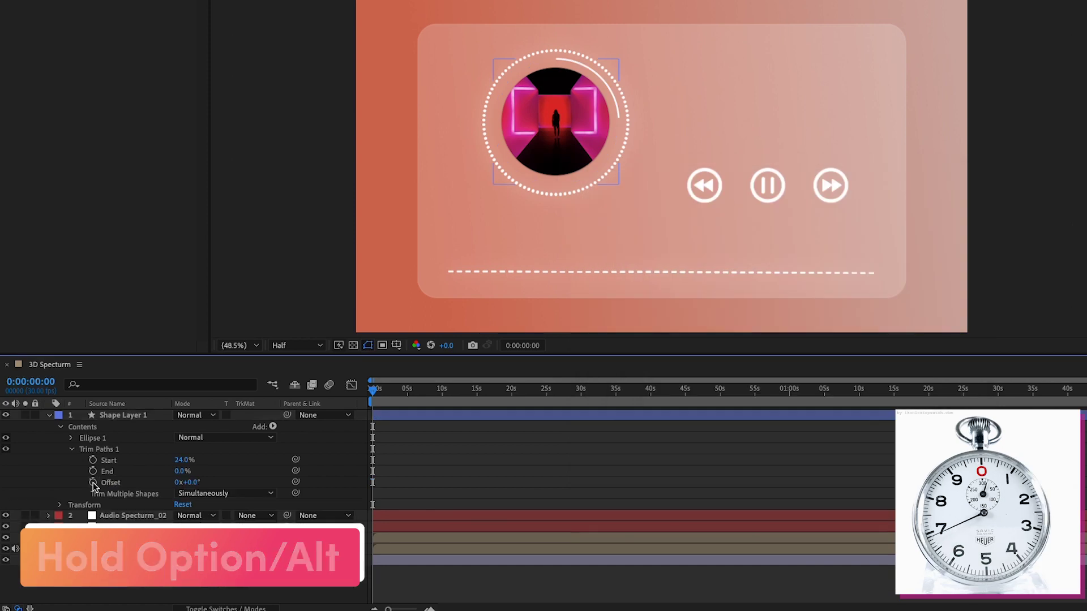
# Add an expression to the Trim Paths offset and paste in time*10 copied from the Script Expression document
pyautogui.keyDown('alt'); pyautogui.click(92, 483); pyautogui.keyUp('alt')
pyautogui.press('super+Tab')
pyautogui.moveTo(599, 281); pyautogui.dragTo(629, 281)
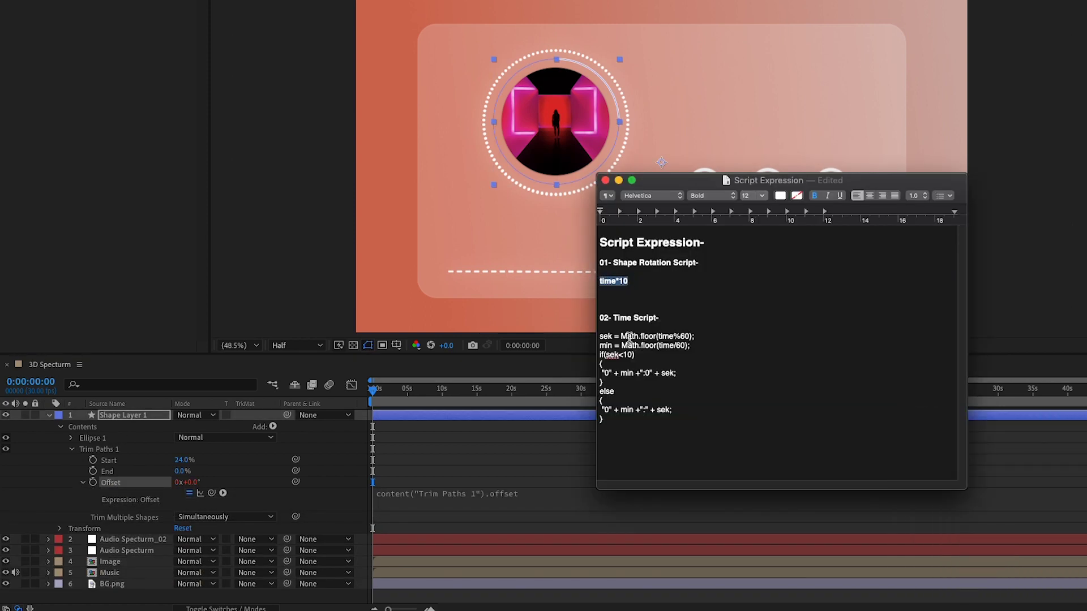
pyautogui.press('super+c')
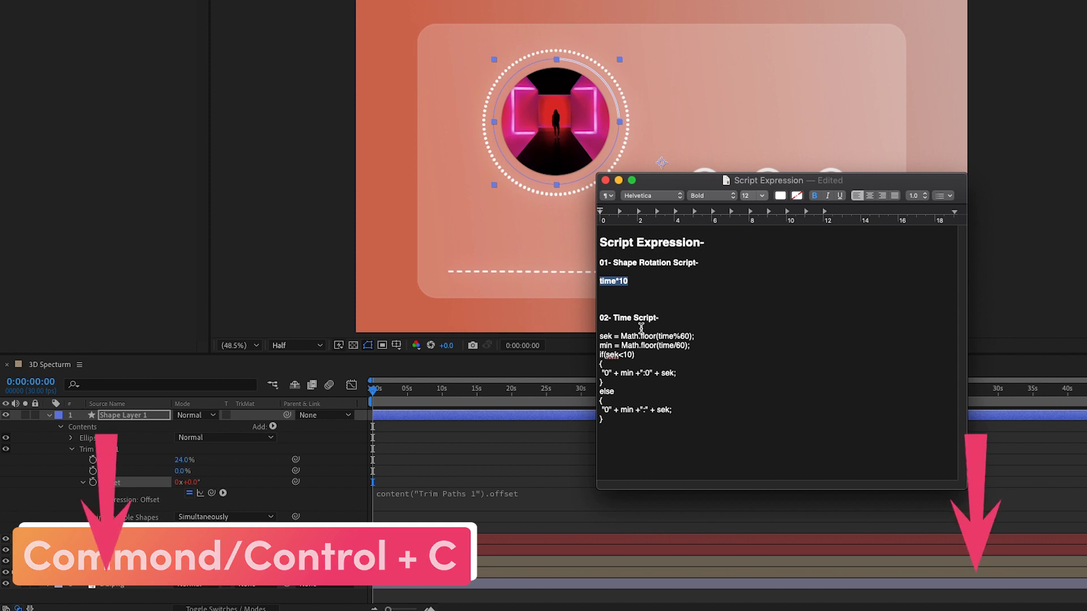
pyautogui.click(489, 497)
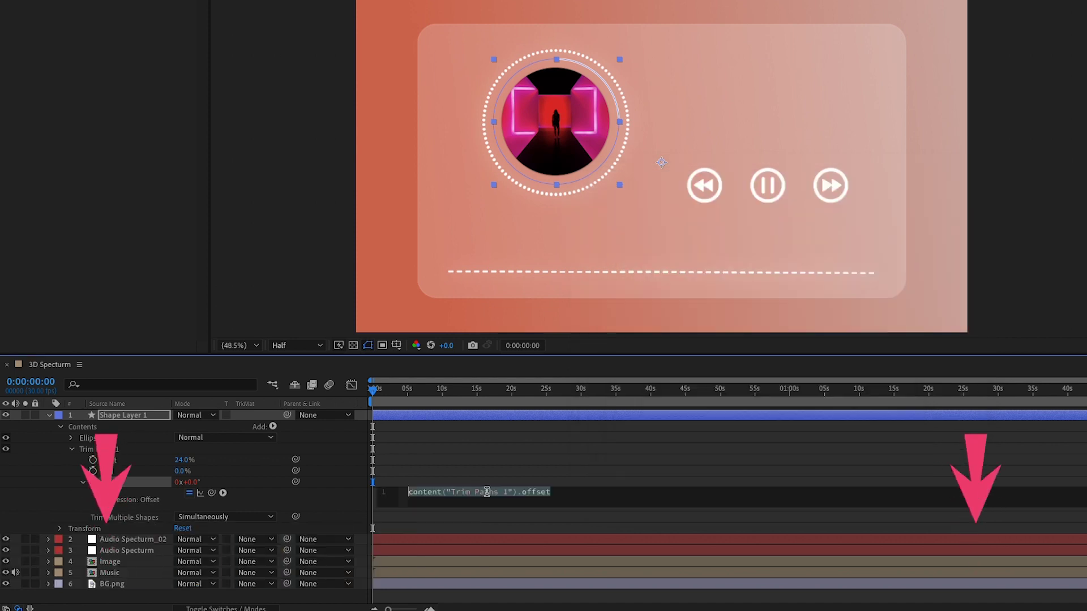
pyautogui.click(488, 496)
pyautogui.press('super+v')
pyautogui.click(324, 485)
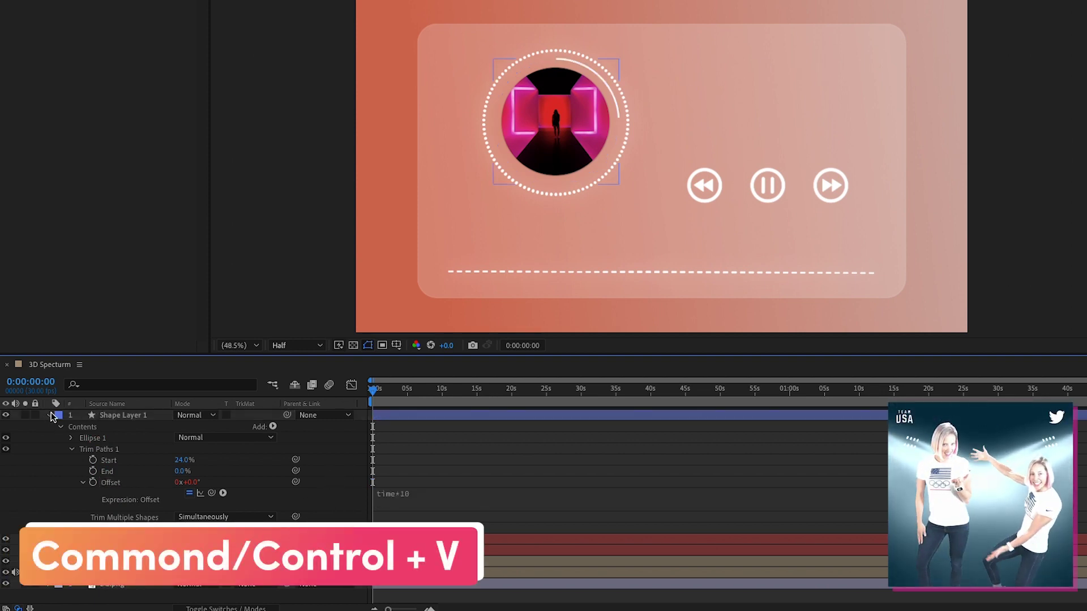
# Apply the Stylize Glow effect to Shape Layer 1 and set its glow threshold to 80%
pyautogui.click(115, 415)
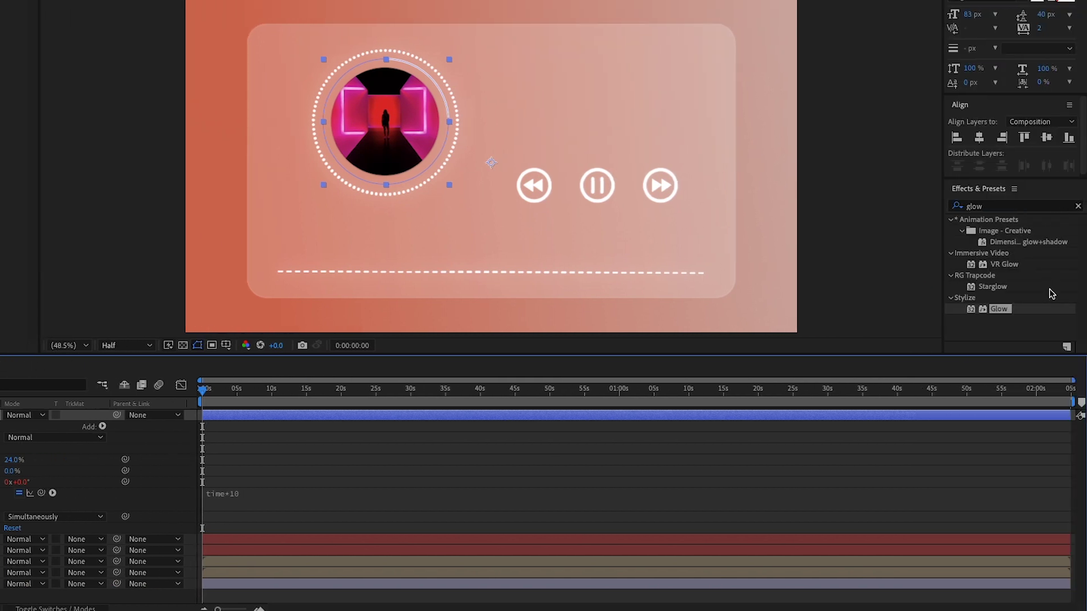
pyautogui.doubleClick(998, 308)
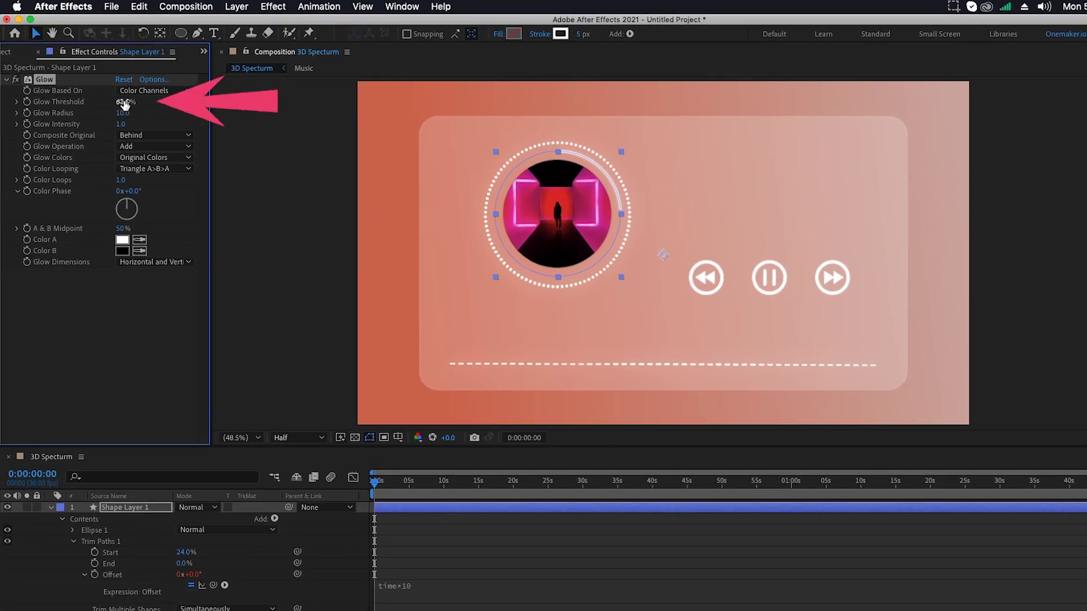
pyautogui.click(108, 88)
pyautogui.write('80')
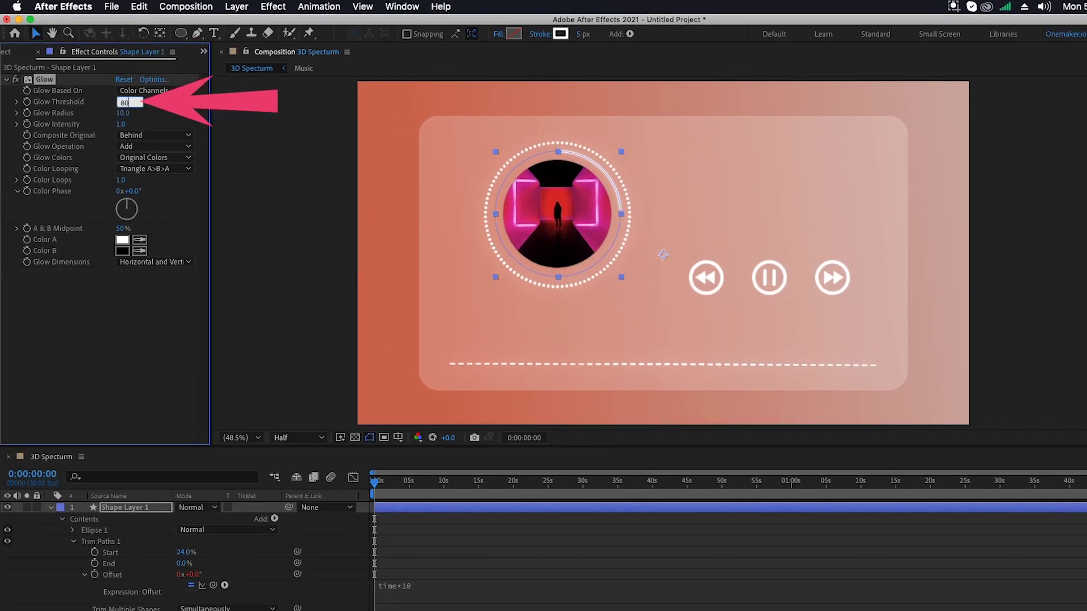
pyautogui.press('Return')
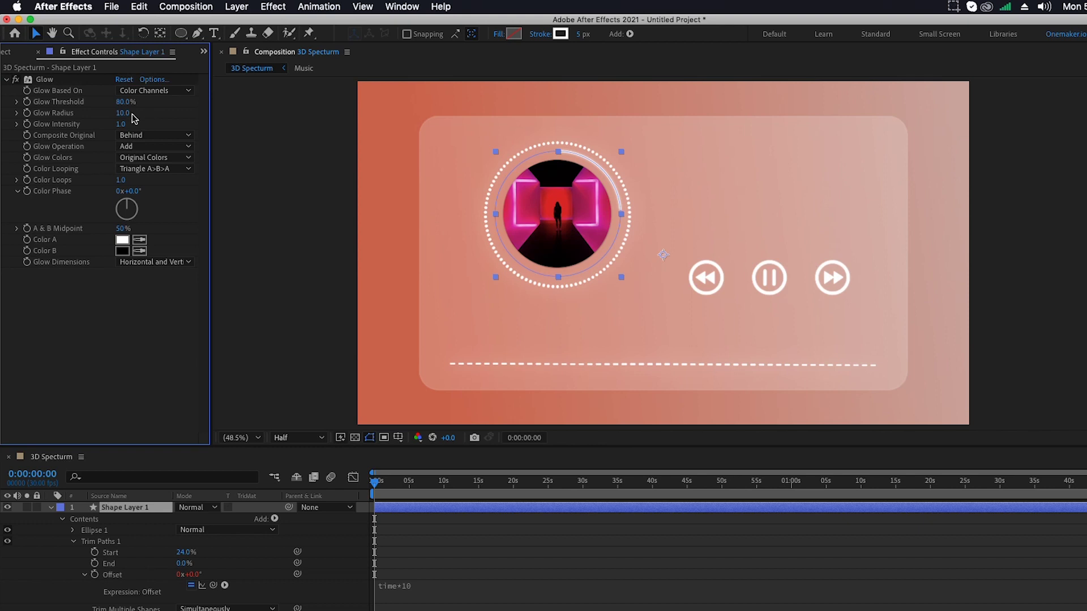
# Set the Shape Layer 1 glow radius to 60 and its glow operation to Screen
pyautogui.click(124, 112)
pyautogui.press('Return')
pyautogui.click(147, 148)
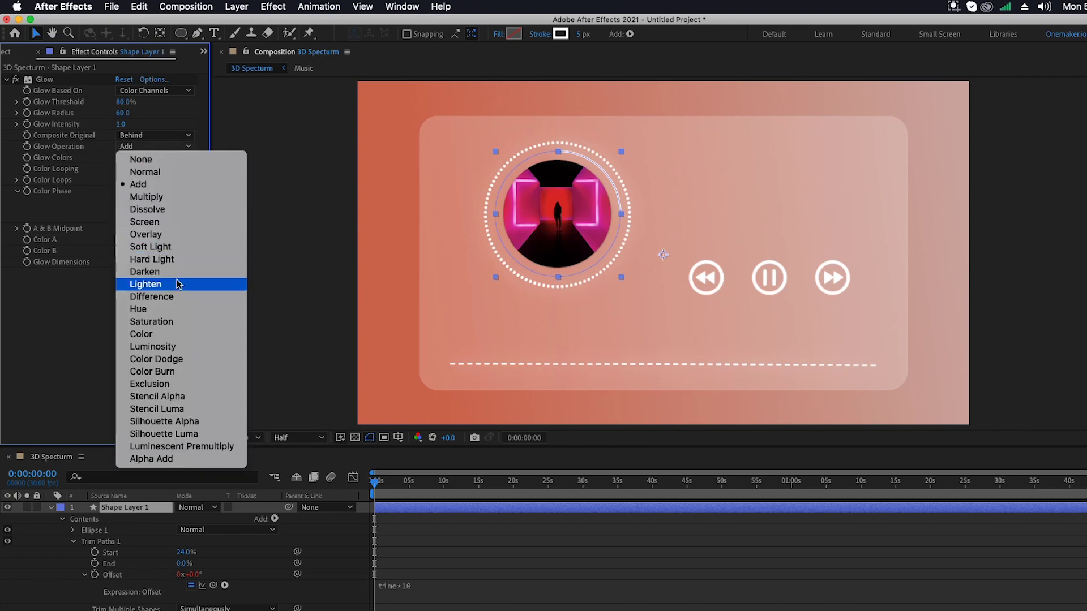
pyautogui.click(157, 223)
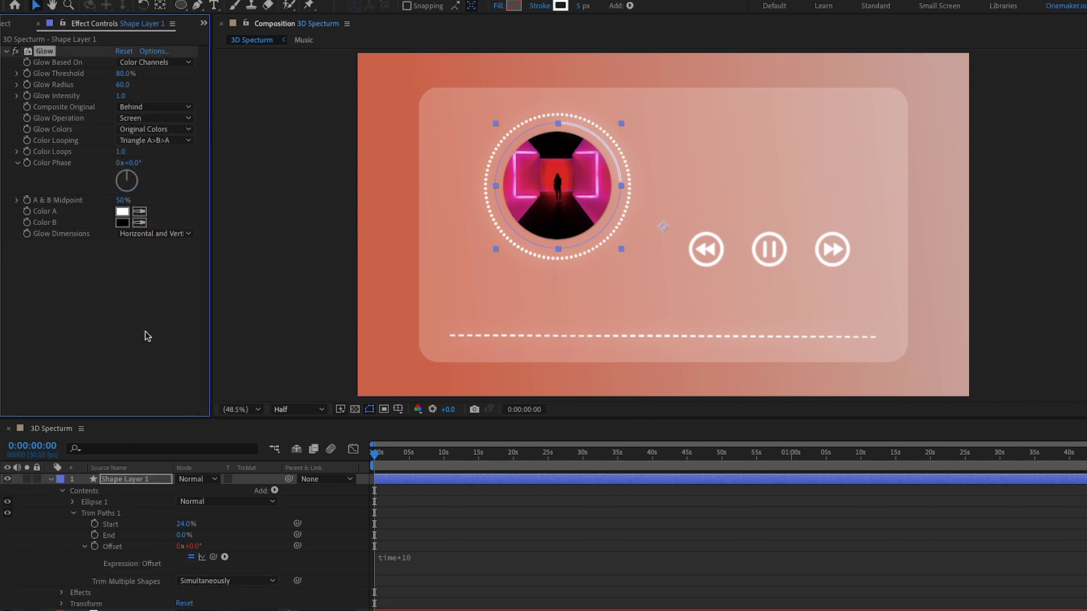
# Duplicate Shape Layer 1
pyautogui.hotkey('ctrl', 'd')
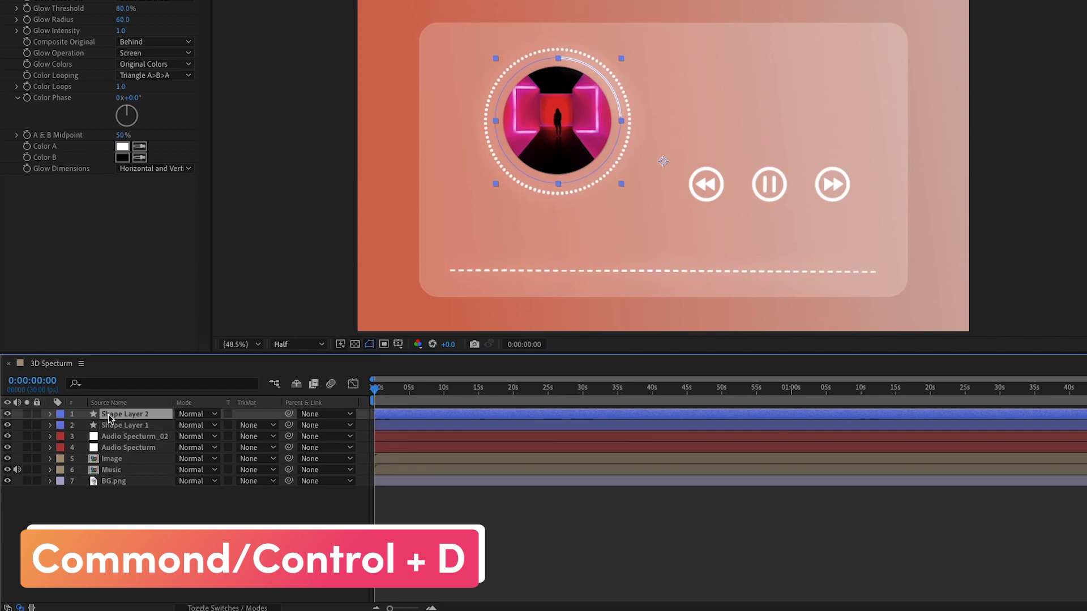
# Set the Ellipse 1 transform scale of Shape Layer 2 to -100% so its arc sits opposite the original
pyautogui.click(51, 413)
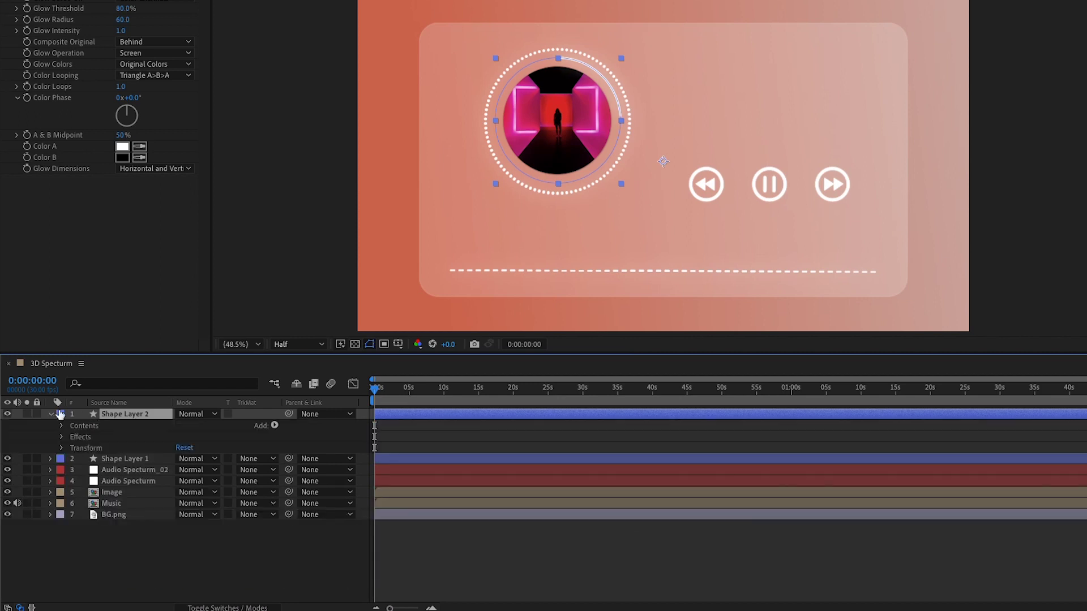
pyautogui.click(62, 425)
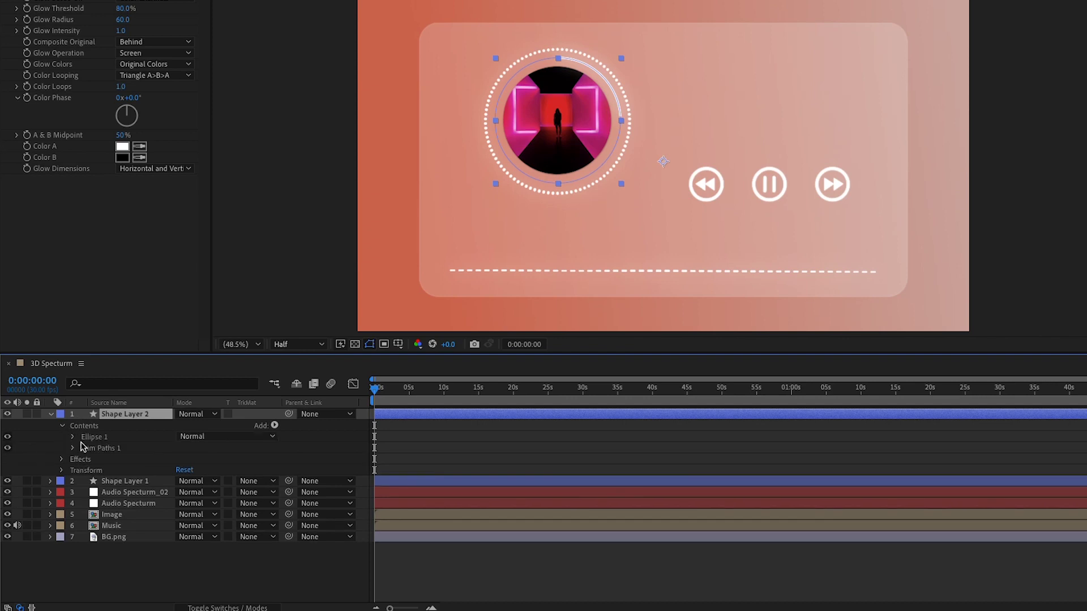
pyautogui.click(73, 437)
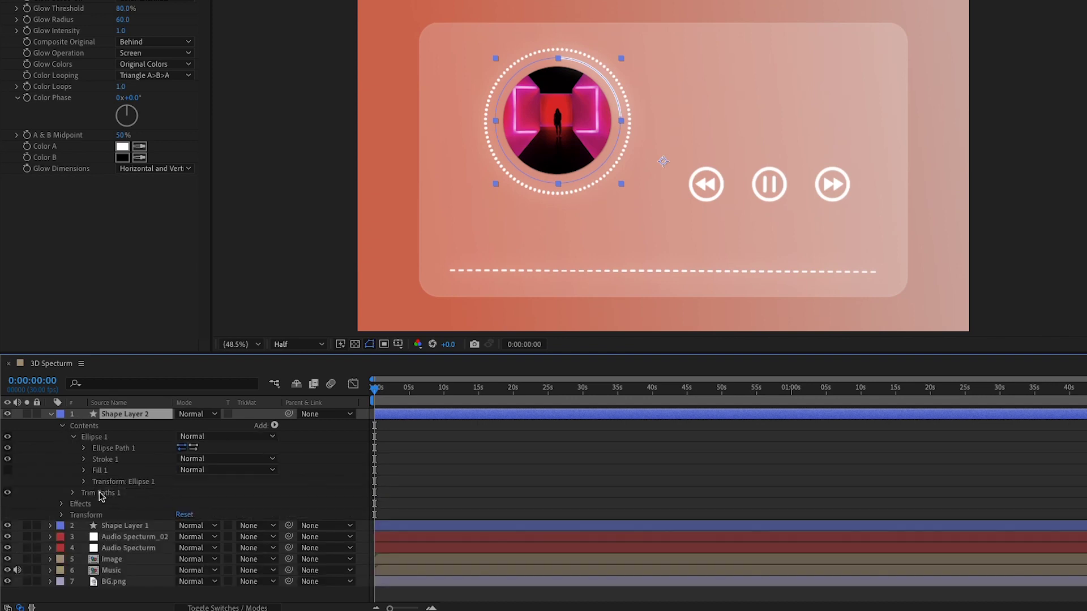
pyautogui.click(84, 482)
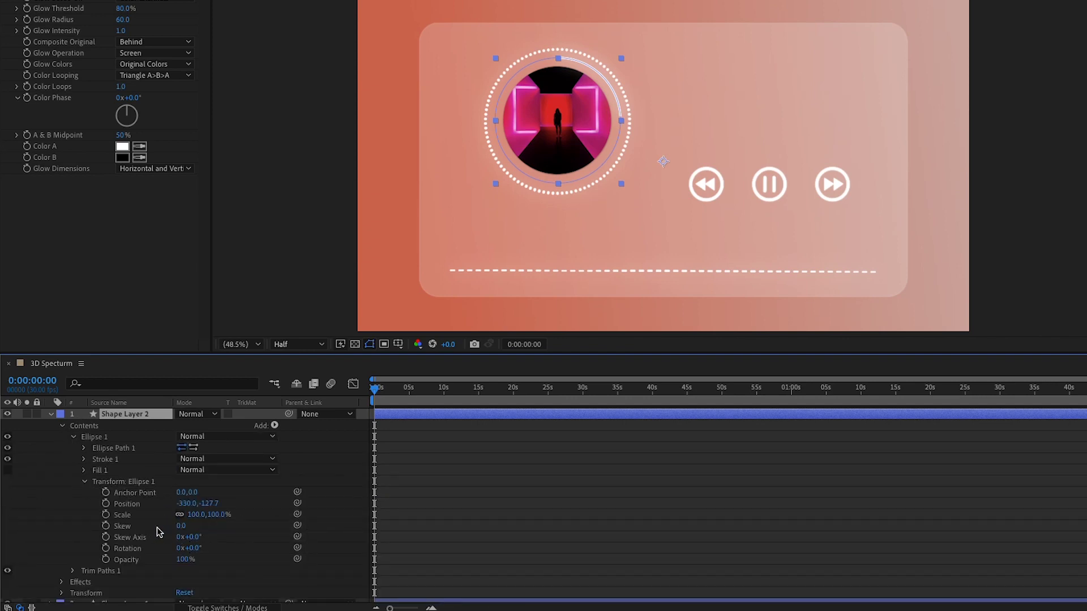
pyautogui.click(195, 516)
pyautogui.click(266, 496)
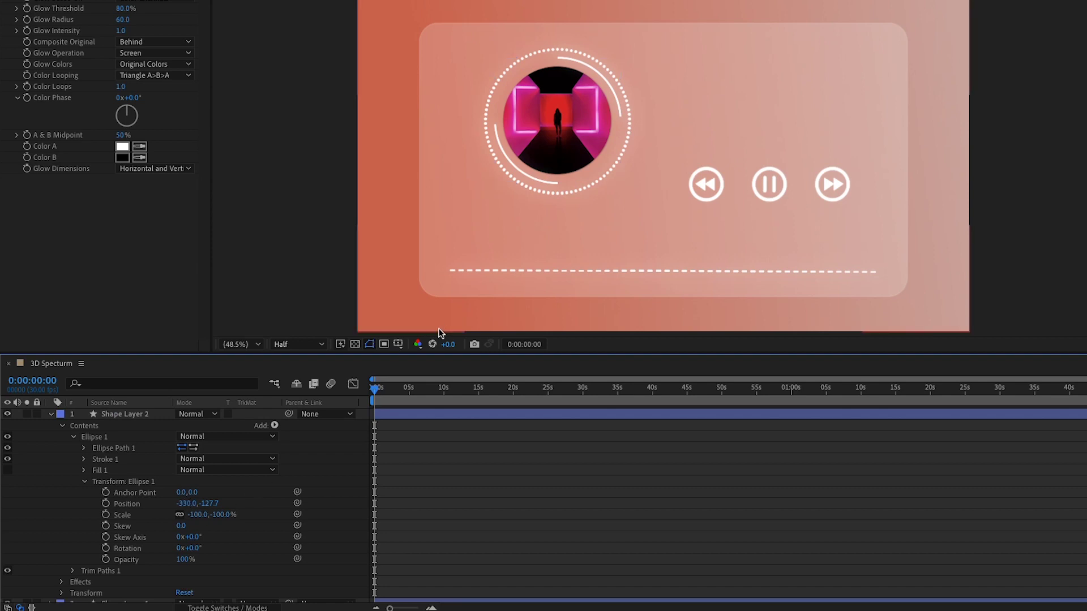
pyautogui.click(51, 414)
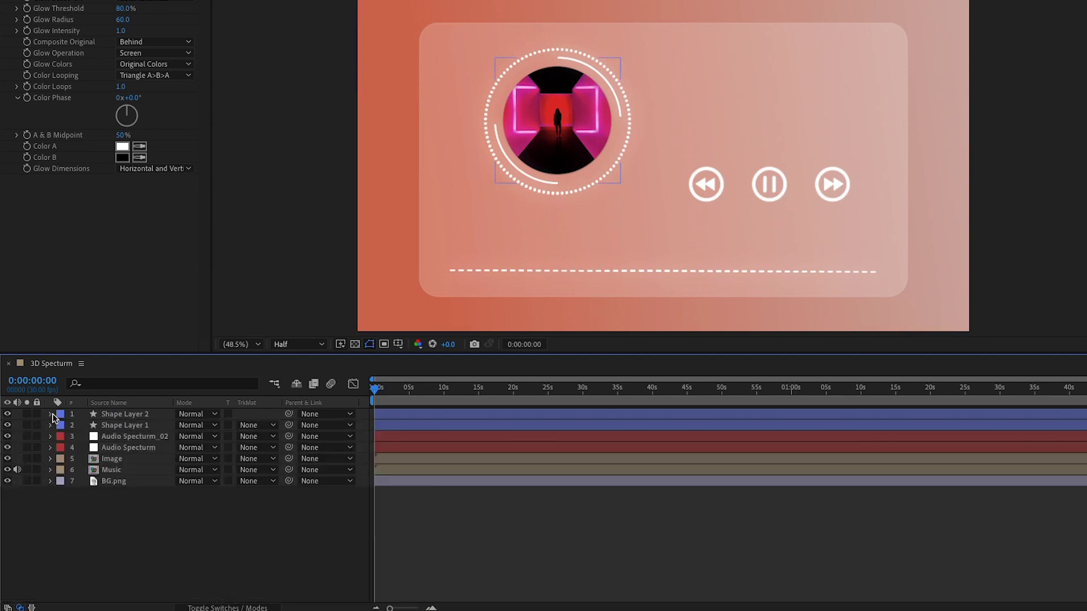
# Create a text layer reading 00:00 and set its font size to 40 px
pyautogui.rightClick(172, 559)
pyautogui.moveTo(206, 473)
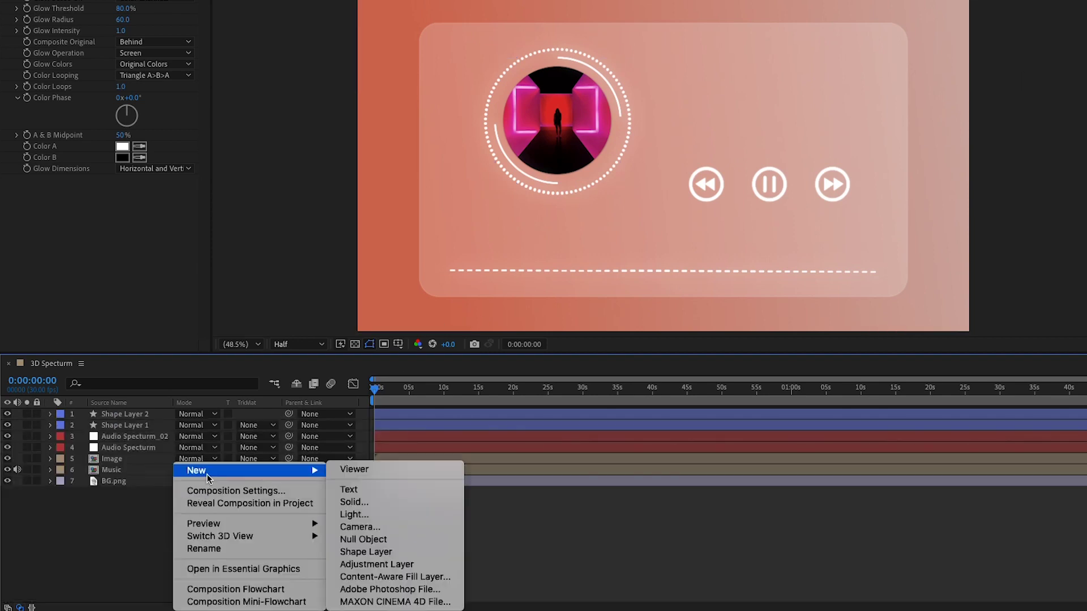
pyautogui.click(350, 489)
pyautogui.write('0')
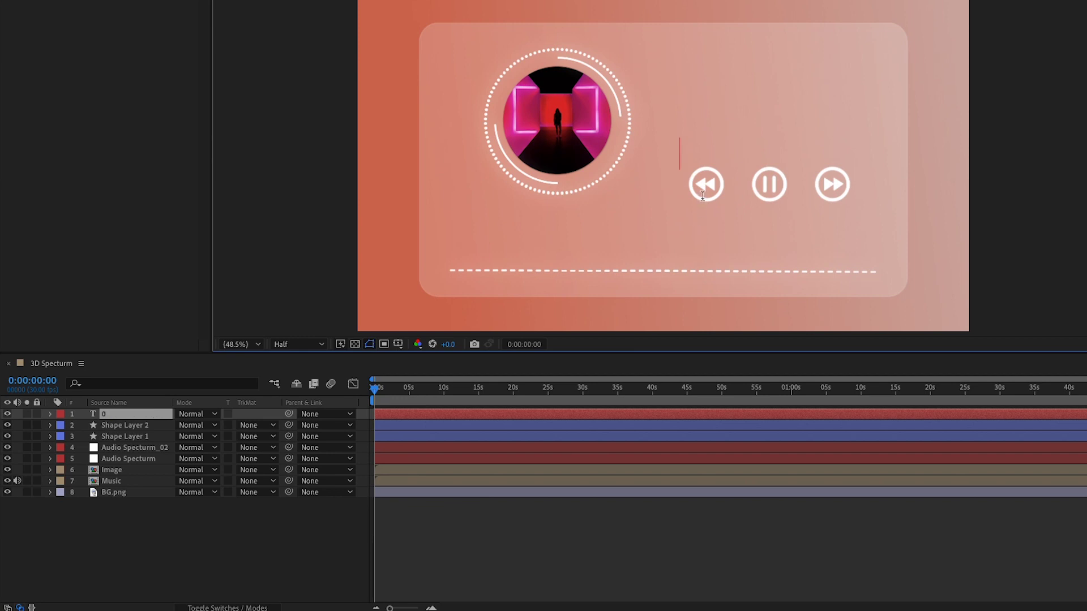
pyautogui.write('0:00')
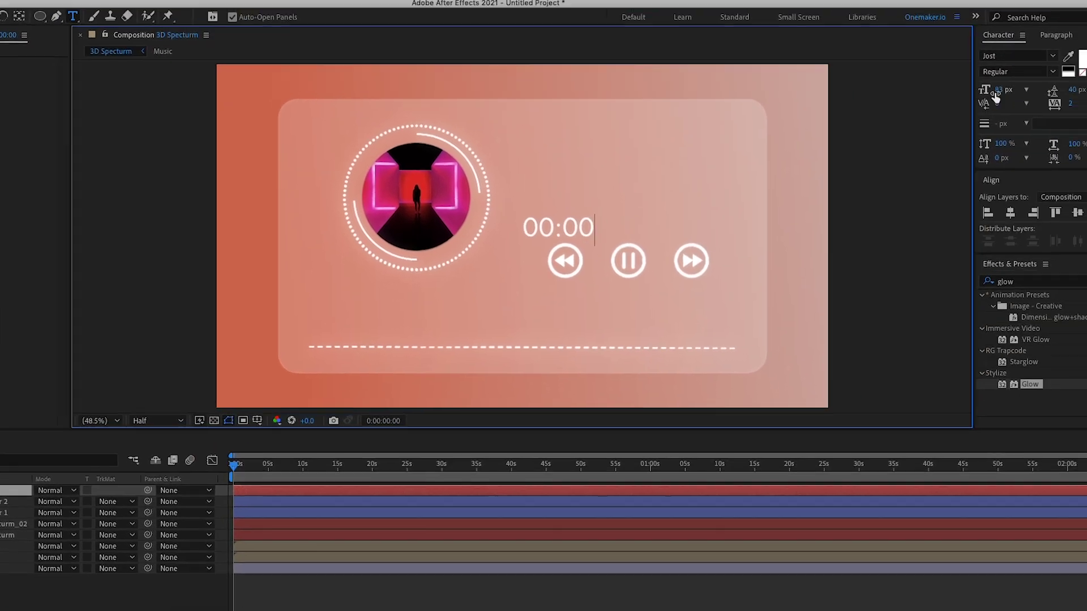
pyautogui.click(1086, 13)
pyautogui.write('40')
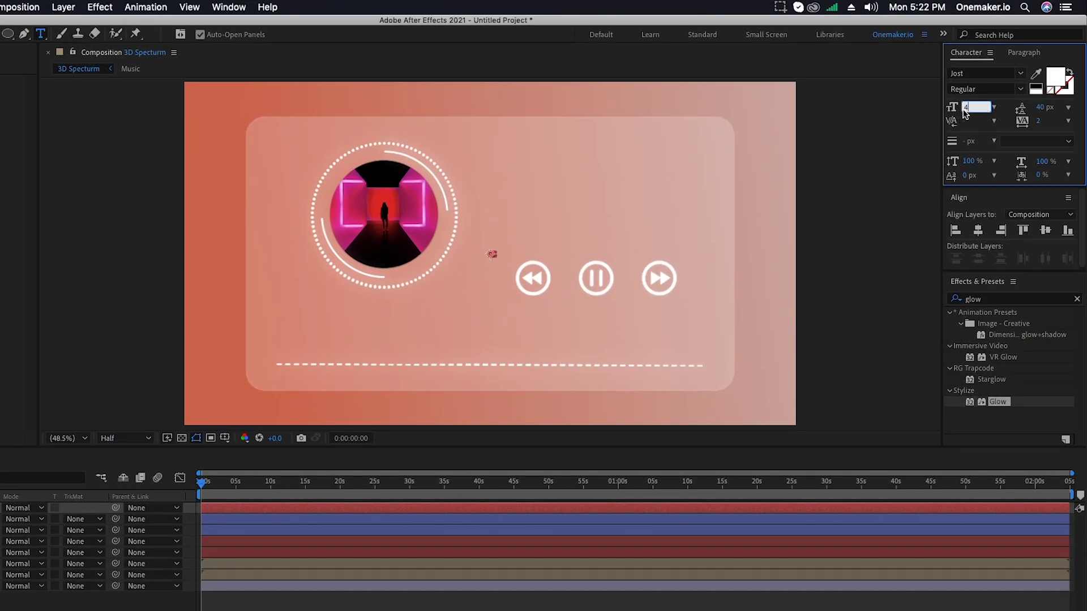
# Position the 00:00 text just above the pause button and deselect it
pyautogui.click(0, 508)
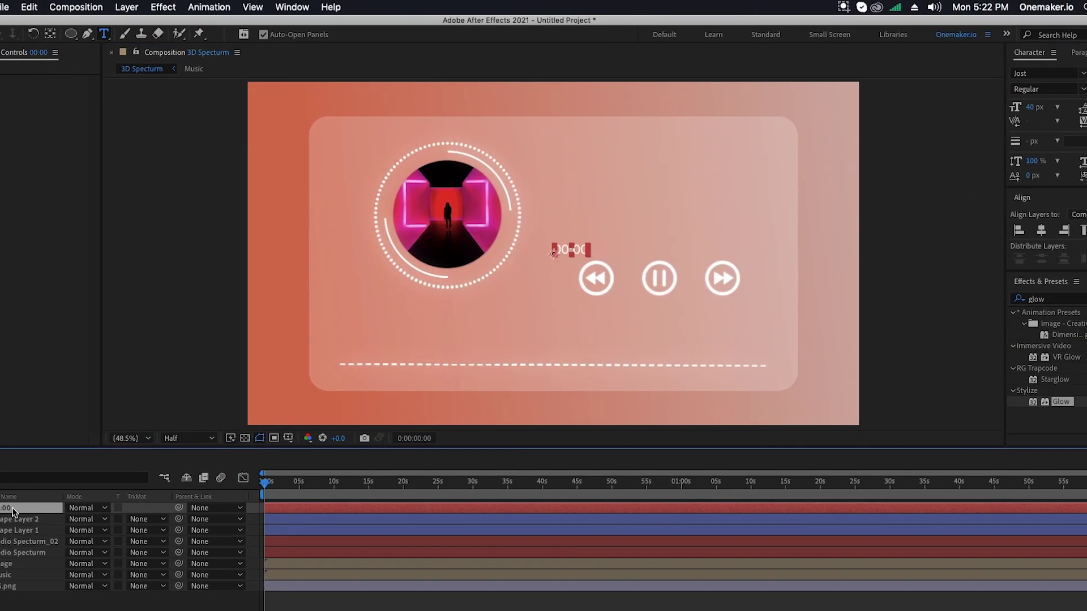
pyautogui.hotkey('shift', 'Right')
pyautogui.hotkey('shift', 'Right')
pyautogui.hotkey('shift', 'Right')
pyautogui.hotkey('shift', 'Right')
pyautogui.hotkey('shift', 'Right')
pyautogui.hotkey('shift', 'Right')
pyautogui.hotkey('shift', 'Right')
pyautogui.hotkey('shift', 'Right')
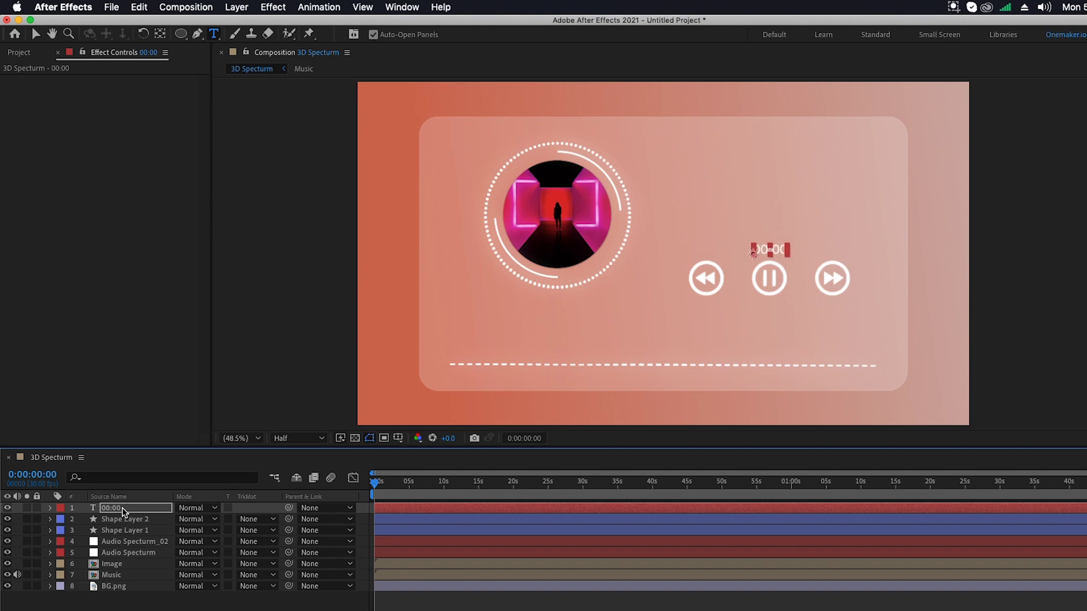
pyautogui.press('super+shift+a')
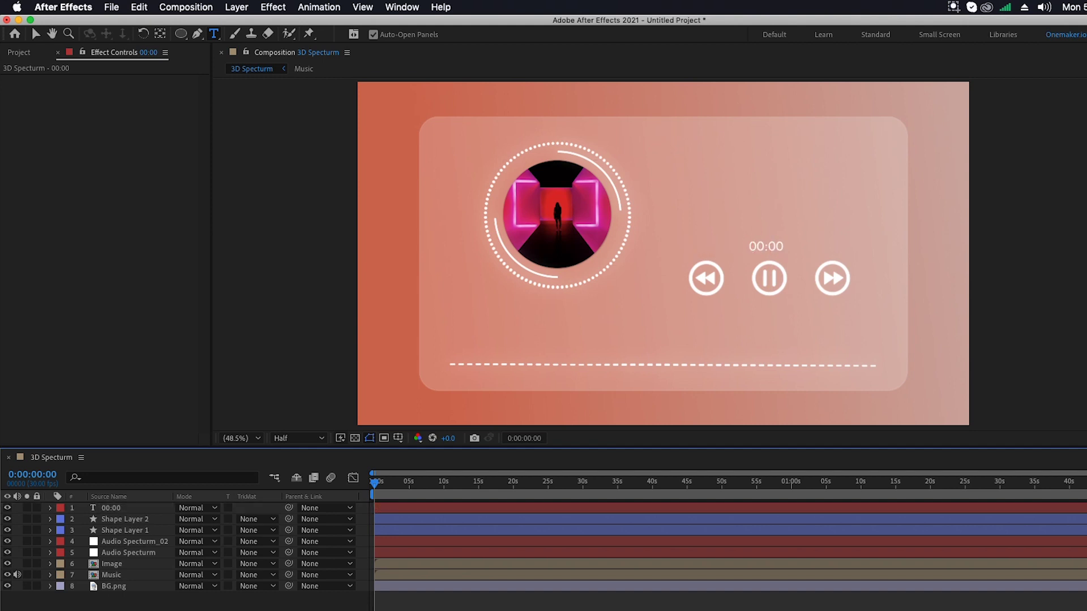
# Add an expression to the 00:00 layer's Source Text and paste in the Time Script copied from the Script Expression document
pyautogui.click(49, 508)
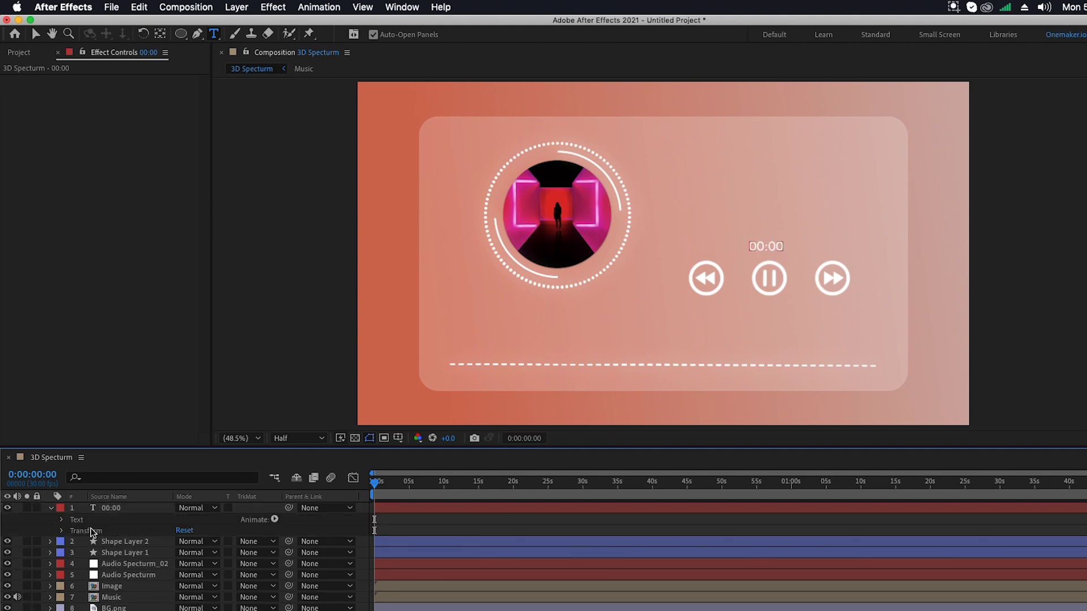
pyautogui.click(62, 520)
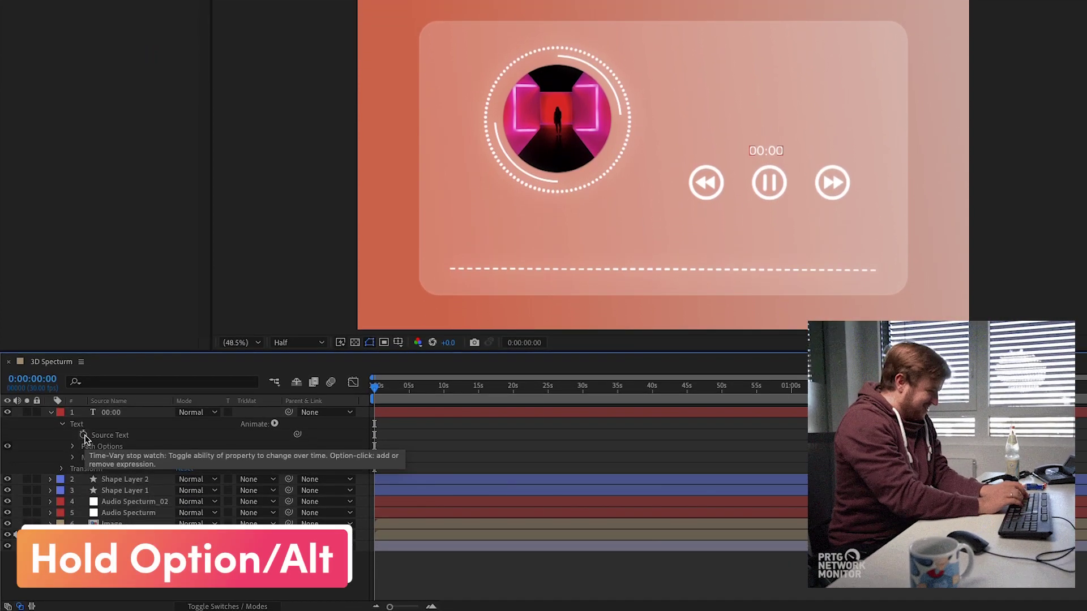
pyautogui.keyDown('alt'); pyautogui.click(84, 436); pyautogui.keyUp('alt')
pyautogui.moveTo(601, 333); pyautogui.dragTo(624, 411)
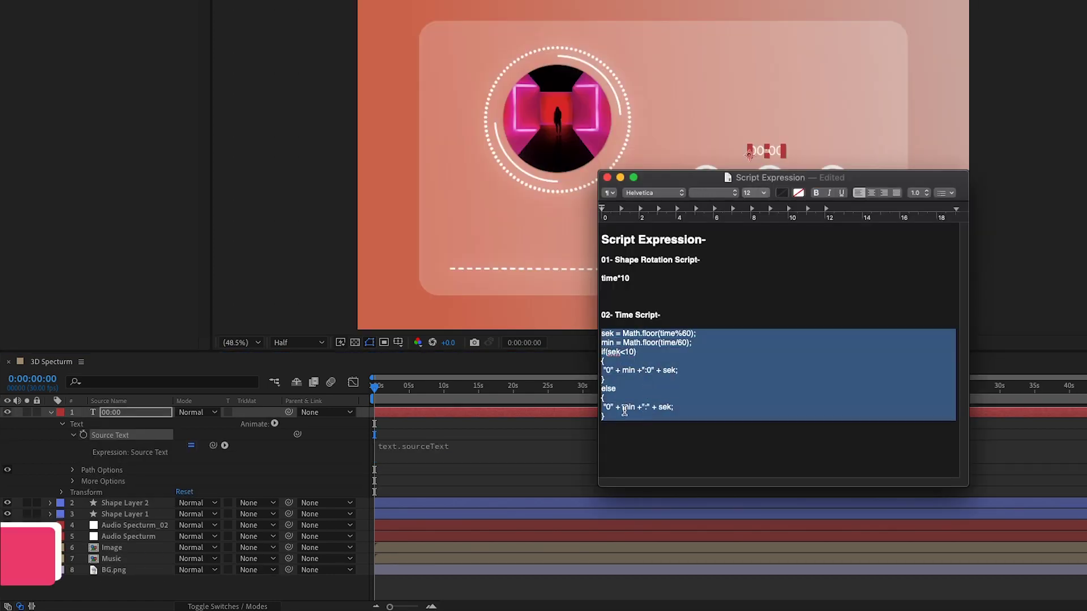
pyautogui.press('super+c')
pyautogui.click(455, 445)
pyautogui.press('super+v')
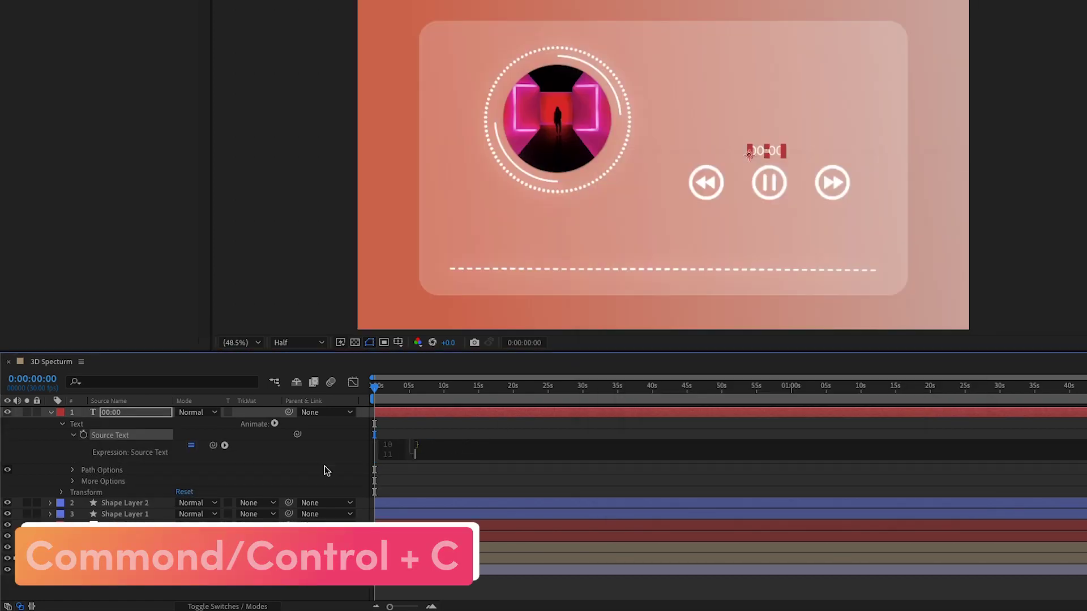
pyautogui.click(286, 464)
pyautogui.click(51, 412)
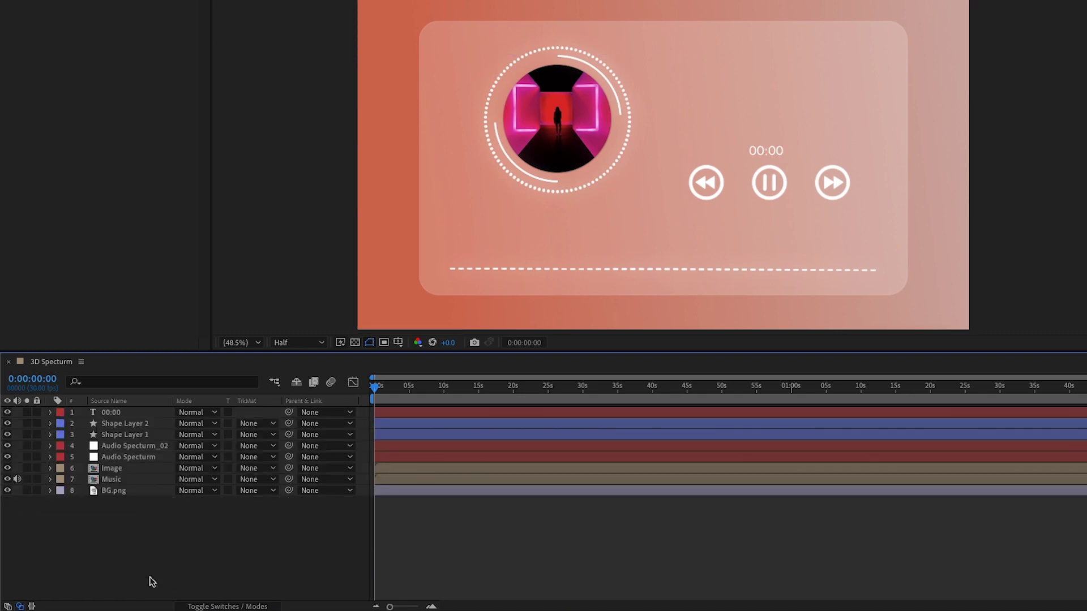
# Create a text layer reading Your Song Name and set its font size to 65 px
pyautogui.rightClick(187, 552)
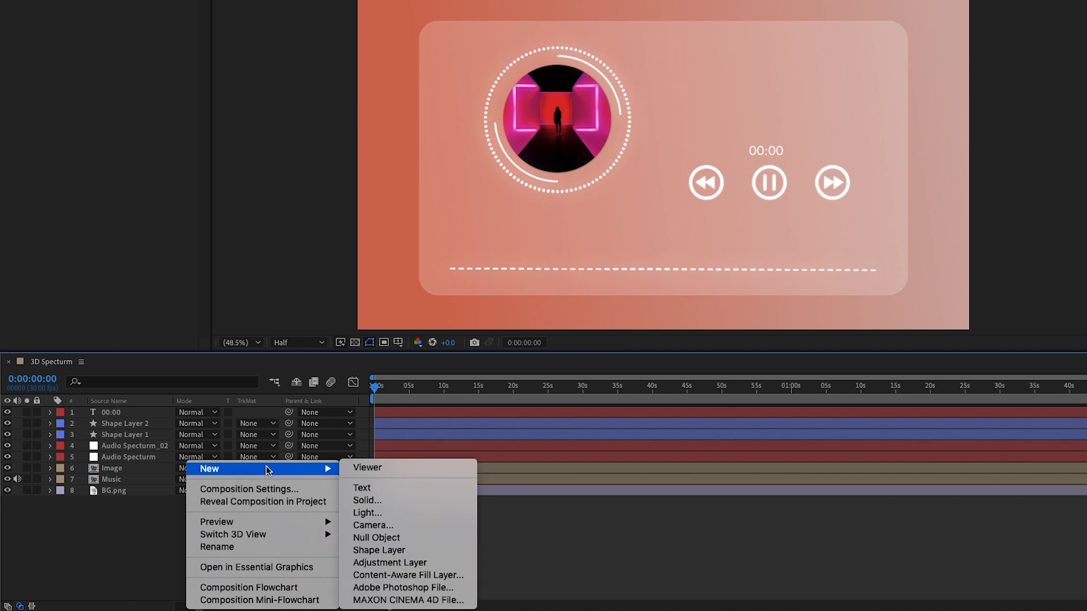
pyautogui.click(362, 488)
pyautogui.write('Y')
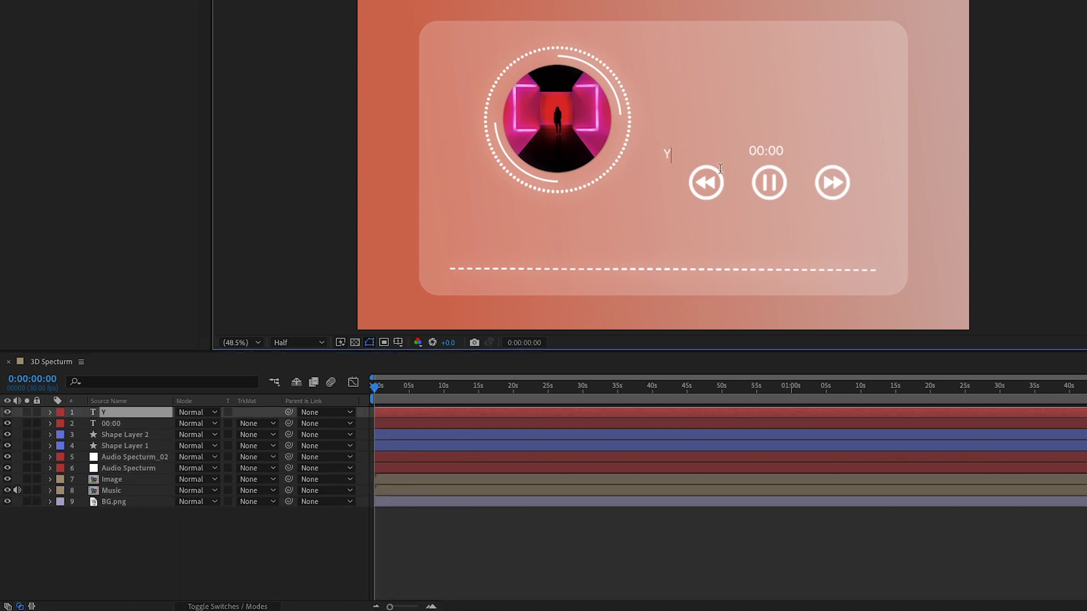
pyautogui.write('our Song Name')
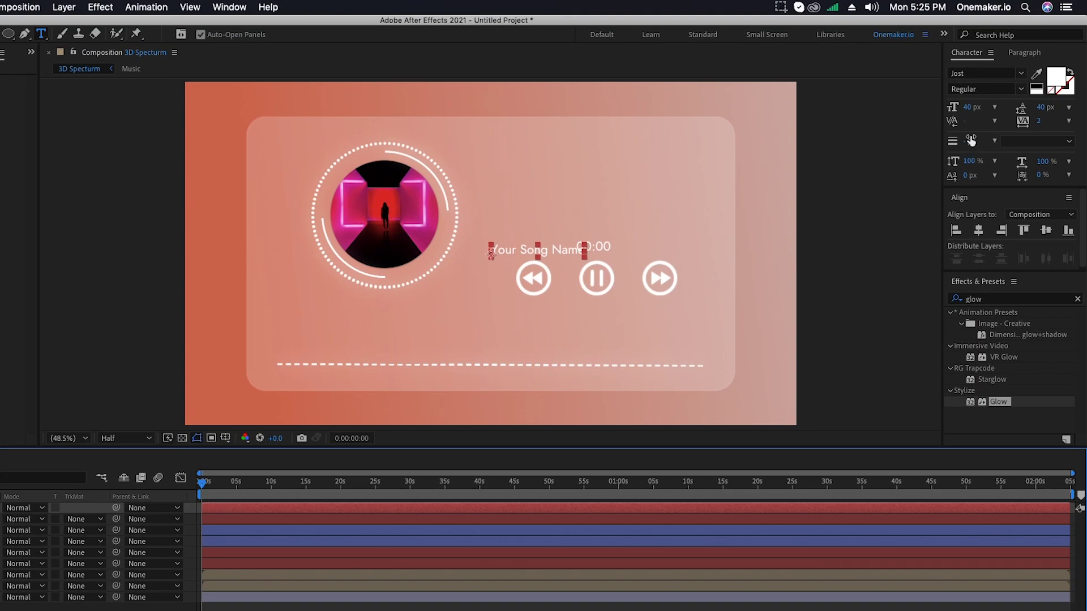
pyautogui.click(968, 107)
pyautogui.write('65')
pyautogui.press('Return')
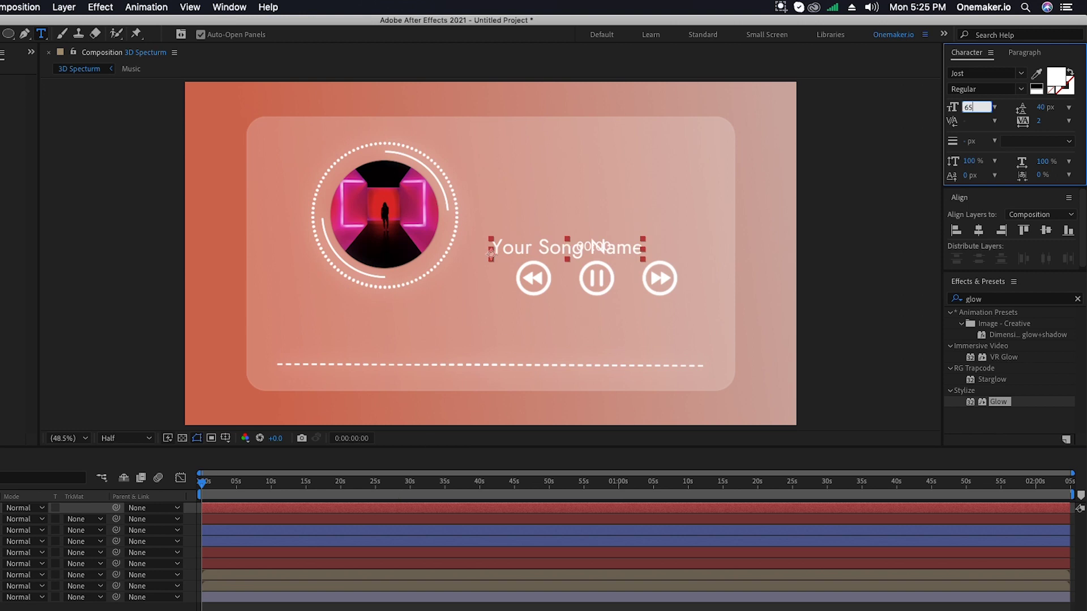
# Move the Your Song Name text up near the card's upper edge, centred above the player buttons
pyautogui.hotkey('shift', 'Up')
pyautogui.hotkey('shift', 'Up')
pyautogui.hotkey('shift', 'Up')
pyautogui.hotkey('shift', 'Up')
pyautogui.hotkey('shift', 'Up')
pyautogui.hotkey('shift', 'Up')
pyautogui.hotkey('shift', 'Up')
pyautogui.hotkey('shift', 'Up')
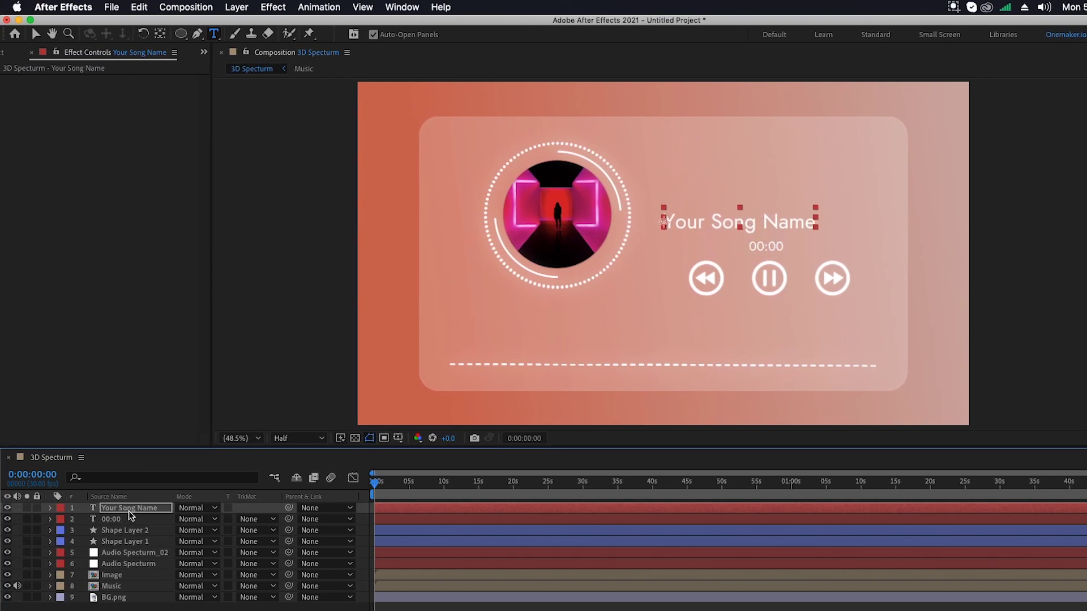
pyautogui.hotkey('shift', 'Up')
pyautogui.hotkey('shift', 'Up')
pyautogui.hotkey('shift', 'Up')
pyautogui.hotkey('shift', 'Up')
pyautogui.hotkey('shift', 'Up')
pyautogui.hotkey('shift', 'Up')
pyautogui.hotkey('shift', 'Up')
pyautogui.hotkey('shift', 'Up')
pyautogui.hotkey('shift', 'Up')
pyautogui.hotkey('shift', 'Up')
pyautogui.hotkey('shift', 'Up')
pyautogui.hotkey('shift', 'Up')
pyautogui.hotkey('shift', 'Up')
pyautogui.hotkey('shift', 'Up')
pyautogui.hotkey('shift', 'Up')
pyautogui.hotkey('shift', 'Up')
pyautogui.hotkey('shift', 'Up')
pyautogui.hotkey('shift', 'Up')
pyautogui.hotkey('shift', 'Right')
pyautogui.hotkey('shift', 'Right')
pyautogui.hotkey('shift', 'Right')
pyautogui.hotkey('shift', 'Right')
pyautogui.hotkey('shift', 'Right')
pyautogui.hotkey('shift', 'Right')
pyautogui.hotkey('shift', 'Right')
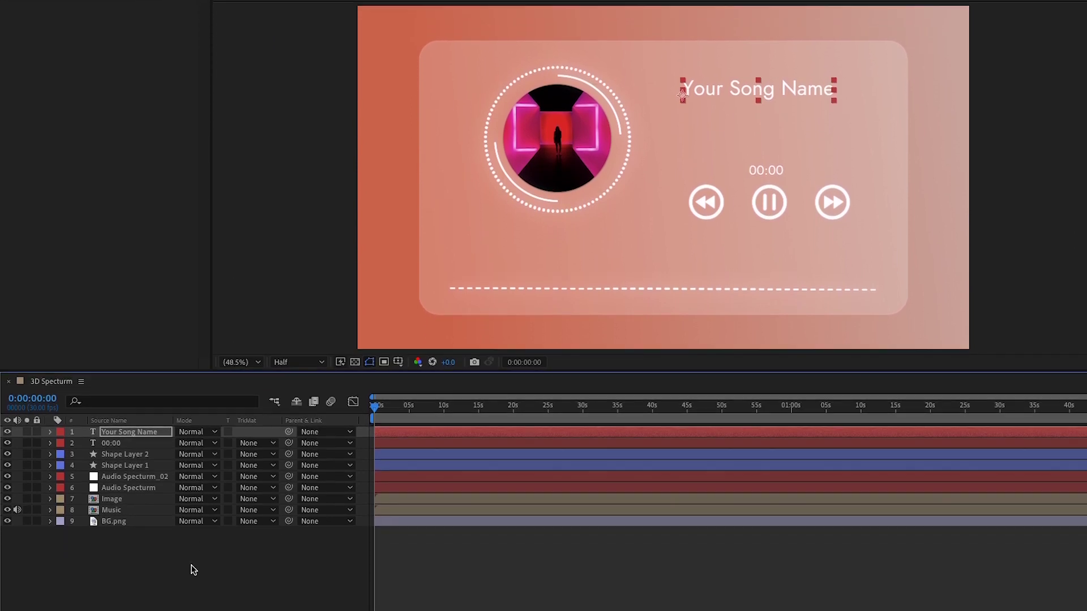
pyautogui.click(209, 545)
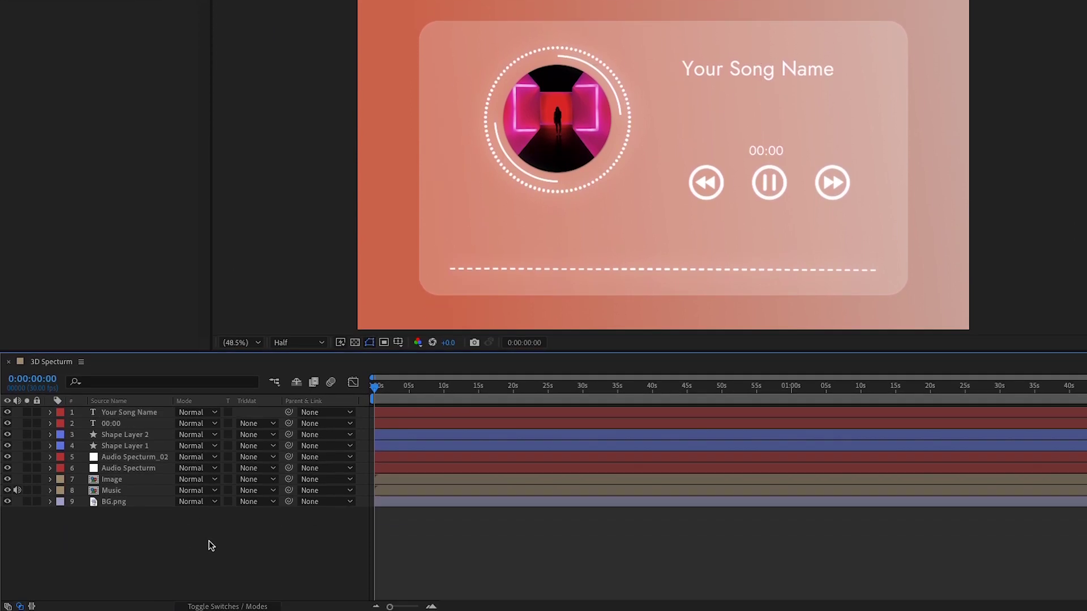
# Create another text layer reading Author Name
pyautogui.rightClick(184, 594)
pyautogui.moveTo(235, 470)
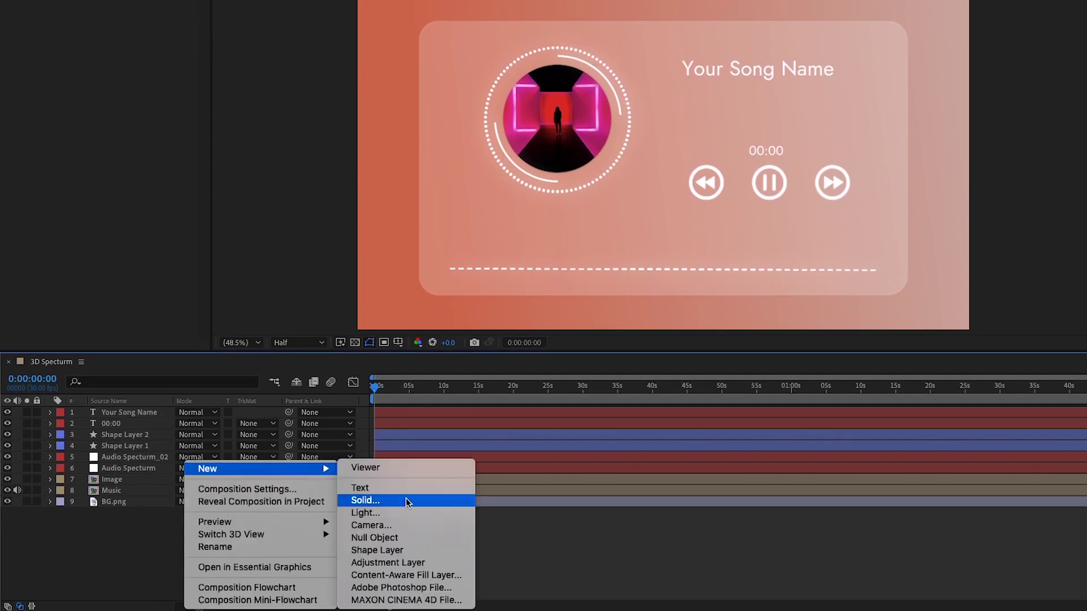
pyautogui.click(397, 486)
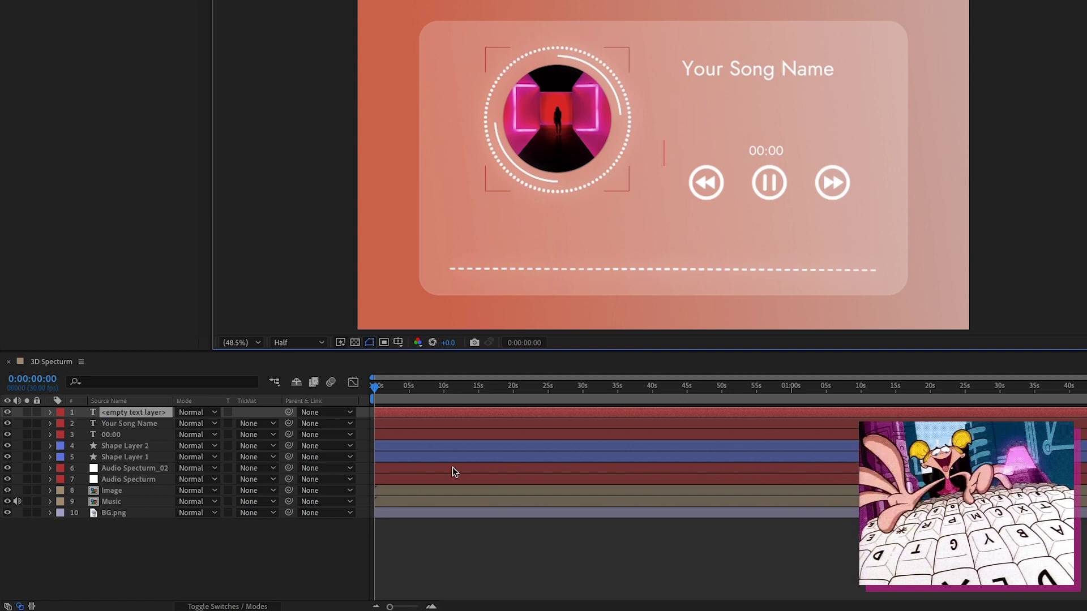
pyautogui.write('Author Na')
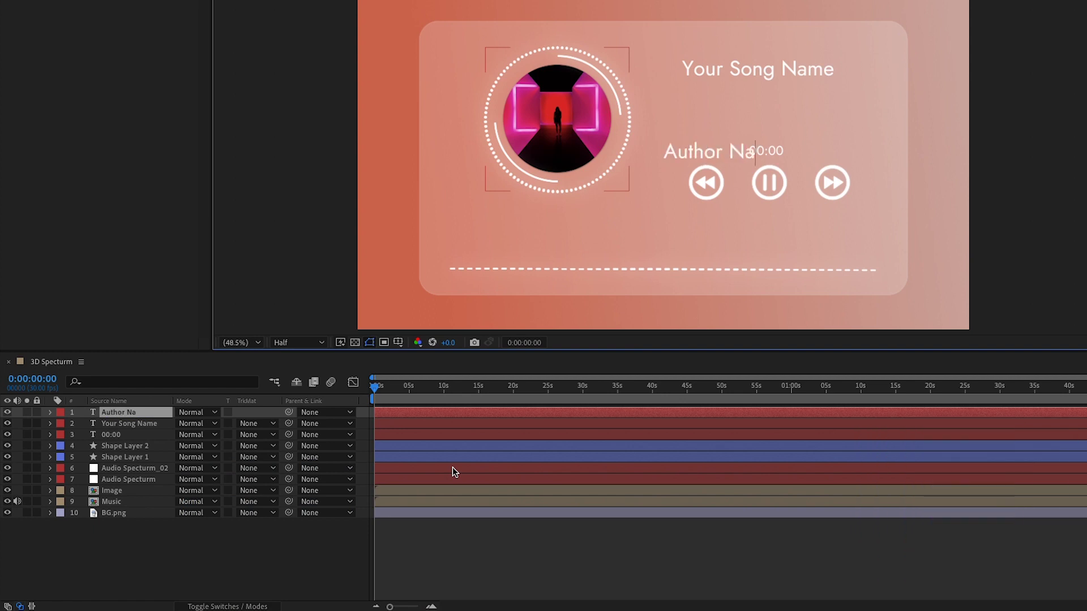
# Move the Author Name text up so it sits centred directly below the song title
pyautogui.click(141, 412)
pyautogui.hotkey('shift', 'Up')
pyautogui.hotkey('shift', 'Up')
pyautogui.hotkey('shift', 'Up')
pyautogui.hotkey('shift', 'Up')
pyautogui.hotkey('shift', 'Up')
pyautogui.hotkey('shift', 'Up')
pyautogui.hotkey('shift', 'Up')
pyautogui.hotkey('shift', 'Up')
pyautogui.hotkey('shift', 'Up')
pyautogui.hotkey('shift', 'Up')
pyautogui.hotkey('shift', 'Up')
pyautogui.hotkey('shift', 'Up')
pyautogui.hotkey('shift', 'Up')
pyautogui.hotkey('shift', 'Up')
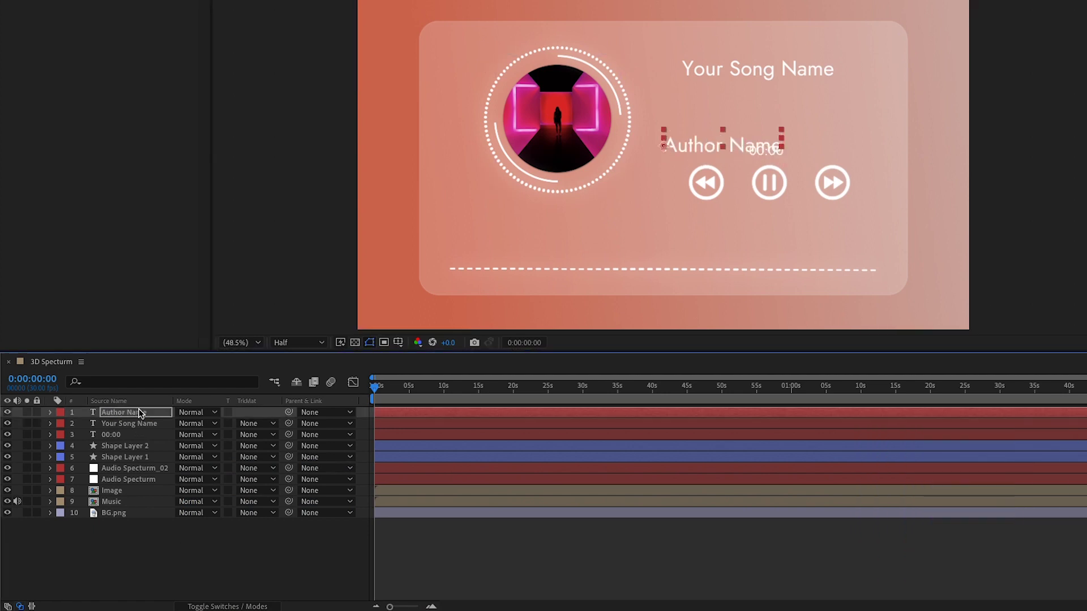
pyautogui.hotkey('shift', 'Right')
pyautogui.hotkey('shift', 'Right')
pyautogui.hotkey('shift', 'Right')
pyautogui.hotkey('shift', 'Right')
pyautogui.hotkey('shift', 'Right')
pyautogui.hotkey('shift', 'Right')
pyautogui.hotkey('shift', 'Right')
pyautogui.hotkey('shift', 'Right')
pyautogui.hotkey('shift', 'Right')
pyautogui.hotkey('shift', 'Up')
pyautogui.hotkey('shift', 'Up')
pyautogui.hotkey('shift', 'Up')
pyautogui.hotkey('shift', 'Up')
pyautogui.hotkey('shift', 'Up')
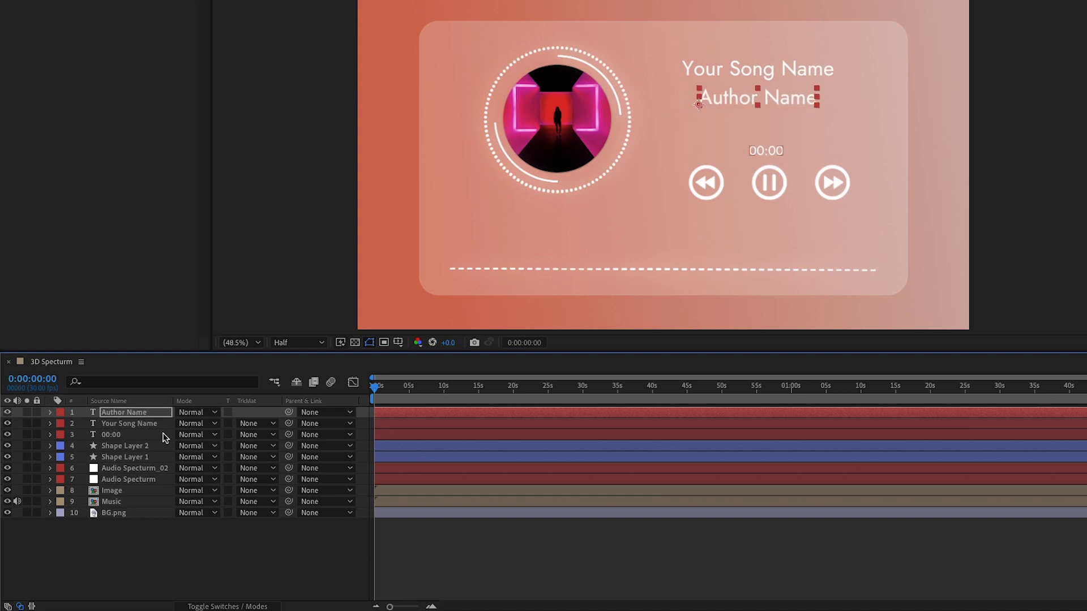
# Nudge the 00:00 timer slightly up, and shift the cover image, both audio spectrums and both shape layers slightly down
pyautogui.click(150, 435)
pyautogui.hotkey('shift', 'Up')
pyautogui.hotkey('shift', 'Up')
pyautogui.moveTo(136, 492); pyautogui.dragTo(130, 447)
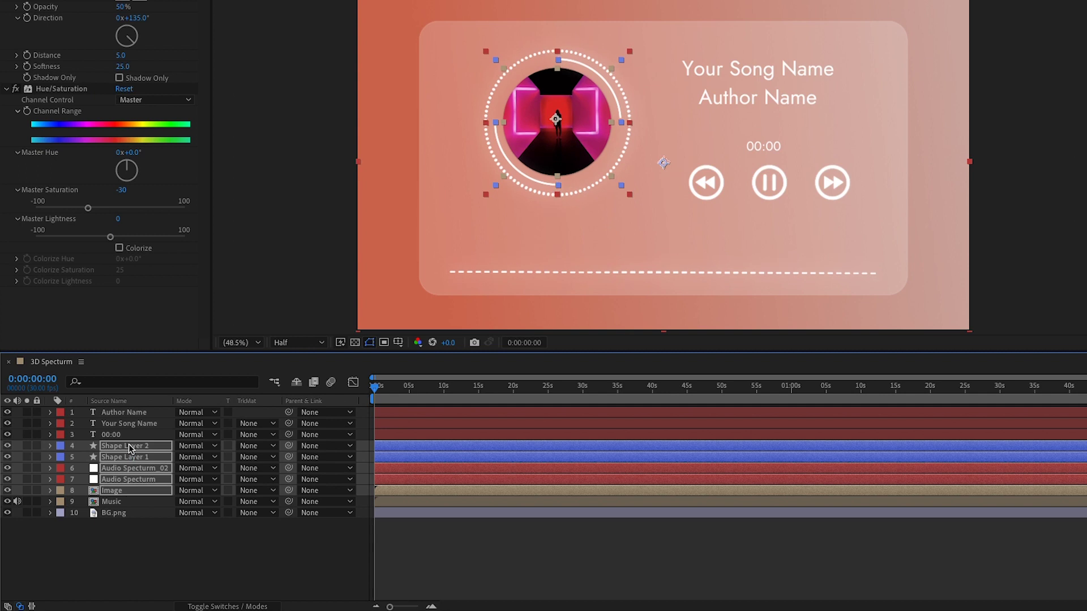
pyautogui.click(157, 563)
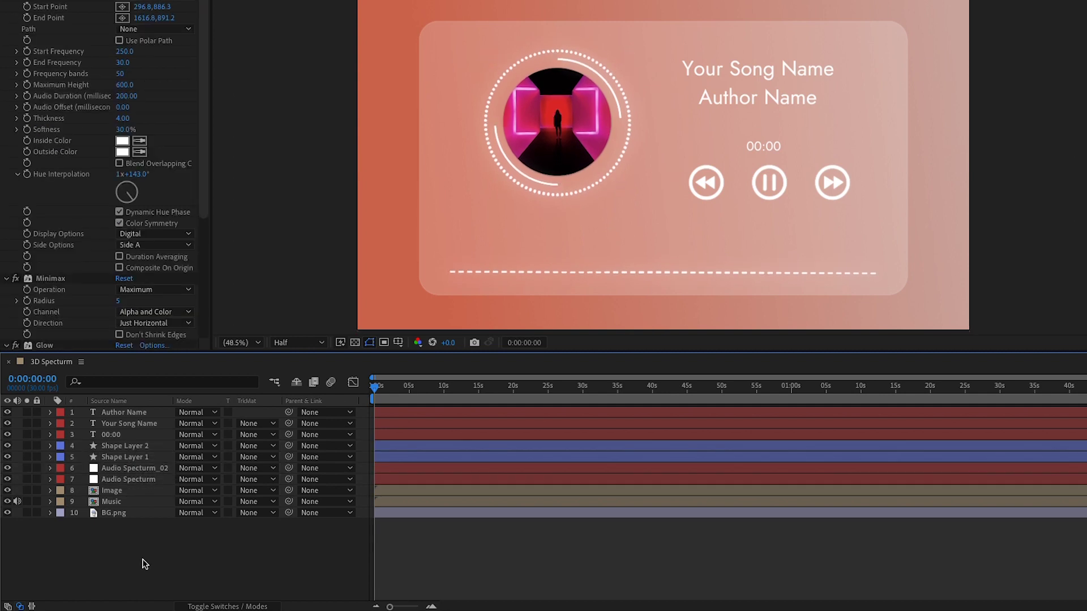
# Add a two-node camera with the 50mm preset to the composition
pyautogui.rightClick(144, 563)
pyautogui.moveTo(211, 470)
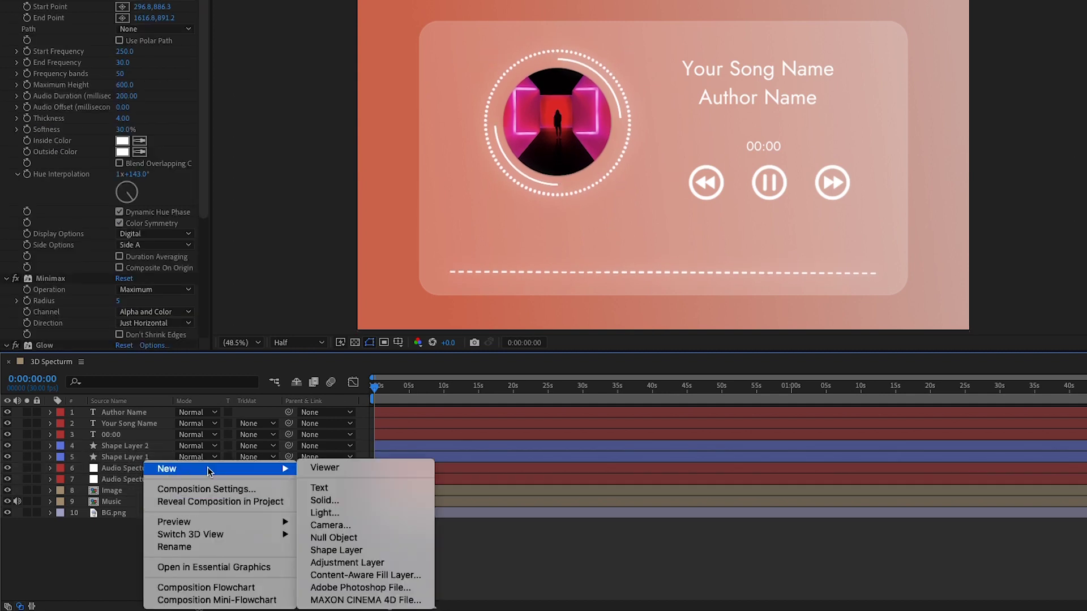
pyautogui.click(330, 525)
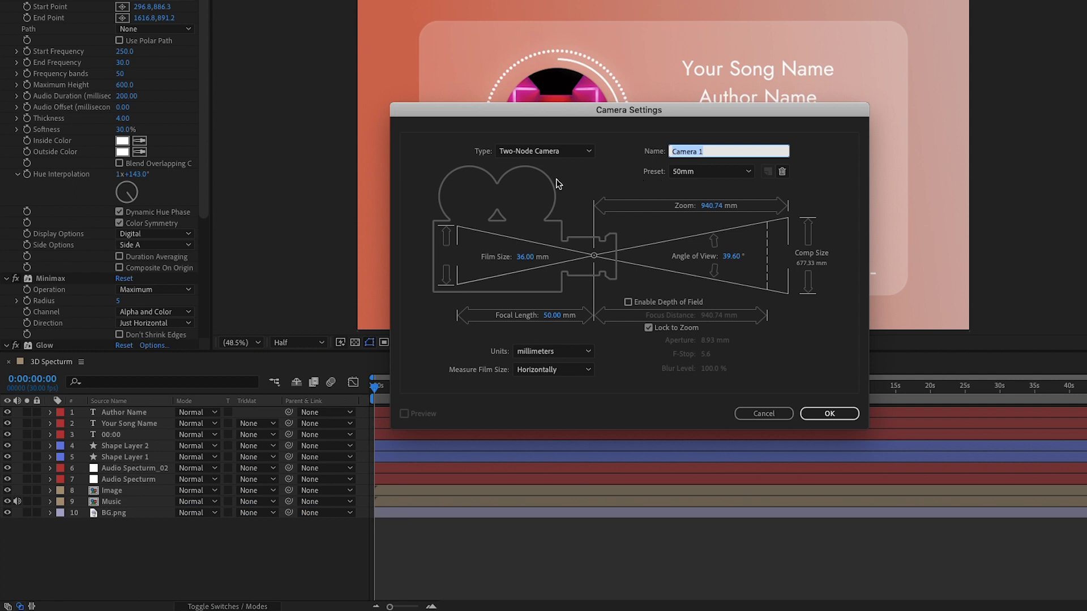
pyautogui.click(828, 414)
# Add a null object to the 3D Specturm composition and parent Camera 1 to it
pyautogui.rightClick(169, 562)
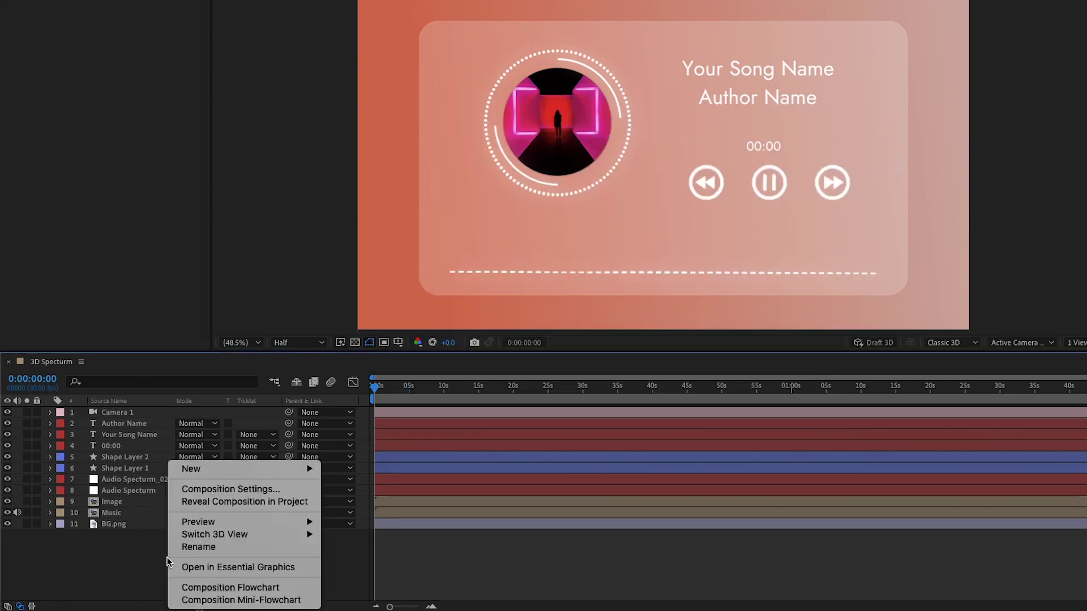
pyautogui.moveTo(229, 471)
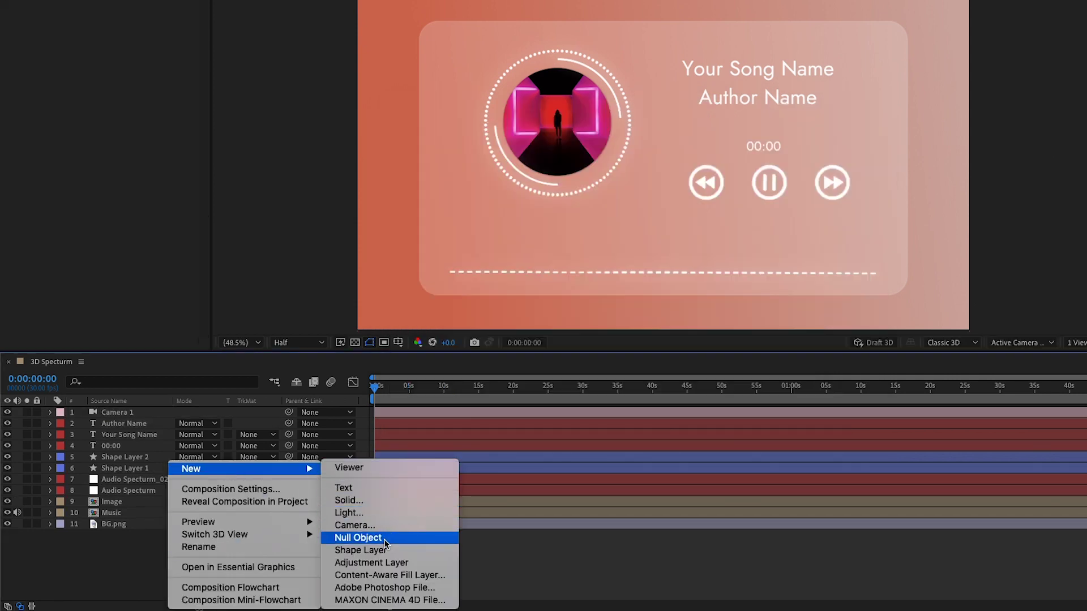
pyautogui.click(361, 538)
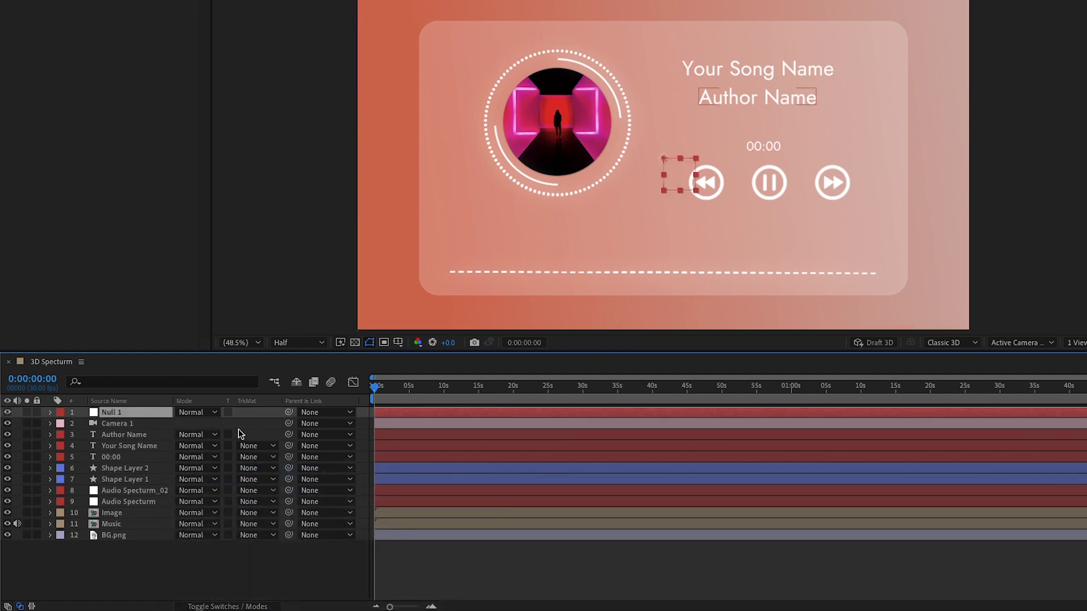
pyautogui.moveTo(288, 424); pyautogui.dragTo(113, 412)
# Turn on the 3D switch for every layer except Camera 1 and BG.png
pyautogui.click(210, 603)
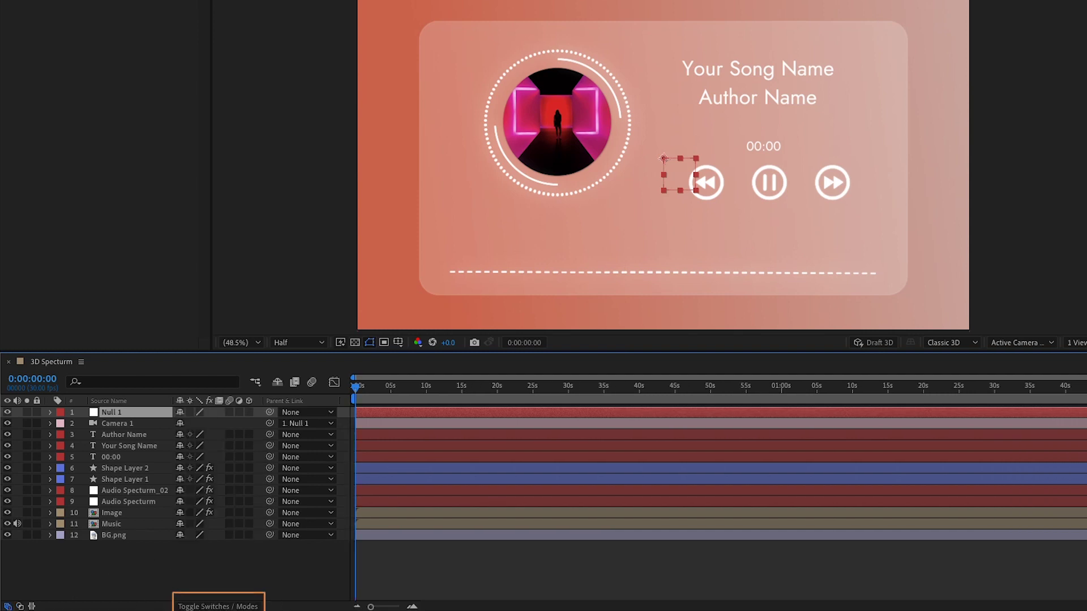
pyautogui.moveTo(251, 410); pyautogui.dragTo(253, 513)
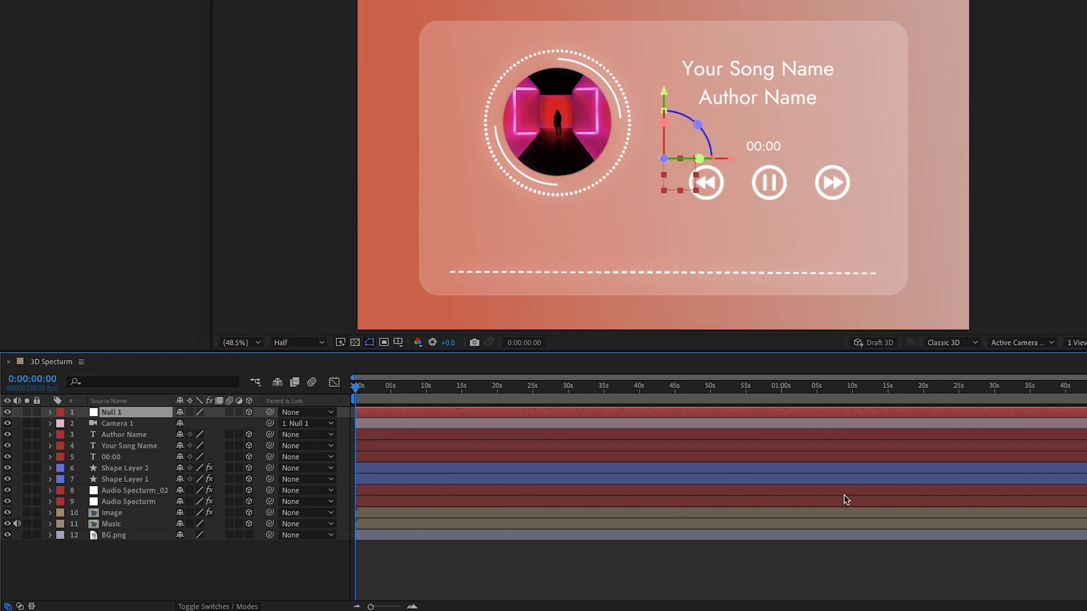
# Keyframe the null's Y Rotation at 0° at the start and 19° at 0:00:22:25
pyautogui.press('r')
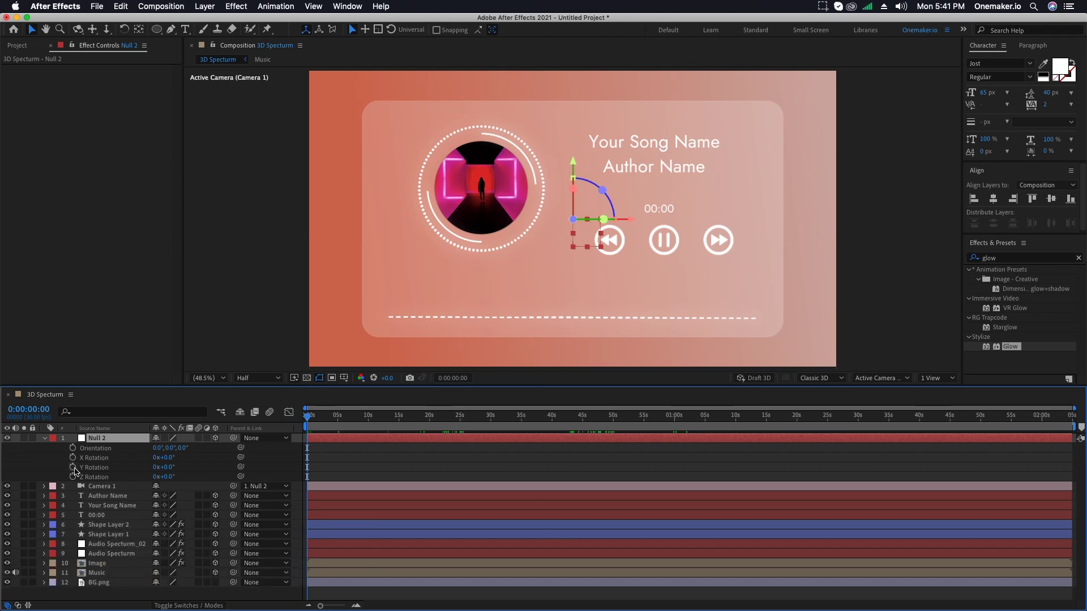
pyautogui.click(73, 467)
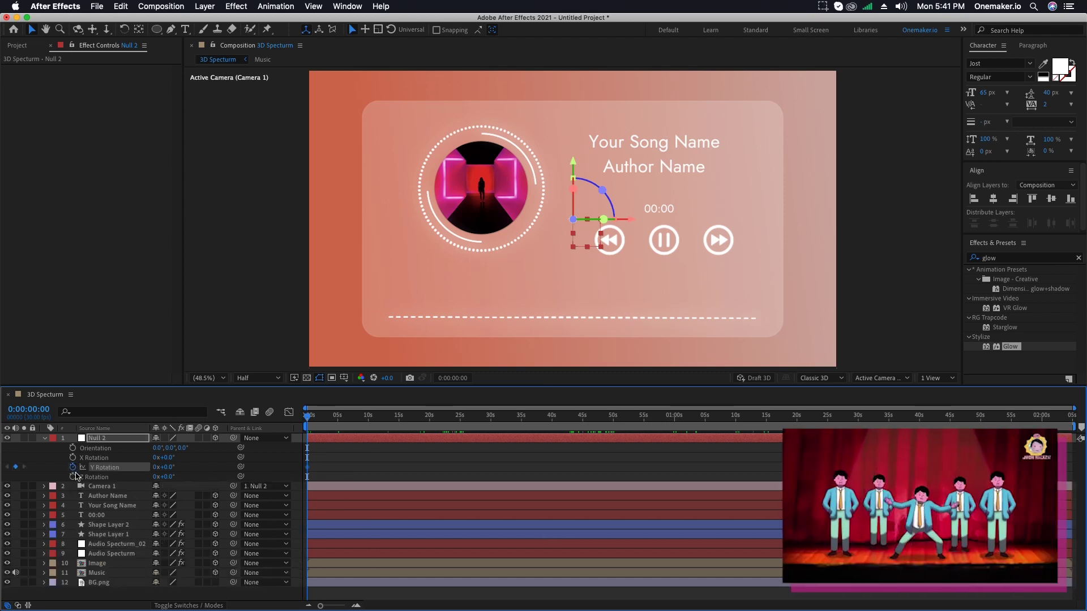
pyautogui.moveTo(315, 424); pyautogui.dragTo(473, 441)
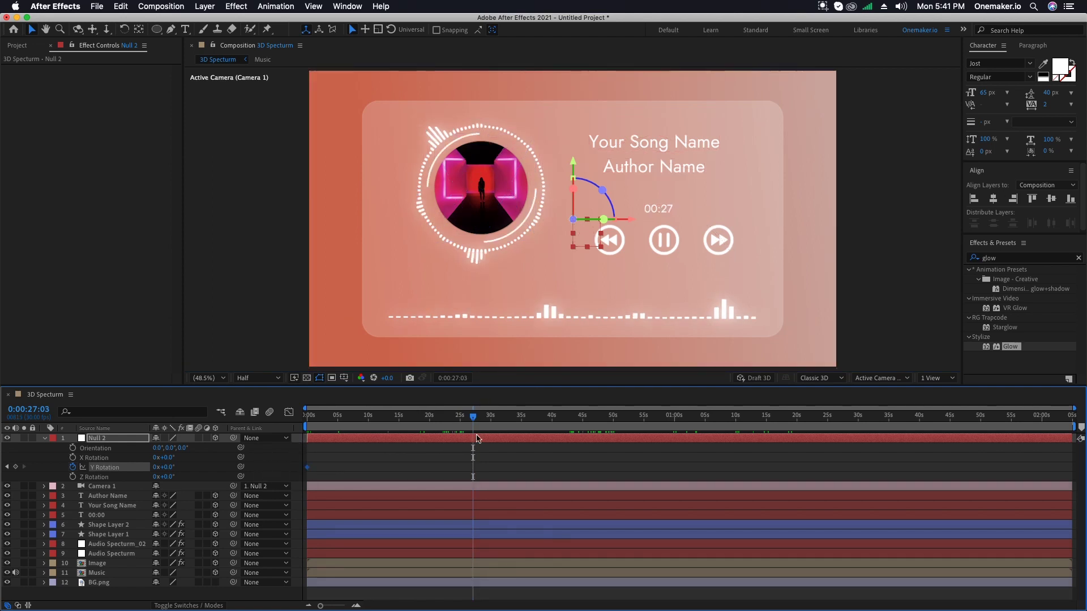
pyautogui.moveTo(464, 421); pyautogui.dragTo(447, 420)
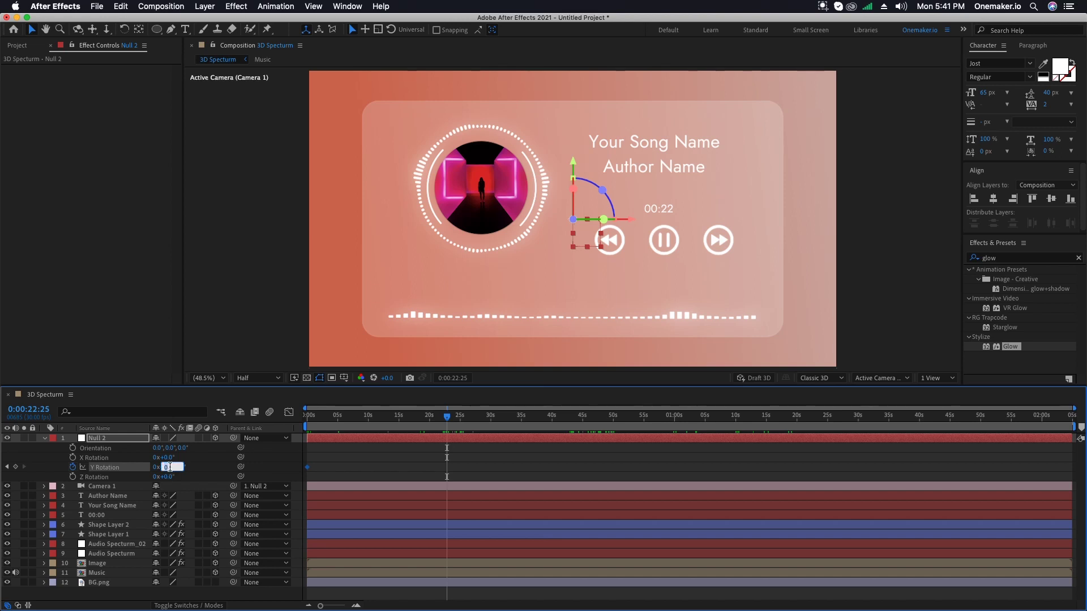
# Hold the null's Y Rotation at 19° with a keyframe at 0:00:43:22, and keyframe it at 0° at 0:01:03:24
pyautogui.moveTo(447, 425); pyautogui.dragTo(578, 443)
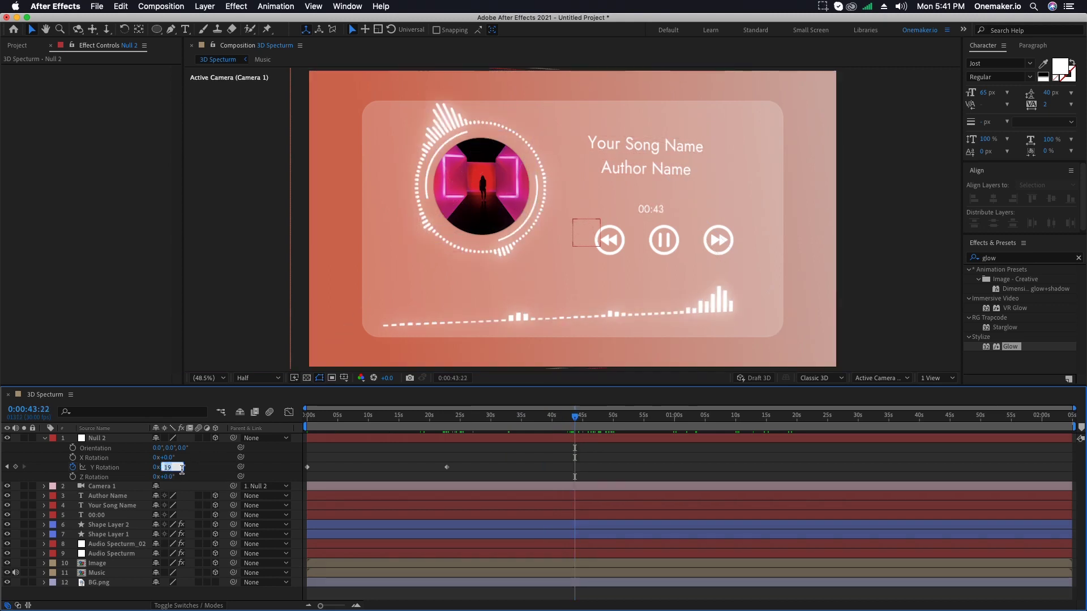
pyautogui.click(16, 467)
pyautogui.moveTo(575, 419); pyautogui.dragTo(699, 431)
pyautogui.write('0')
pyautogui.press('Return')
pyautogui.click(736, 463)
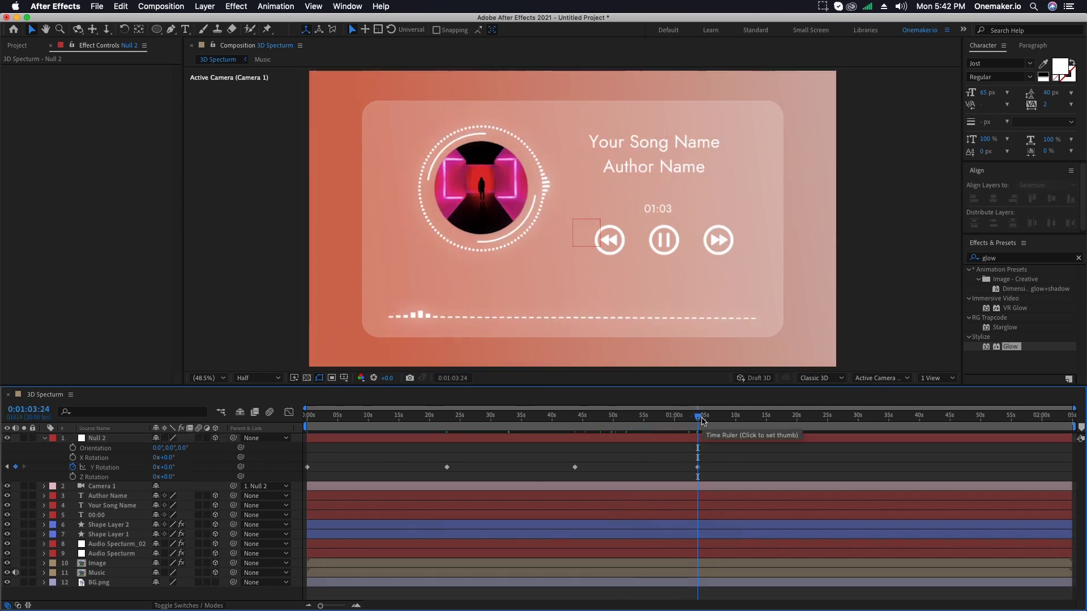
# Hold the null's Y Rotation at 0° with a keyframe at 0:01:24:04, and keyframe it at 19° at 0:01:44:17
pyautogui.moveTo(712, 419); pyautogui.dragTo(822, 434)
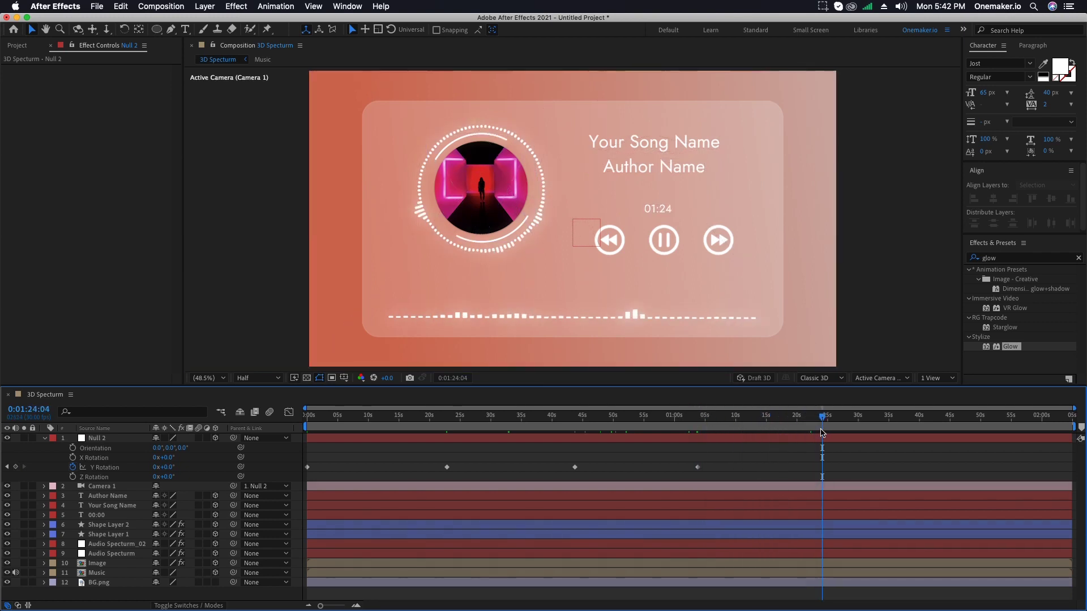
pyautogui.click(17, 466)
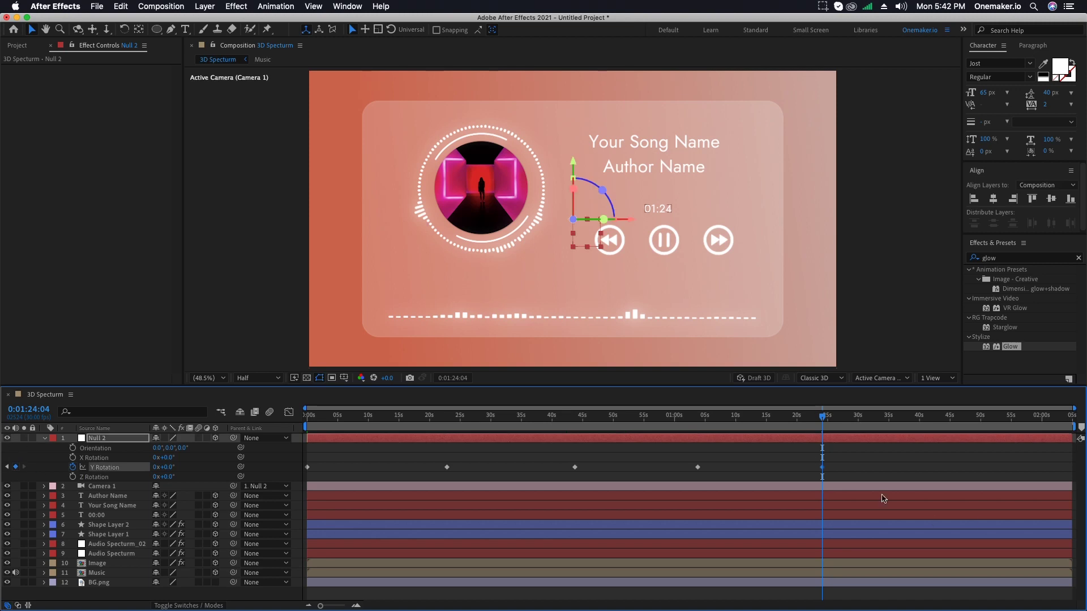
pyautogui.moveTo(822, 422); pyautogui.dragTo(951, 437)
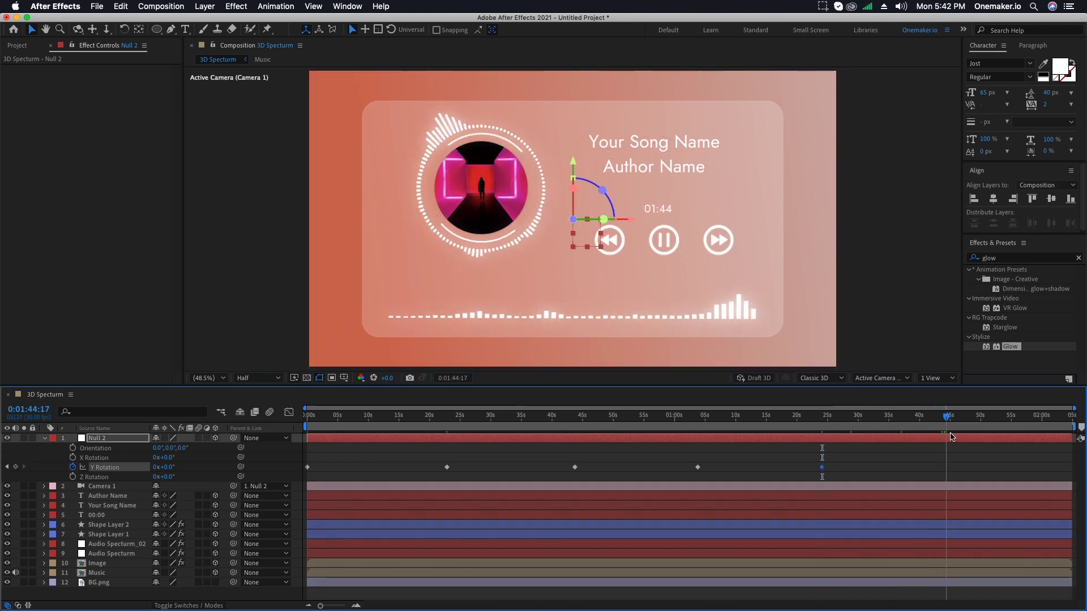
pyautogui.click(167, 467)
pyautogui.write('19')
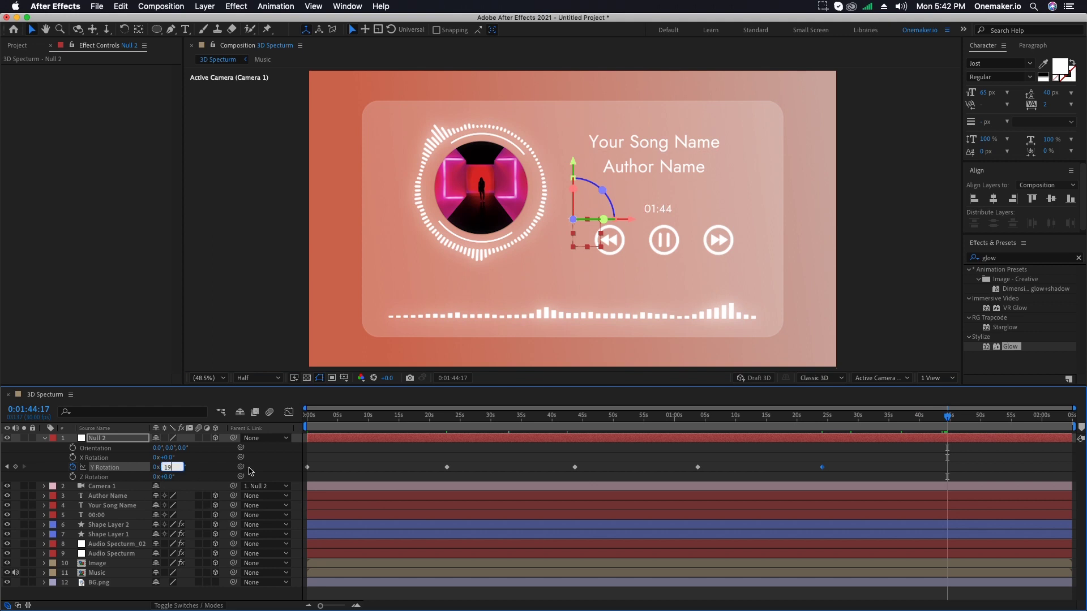
pyautogui.press('Return')
# Add a 19° Y Rotation keyframe at 0:02:04:29, apply Easy Ease to all the null's Y Rotation keyframes, and collapse the layer
pyautogui.moveTo(947, 437); pyautogui.dragTo(1076, 437)
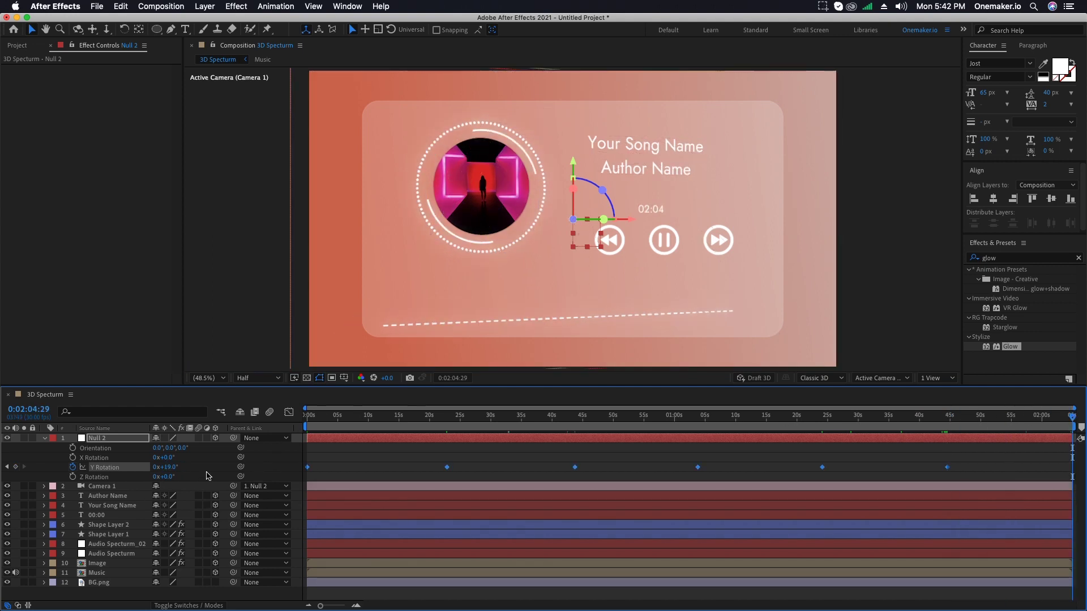
pyautogui.click(16, 468)
pyautogui.moveTo(1005, 456); pyautogui.dragTo(311, 481)
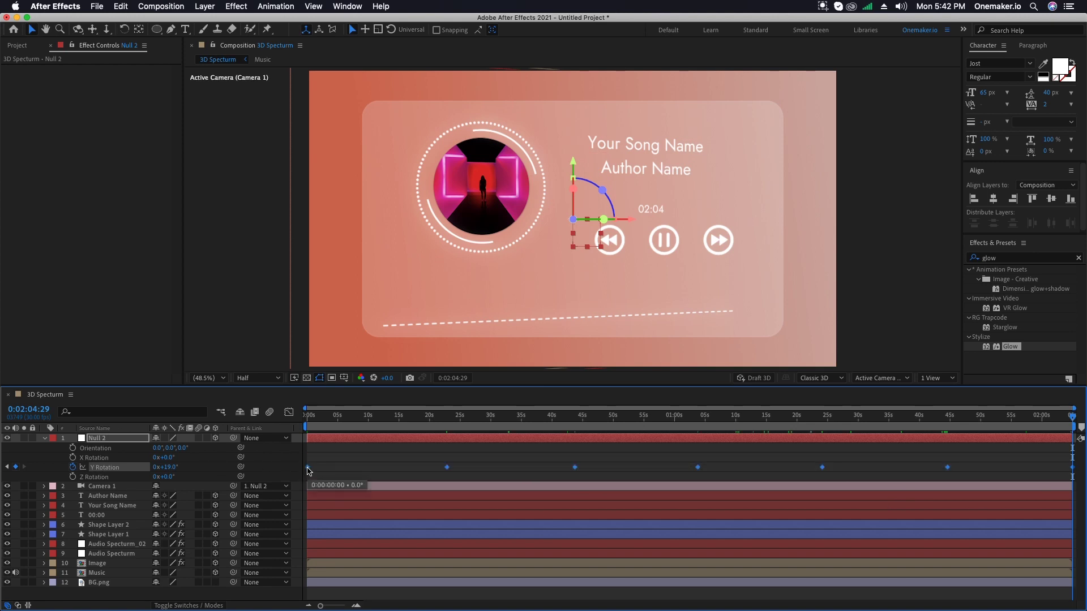
pyautogui.rightClick(307, 469)
pyautogui.moveTo(396, 598)
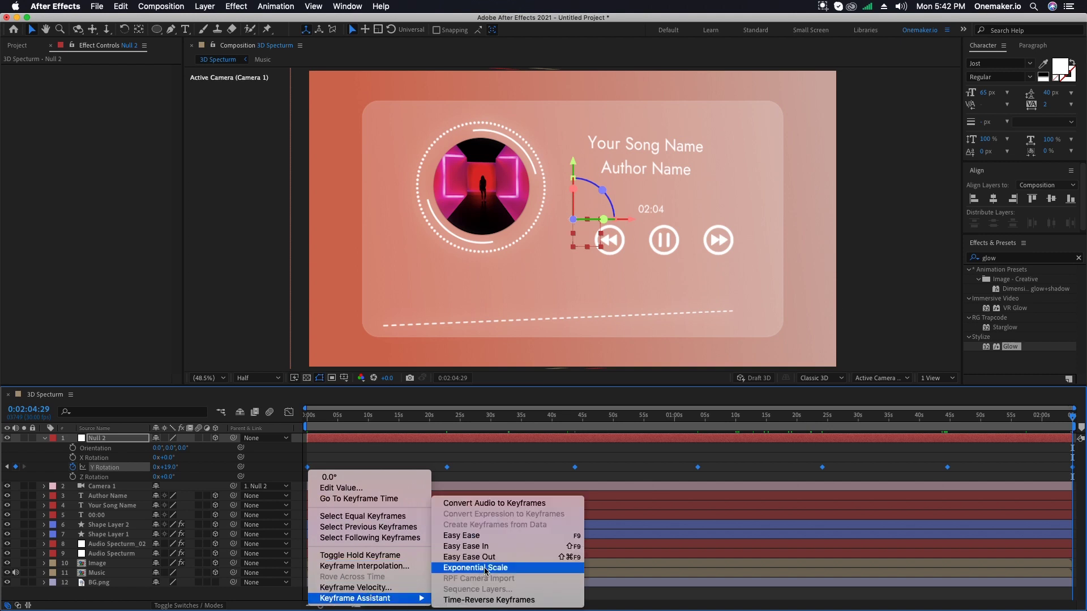
pyautogui.click(488, 535)
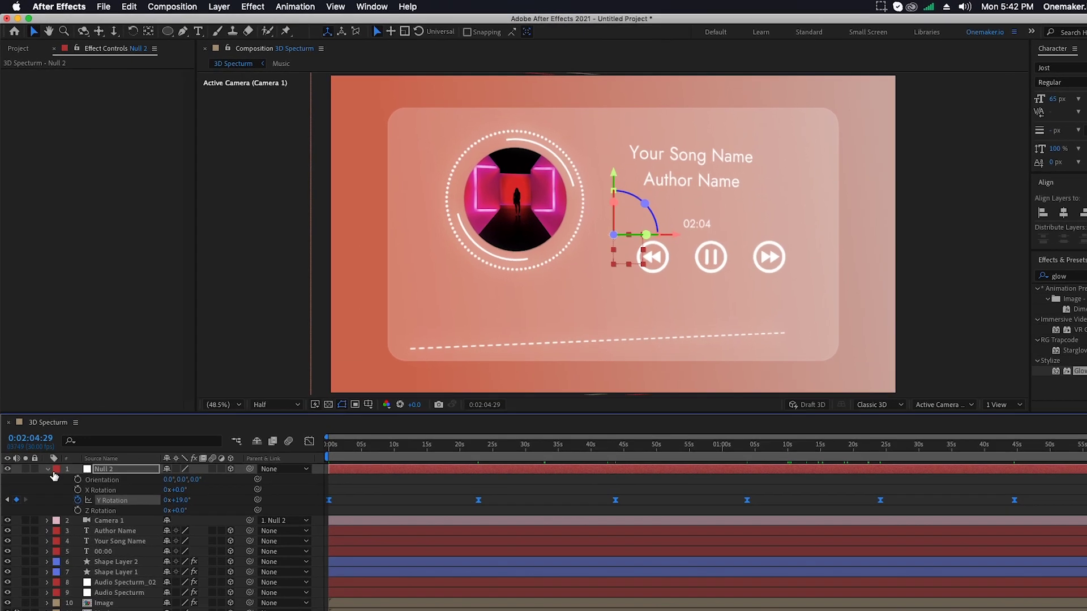
pyautogui.click(48, 469)
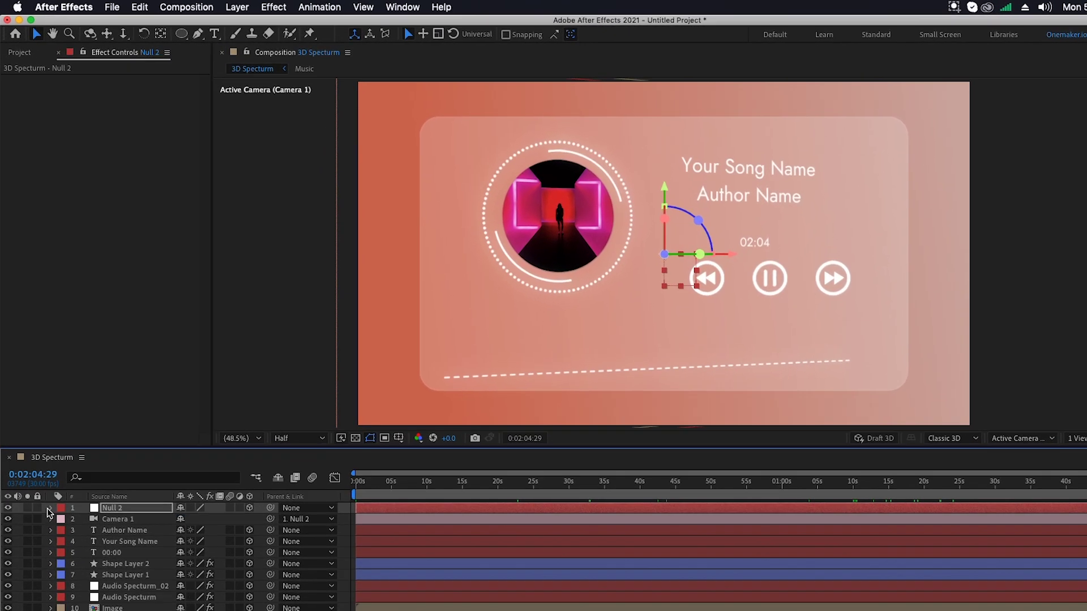
# Create a project folder named DATA and move every project item except the 3D Specturm composition into it
pyautogui.click(17, 52)
pyautogui.click(25, 440)
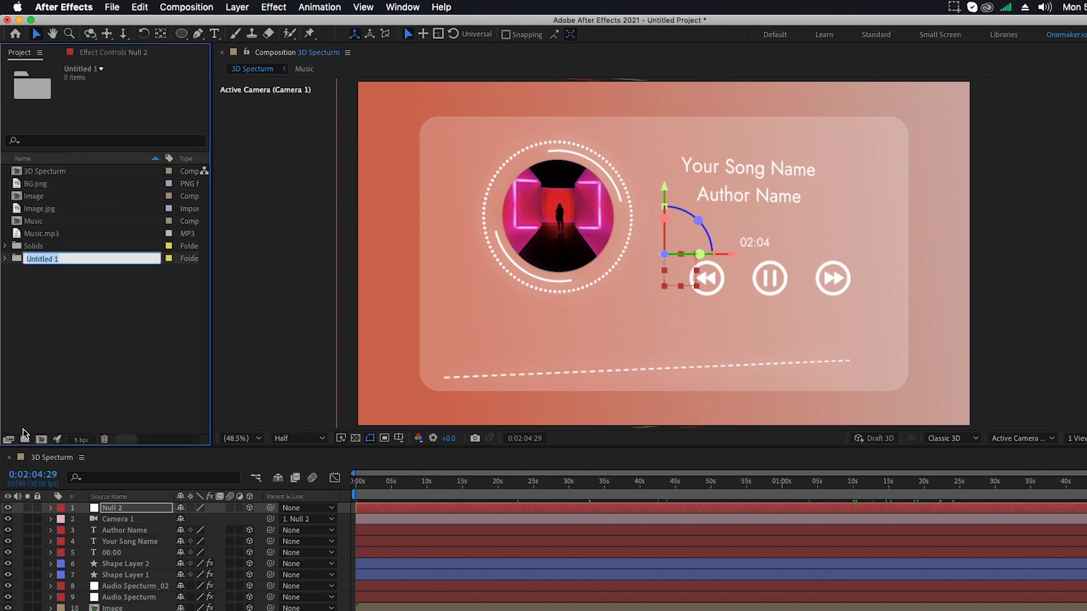
pyautogui.write('DATA')
pyautogui.press('Return')
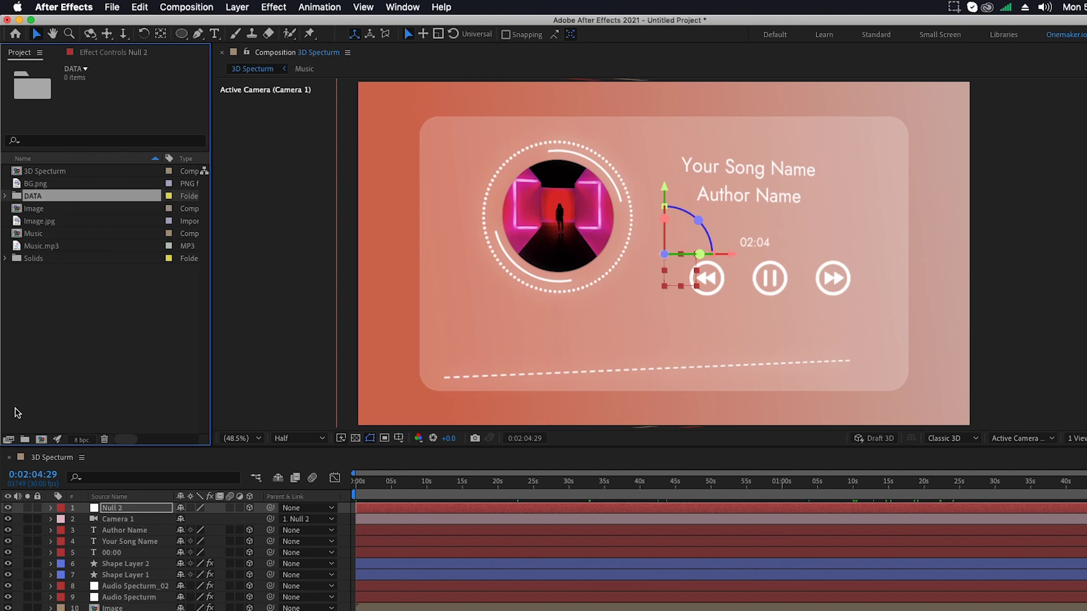
pyautogui.moveTo(48, 320); pyautogui.dragTo(57, 198)
pyautogui.keyDown('super'); pyautogui.click(49, 187); pyautogui.keyUp('super')
pyautogui.click(5, 183)
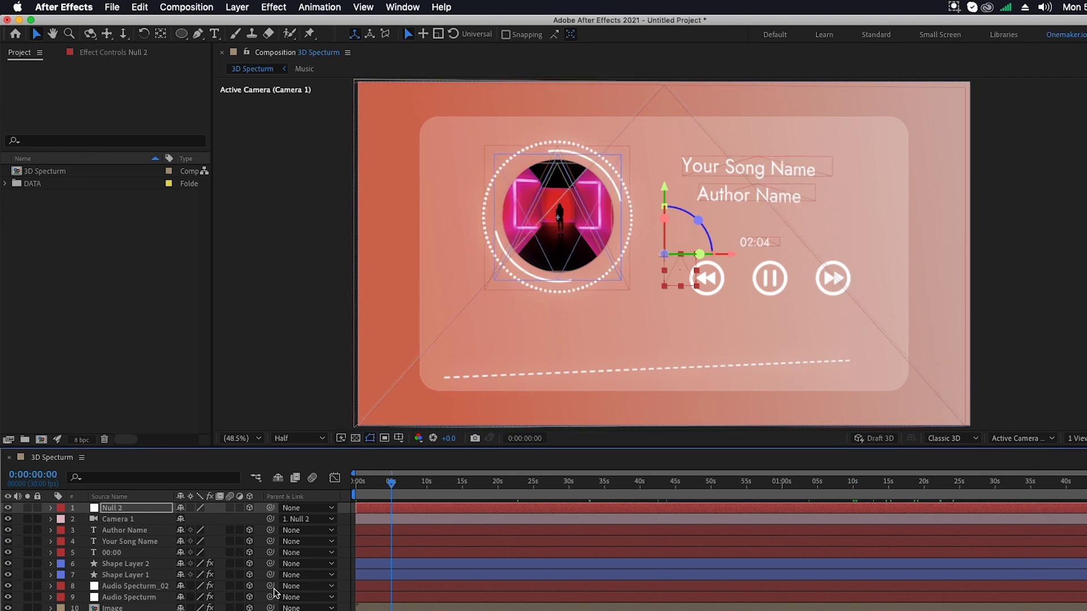
# Return the playhead to the start of the 3D Specturm composition
pyautogui.click(355, 484)
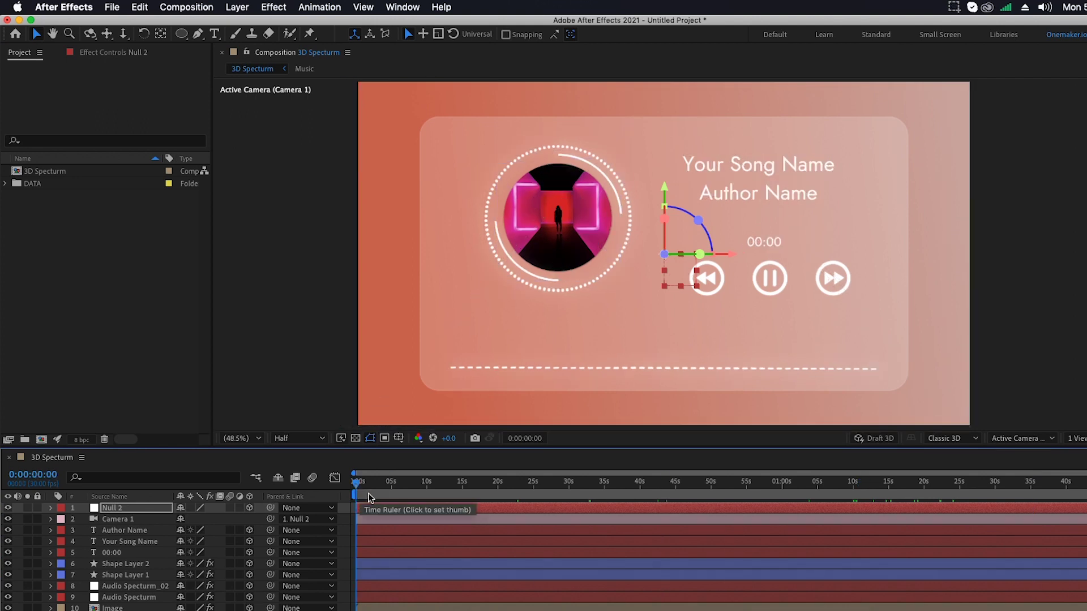